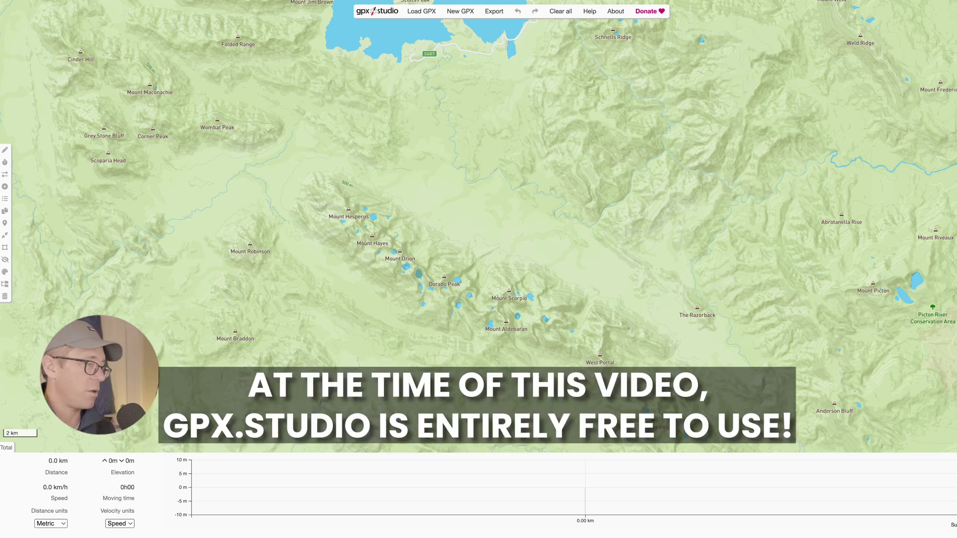
Survey the map from the whole of Tasmania down to Southwest National Park and the area south of Lake Pedder
{"action": "scroll", "coordinate": [546, 290], "scroll_direction": "down", "scroll_amount": 10}
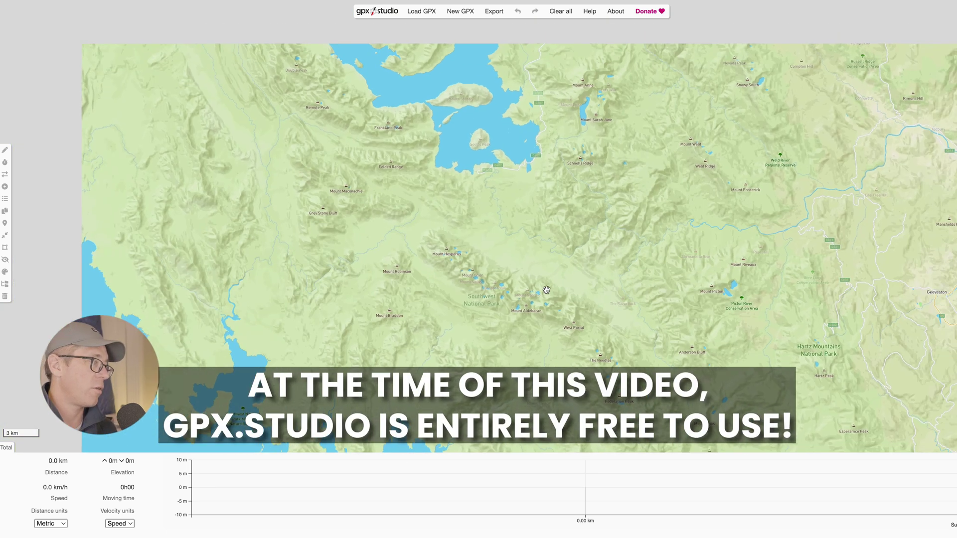
{"action": "scroll", "coordinate": [546, 290], "scroll_direction": "down", "scroll_amount": 5}
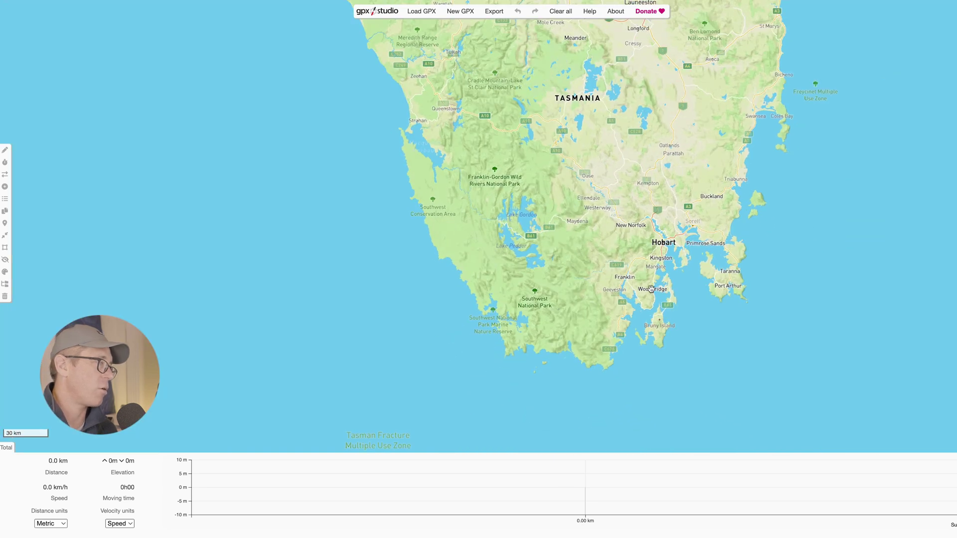
{"action": "scroll", "coordinate": [587, 214], "scroll_direction": "down", "scroll_amount": 2}
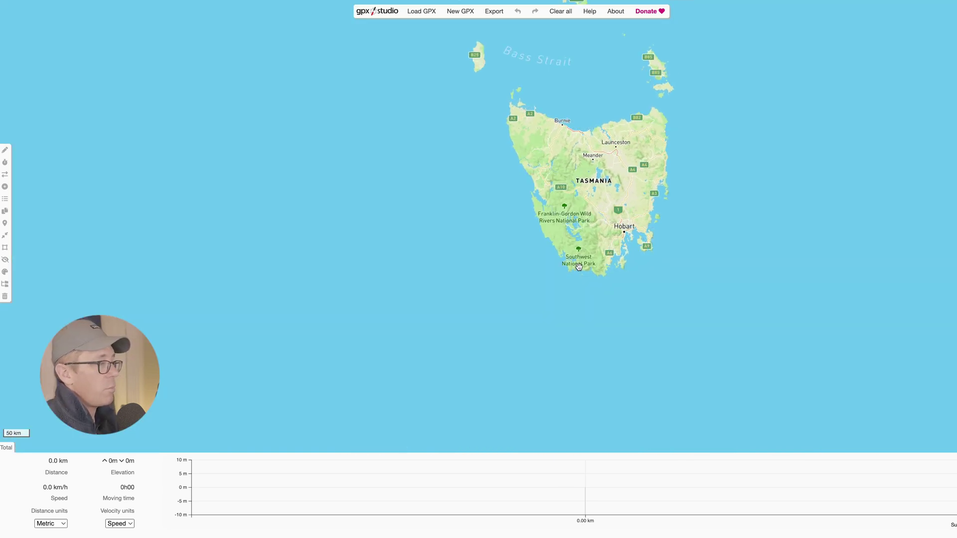
{"action": "scroll", "coordinate": [578, 264], "scroll_direction": "up", "scroll_amount": 10}
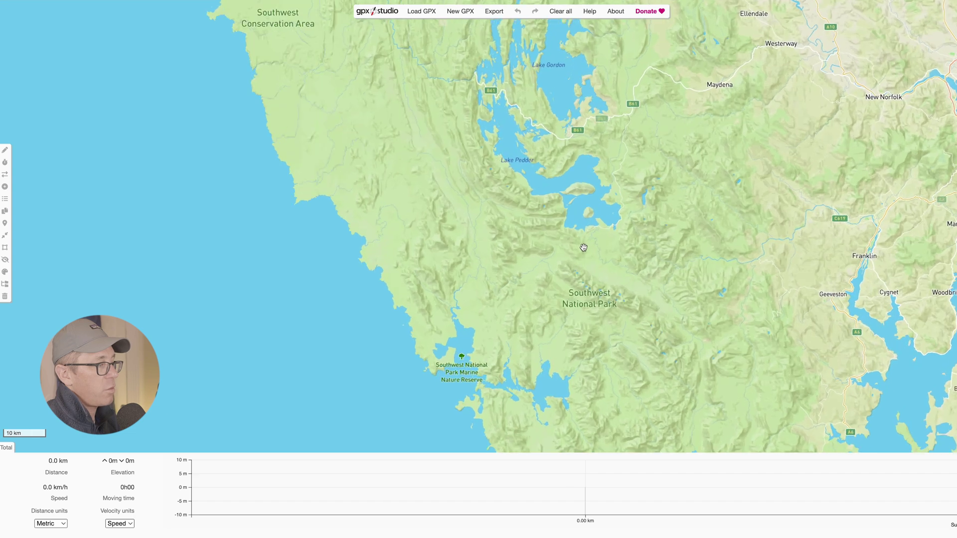
{"action": "scroll", "coordinate": [607, 394], "scroll_direction": "up", "scroll_amount": 2}
{"action": "scroll", "coordinate": [560, 241], "scroll_direction": "up", "scroll_amount": 6}
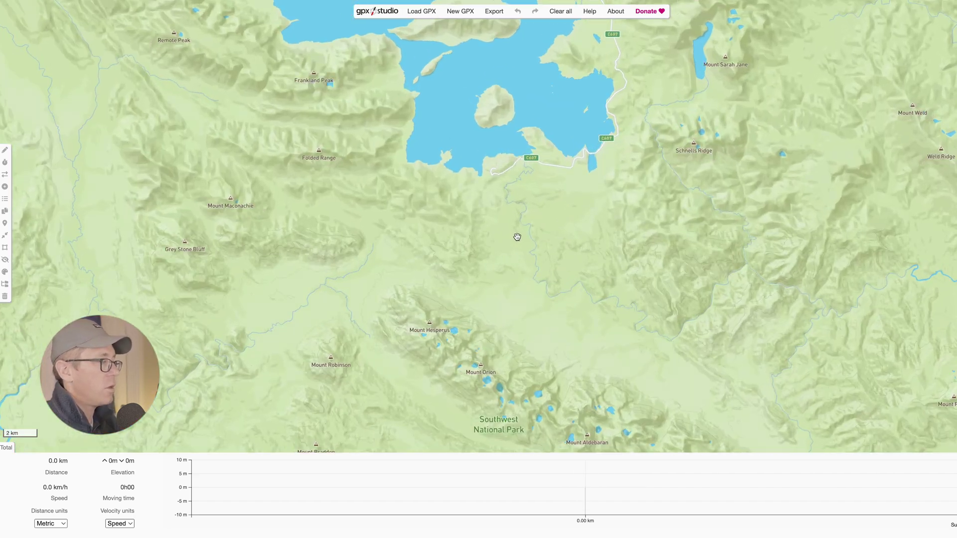
{"action": "scroll", "coordinate": [456, 196], "scroll_direction": "up", "scroll_amount": 2}
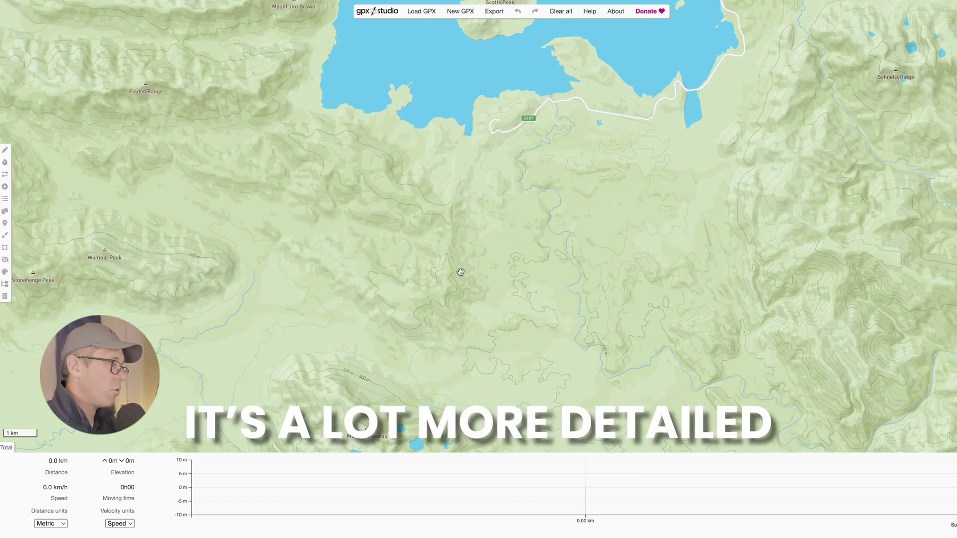
{"action": "left_click_drag", "start_coordinate": [550, 403], "coordinate": [564, 274]}
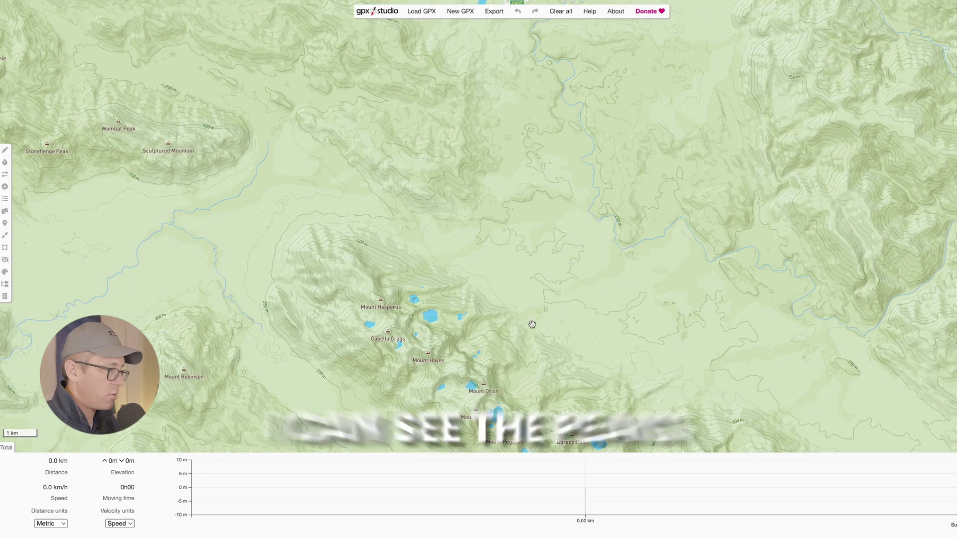
{"action": "left_click_drag", "start_coordinate": [518, 158], "coordinate": [525, 229]}
{"action": "scroll", "coordinate": [530, 239], "scroll_direction": "up", "scroll_amount": 8}
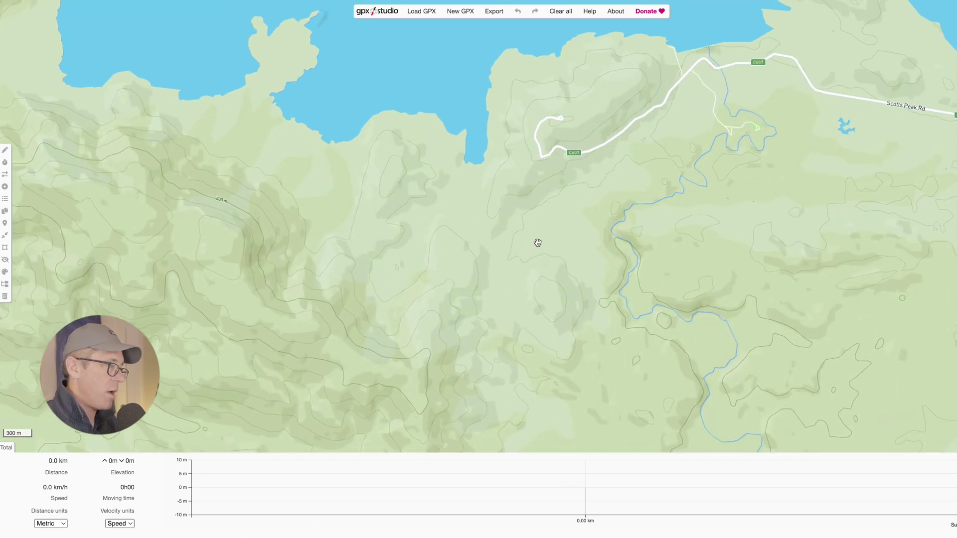
{"action": "scroll", "coordinate": [540, 238], "scroll_direction": "up", "scroll_amount": 3}
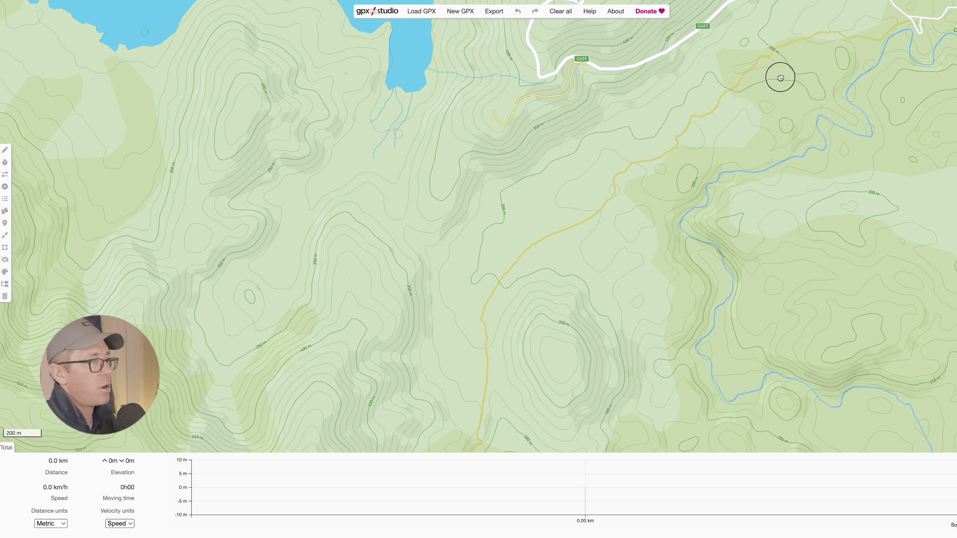
Examine the terrain and McKays Track between Huon River Campground and Junction Creek Campsite
{"action": "left_click_drag", "start_coordinate": [797, 44], "coordinate": [637, 297]}
{"action": "scroll", "coordinate": [743, 288], "scroll_direction": "up", "scroll_amount": 3}
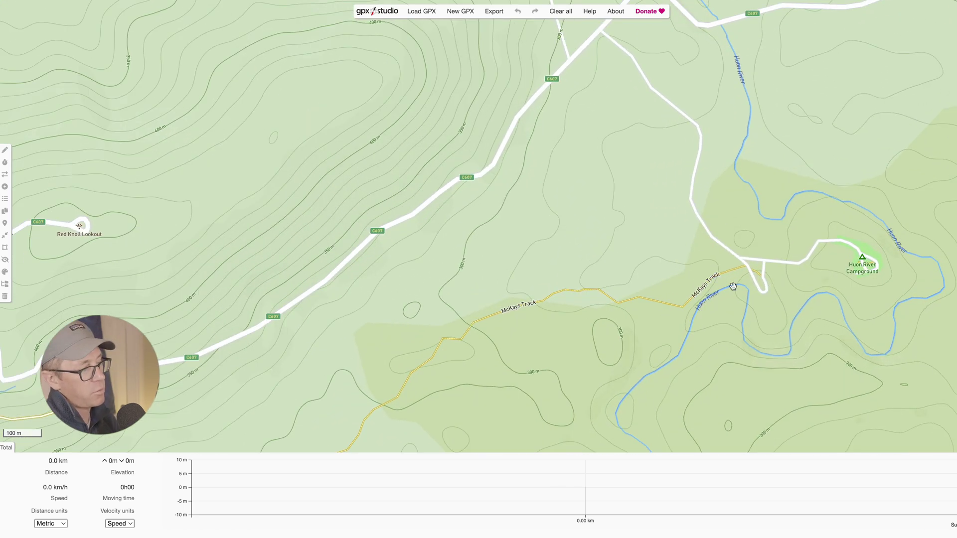
{"action": "scroll", "coordinate": [658, 331], "scroll_direction": "down", "scroll_amount": 5}
{"action": "left_click_drag", "start_coordinate": [658, 331], "coordinate": [688, 40]}
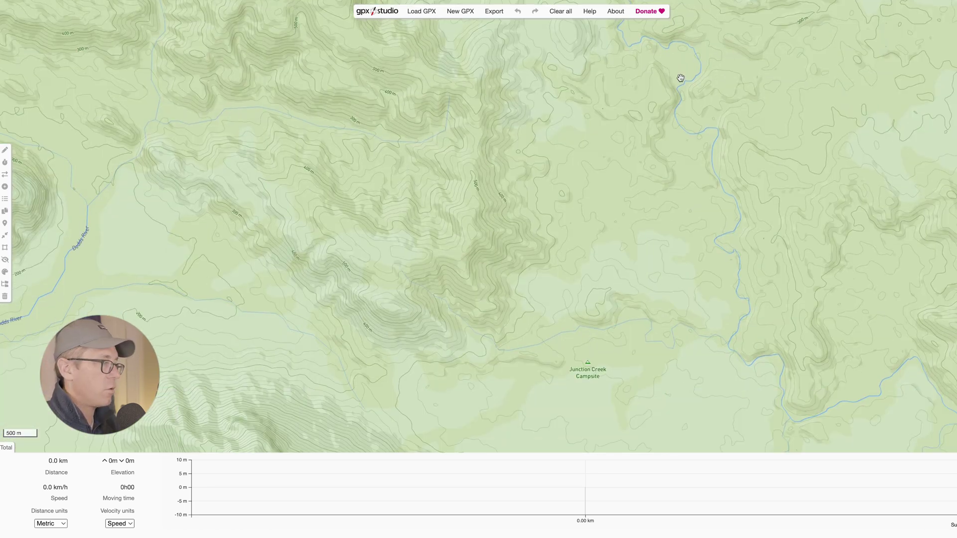
{"action": "scroll", "coordinate": [626, 254], "scroll_direction": "down", "scroll_amount": 3}
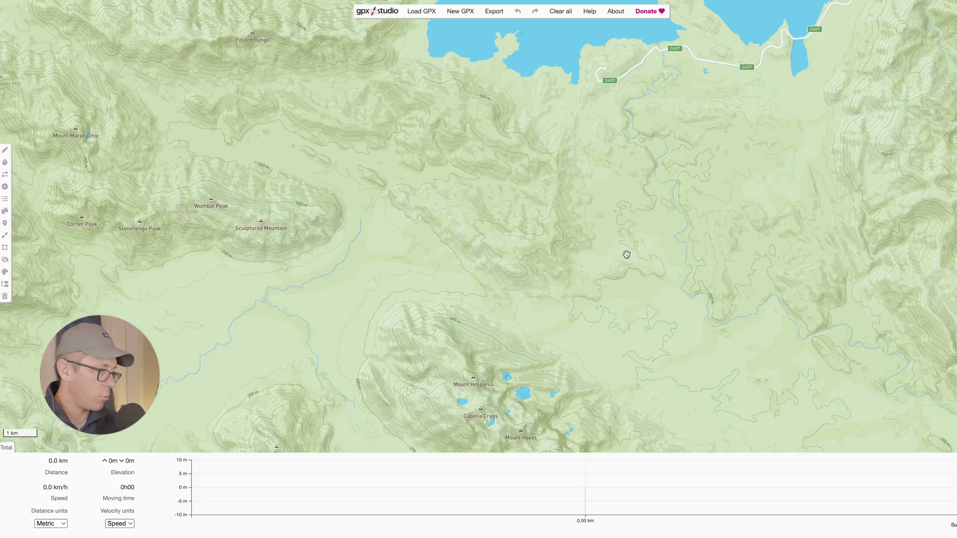
{"action": "scroll", "coordinate": [530, 337], "scroll_direction": "up", "scroll_amount": 5}
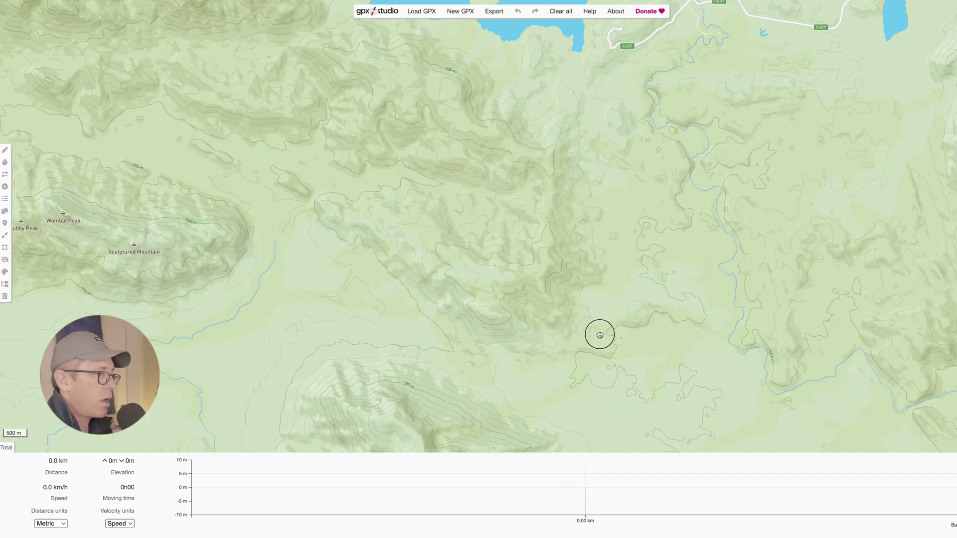
{"action": "left_click_drag", "start_coordinate": [598, 333], "coordinate": [647, 179]}
{"action": "scroll", "coordinate": [641, 217], "scroll_direction": "down", "scroll_amount": 2}
{"action": "scroll", "coordinate": [638, 222], "scroll_direction": "up", "scroll_amount": 2}
{"action": "scroll", "coordinate": [638, 222], "scroll_direction": "down", "scroll_amount": 2}
{"action": "scroll", "coordinate": [638, 219], "scroll_direction": "up", "scroll_amount": 2}
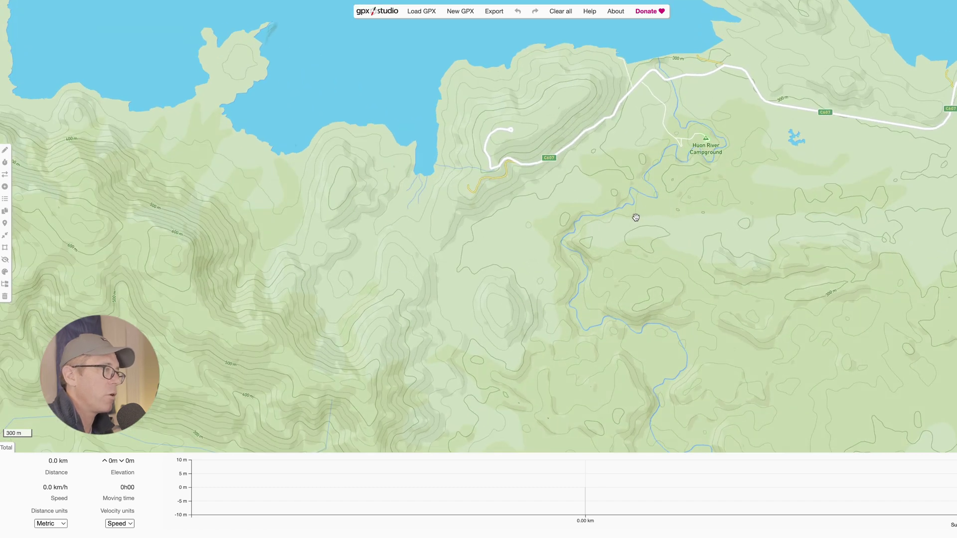
{"action": "scroll", "coordinate": [636, 217], "scroll_direction": "up", "scroll_amount": 2}
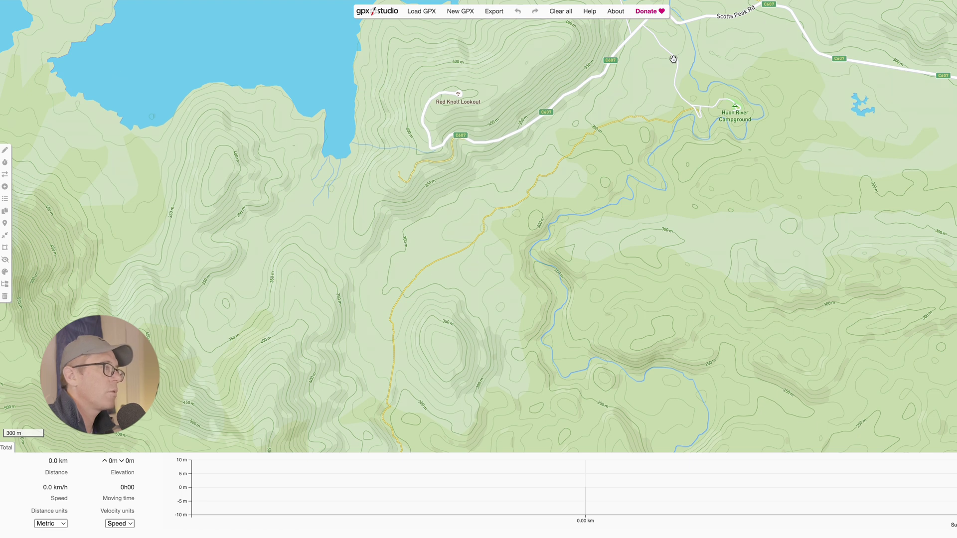
Create a new GPX track and place its start point at the McKays Track trailhead near Huon River Campground
{"action": "left_click_drag", "start_coordinate": [616, 83], "coordinate": [669, 147]}
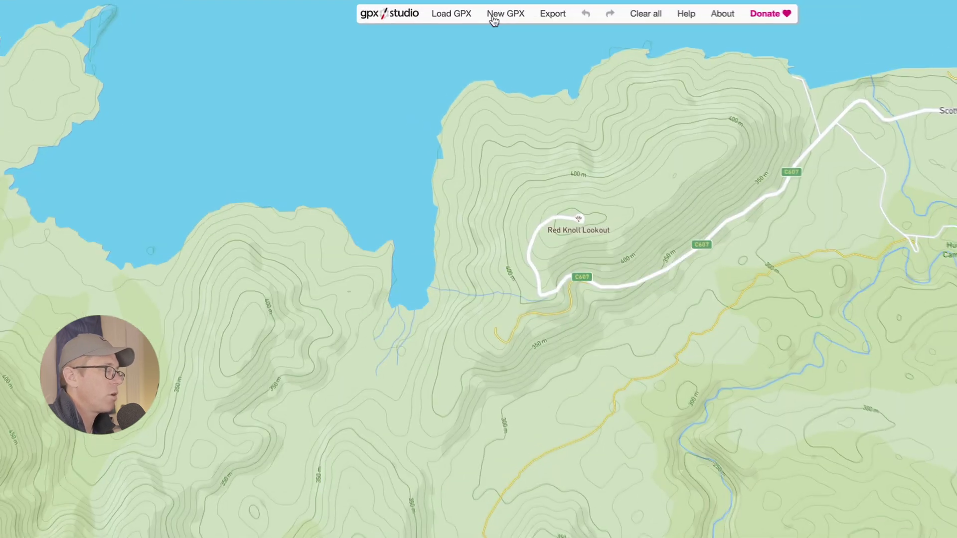
{"action": "left_click", "coordinate": [500, 16]}
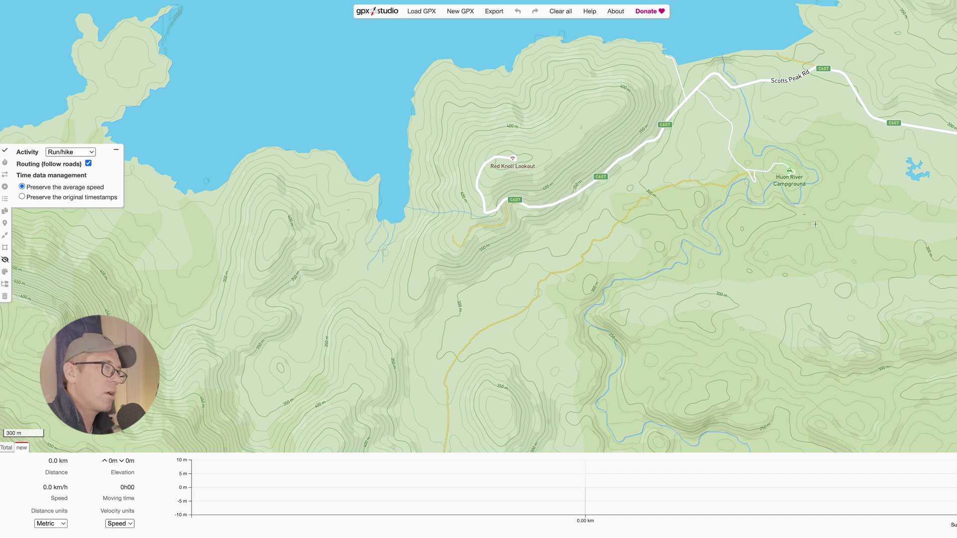
{"action": "left_click", "coordinate": [749, 173]}
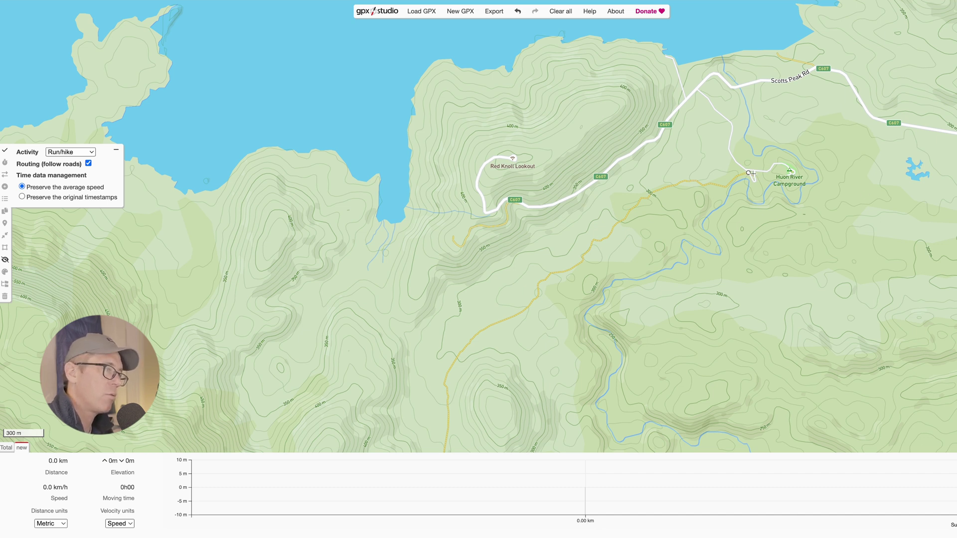
Extend the route along the walking track south to Junction Creek Campsite
{"action": "scroll", "coordinate": [502, 325], "scroll_direction": "down", "scroll_amount": 2}
{"action": "left_click_drag", "start_coordinate": [503, 325], "coordinate": [602, 177]}
{"action": "scroll", "coordinate": [609, 265], "scroll_direction": "up", "scroll_amount": 2}
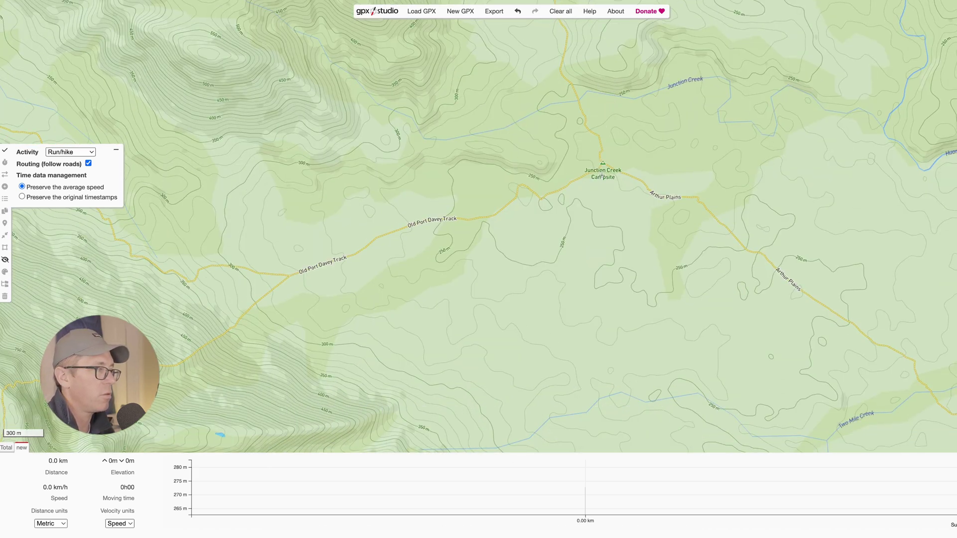
{"action": "left_click", "coordinate": [606, 163]}
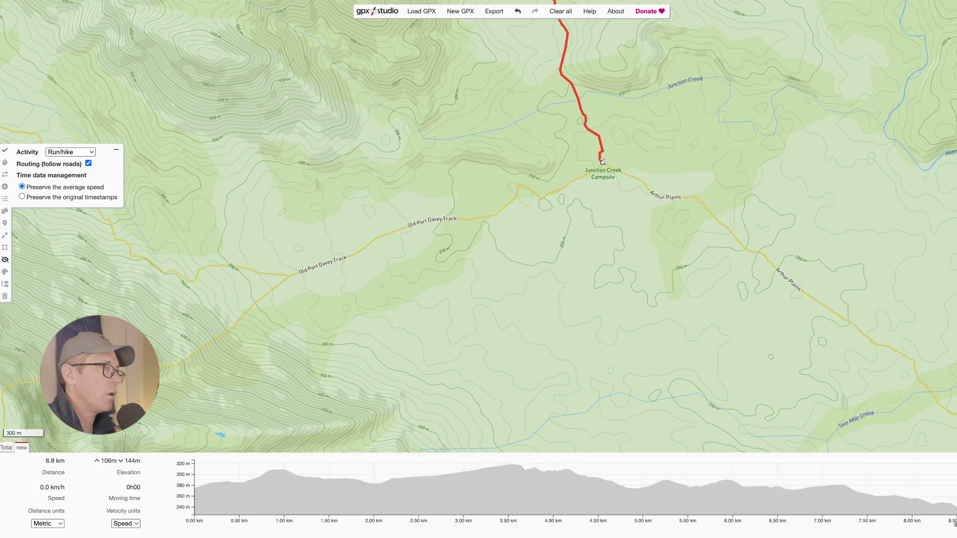
Extend the route from Junction Creek Campsite through the Old Port Davey Track junction and over Mount Hesperus to Lake Cygnus Campsite
{"action": "scroll", "coordinate": [605, 163], "scroll_direction": "down", "scroll_amount": 2}
{"action": "left_click_drag", "start_coordinate": [754, 67], "coordinate": [671, 271]}
{"action": "scroll", "coordinate": [671, 271], "scroll_direction": "down", "scroll_amount": 3}
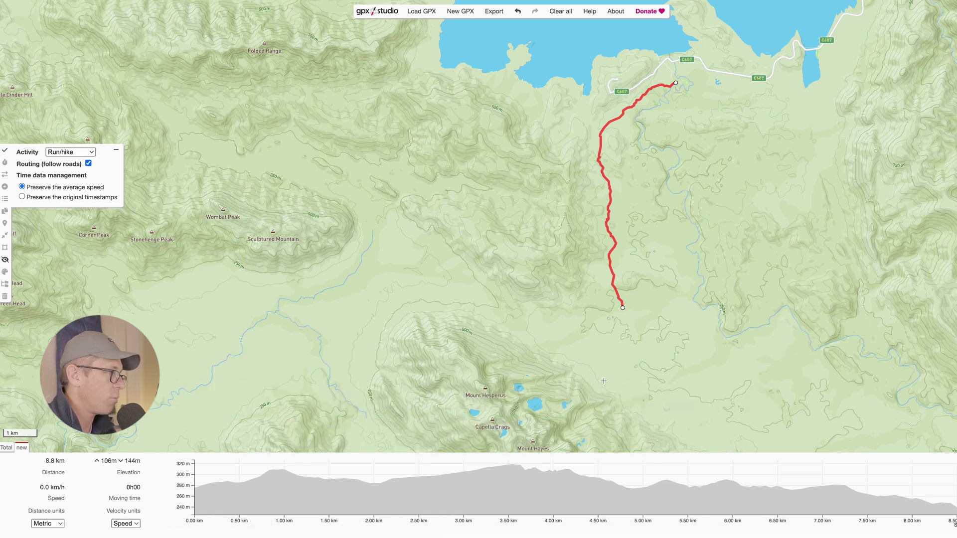
{"action": "scroll", "coordinate": [620, 319], "scroll_direction": "up", "scroll_amount": 2}
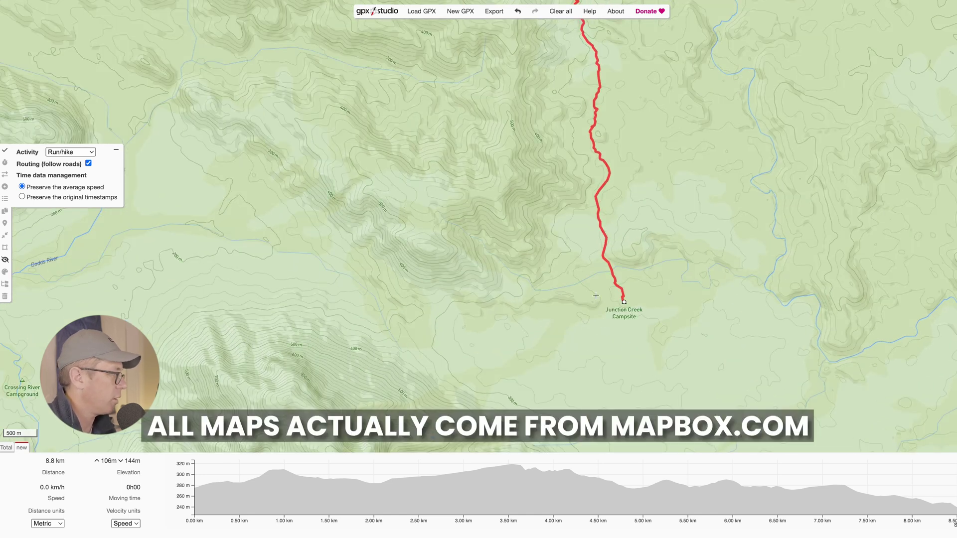
{"action": "scroll", "coordinate": [596, 296], "scroll_direction": "up", "scroll_amount": 2}
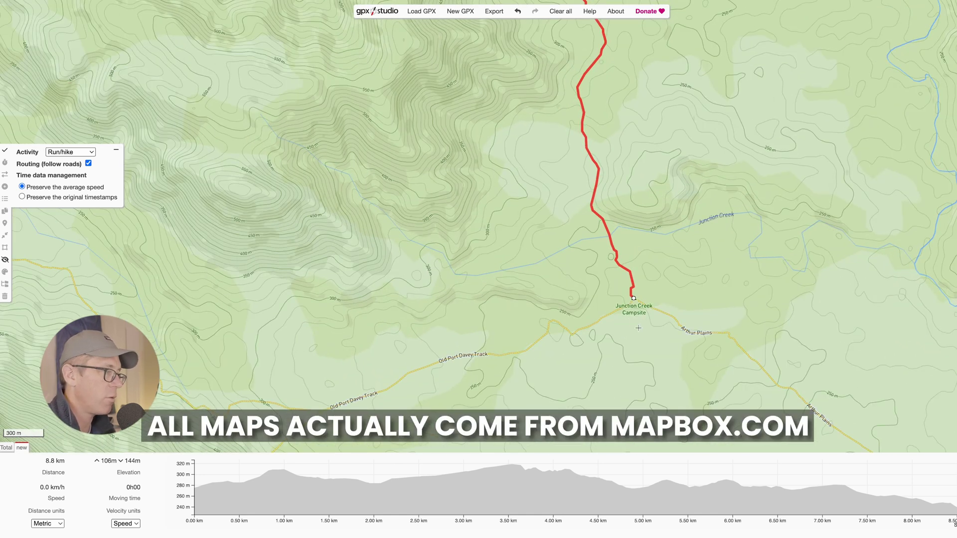
{"action": "scroll", "coordinate": [638, 328], "scroll_direction": "down", "scroll_amount": 2}
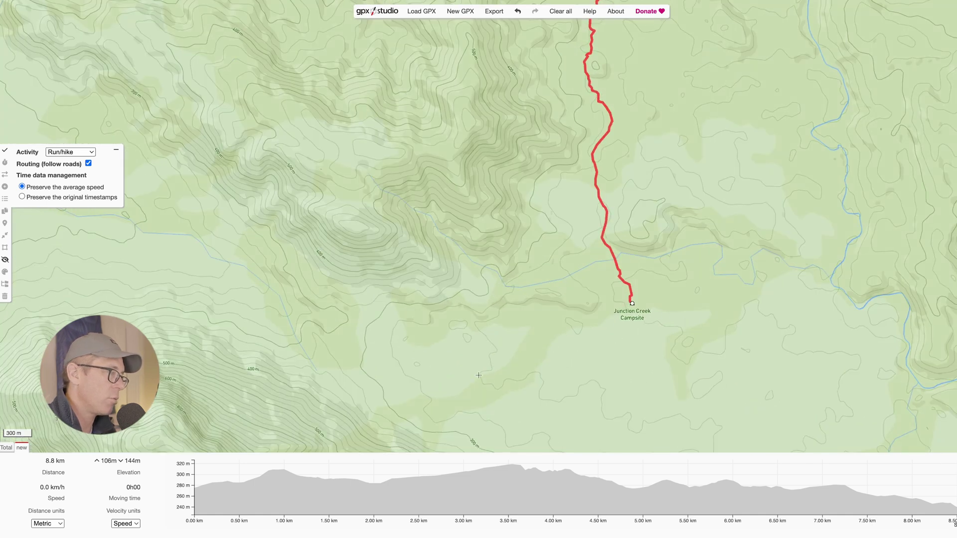
{"action": "scroll", "coordinate": [479, 375], "scroll_direction": "up", "scroll_amount": 2}
{"action": "left_click_drag", "start_coordinate": [402, 376], "coordinate": [553, 211]}
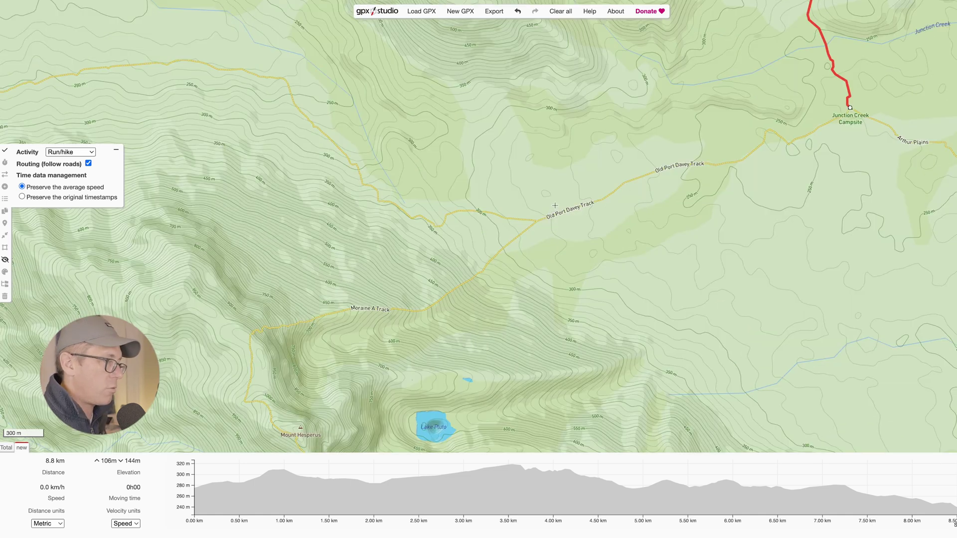
{"action": "left_click", "coordinate": [538, 220]}
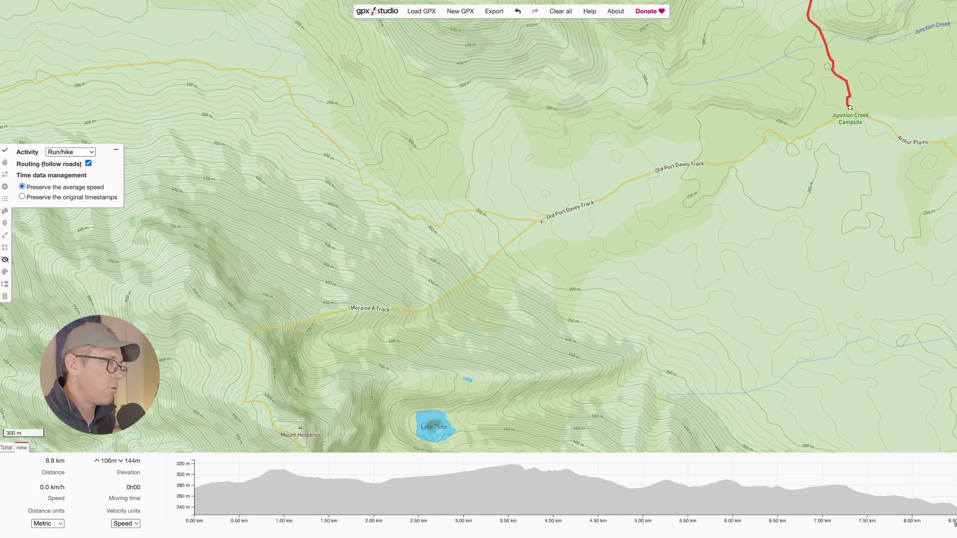
{"action": "left_click_drag", "start_coordinate": [439, 314], "coordinate": [515, 95]}
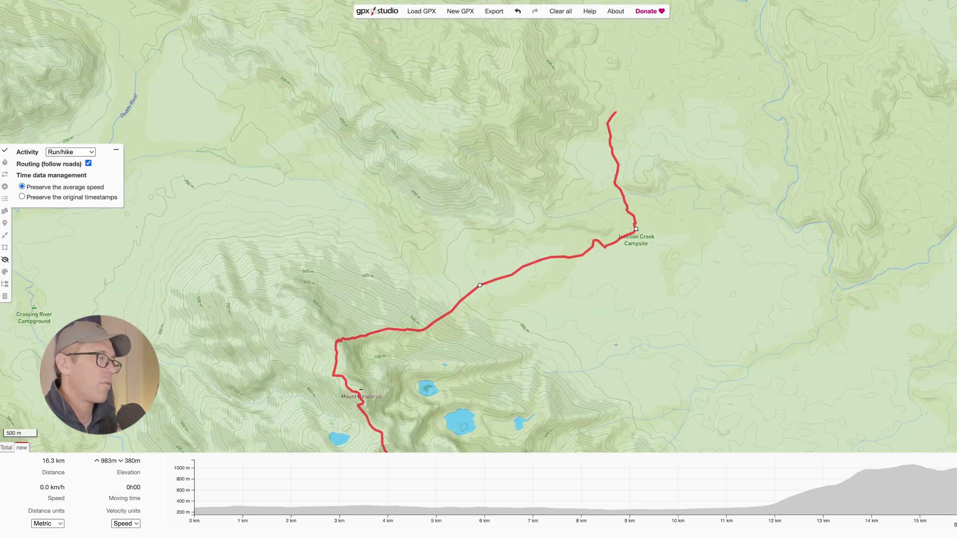
Finish editing the route and rename the track "Day 1 Western Arthurs"
{"action": "scroll", "coordinate": [603, 323], "scroll_direction": "down", "scroll_amount": 5}
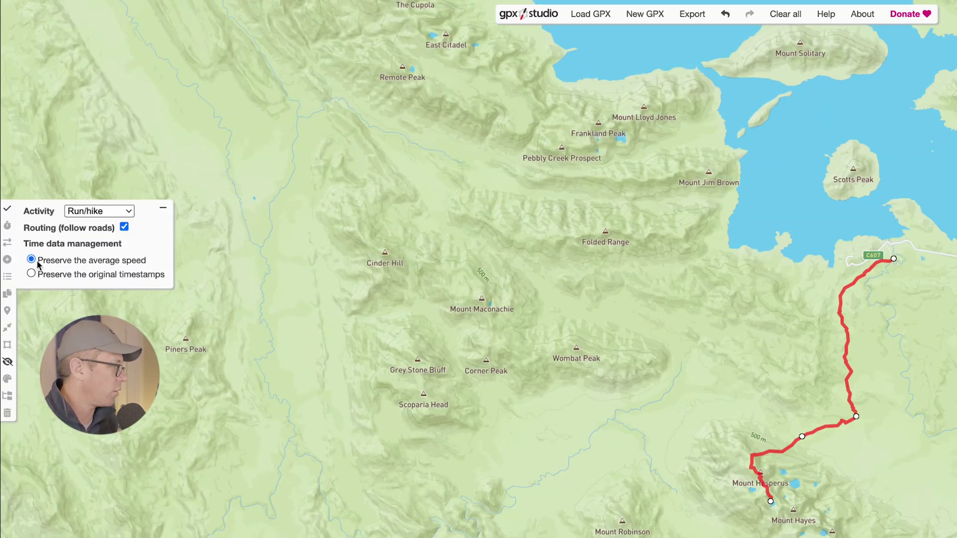
{"action": "left_click", "coordinate": [7, 208]}
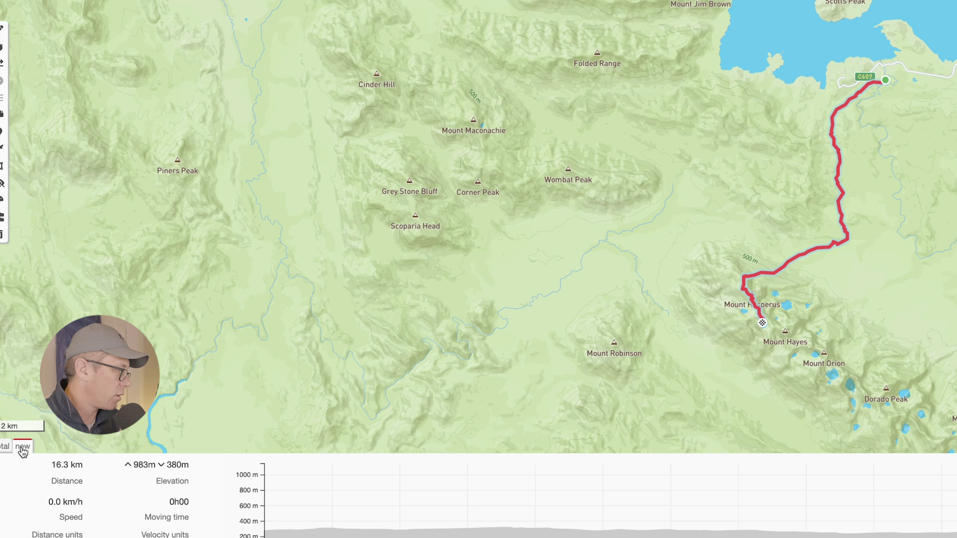
{"action": "double_click", "coordinate": [23, 447]}
{"action": "type", "text": "Day 1 Western Arthurs"}
{"action": "key", "text": "Return"}
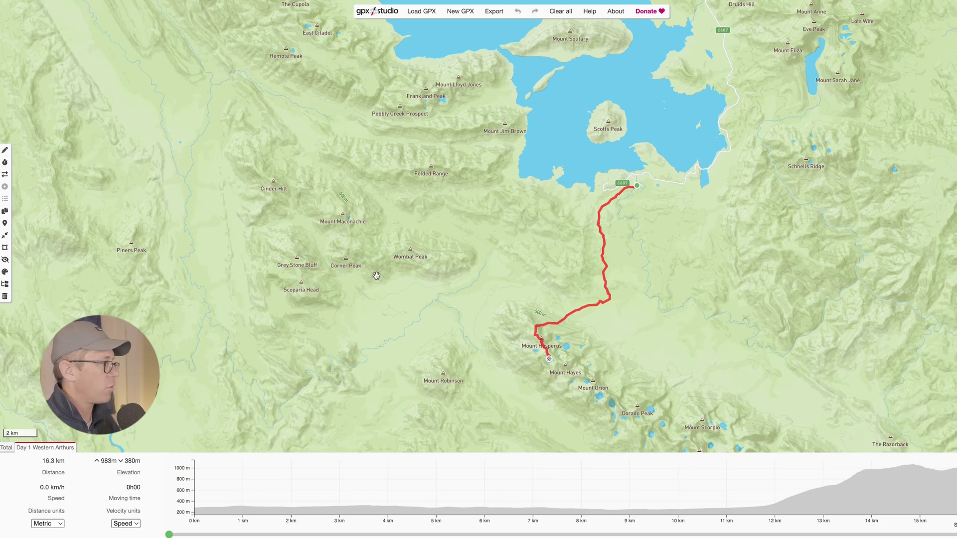
Create a new GPX track and place its start point at Lake Cygnus Campsite, where the Day 1 route ends
{"action": "left_click", "coordinate": [465, 12]}
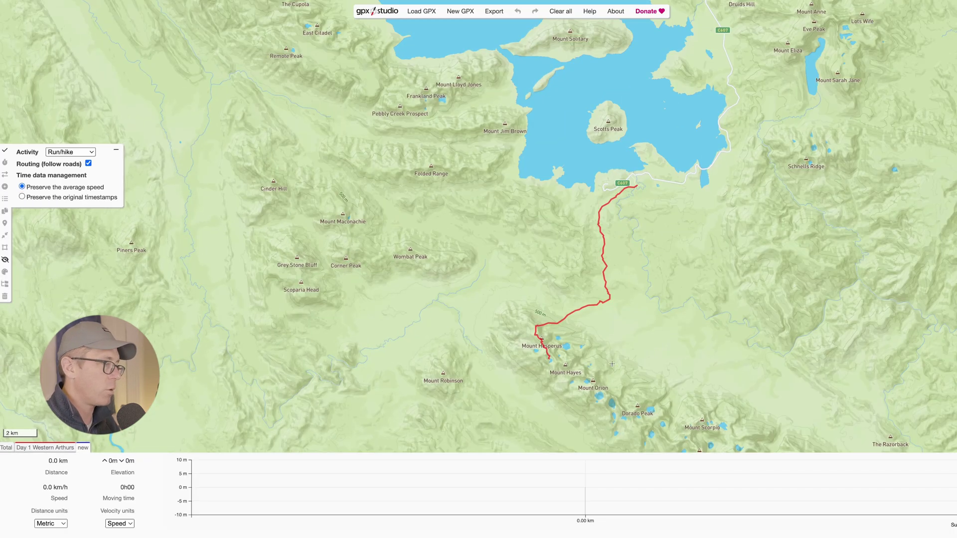
{"action": "scroll", "coordinate": [780, 352], "scroll_direction": "up", "scroll_amount": 5}
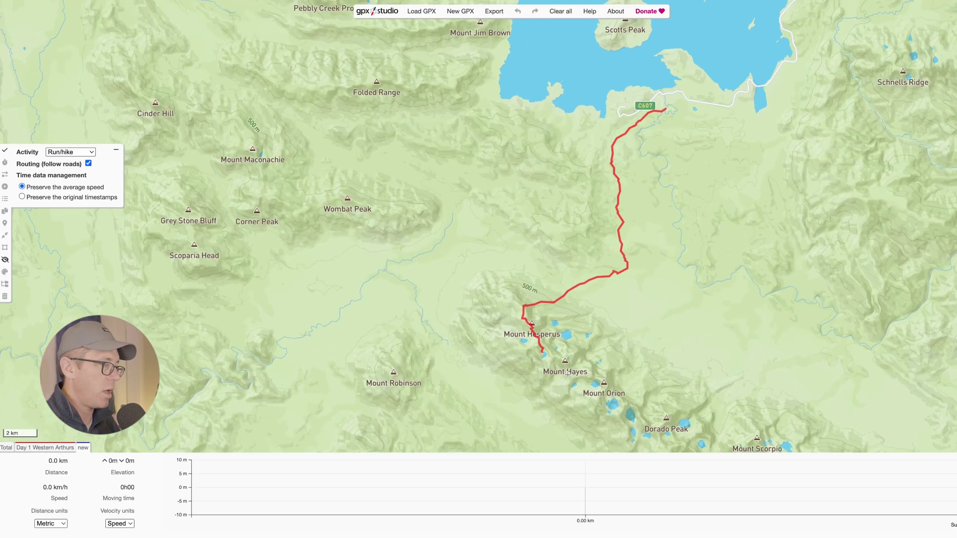
{"action": "scroll", "coordinate": [557, 377], "scroll_direction": "up", "scroll_amount": 2}
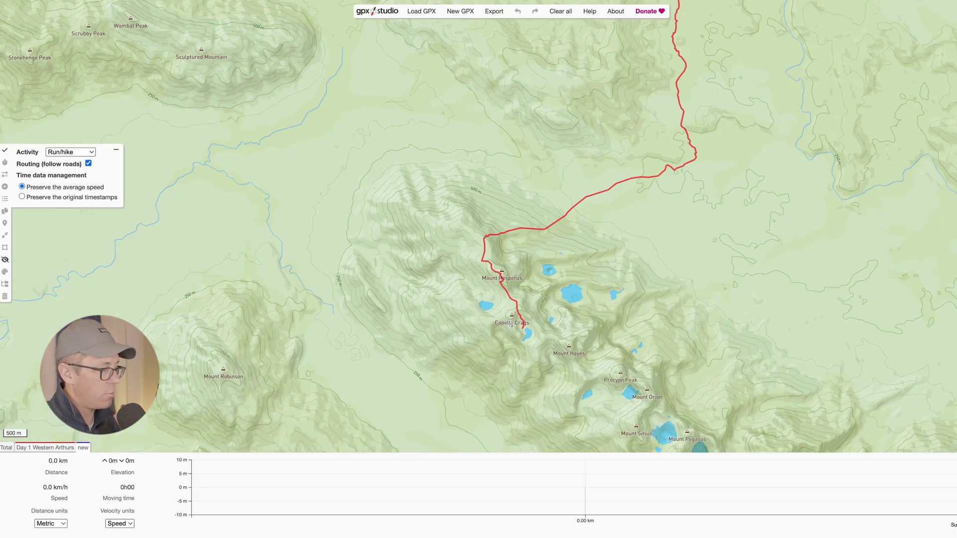
{"action": "scroll", "coordinate": [512, 325], "scroll_direction": "up", "scroll_amount": 5}
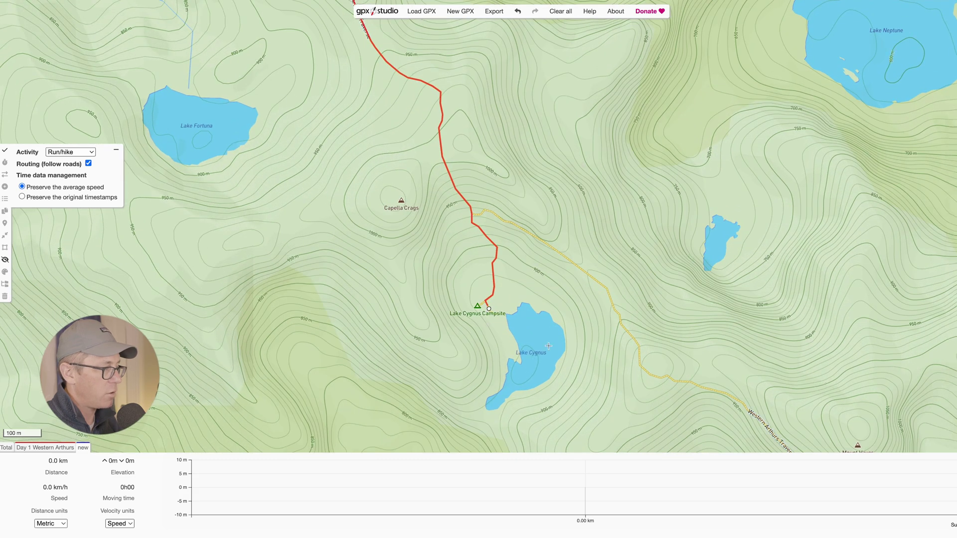
Extend the new route from Lake Cygnus Campsite along the Western Arthurs Traverse to a point just southwest of Mount Hayes
{"action": "left_click_drag", "start_coordinate": [548, 345], "coordinate": [430, 139]}
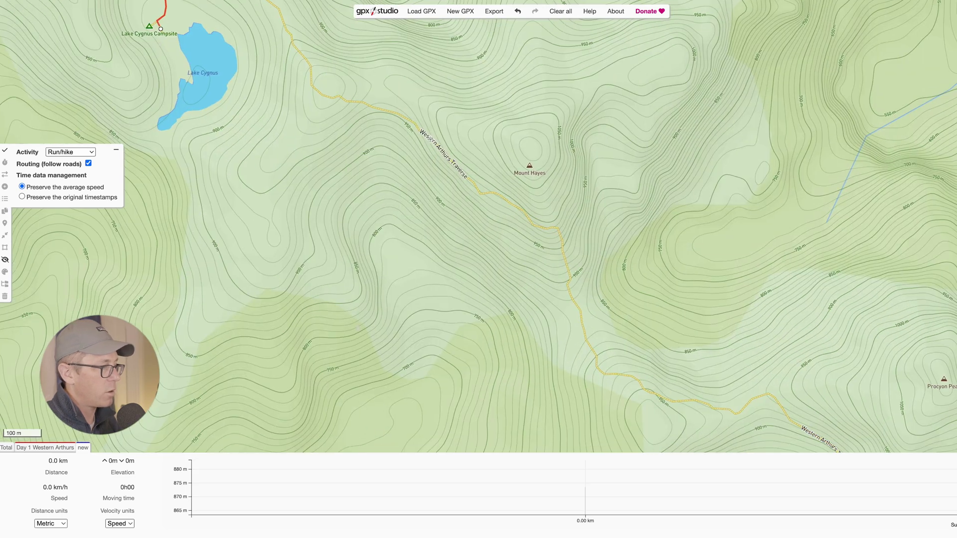
{"action": "left_click", "coordinate": [482, 193]}
Examine how the new track connects with the Day 1 route between Lake Cygnus Campsite and Mount Hayes
{"action": "scroll", "coordinate": [384, 187], "scroll_direction": "down", "scroll_amount": 2}
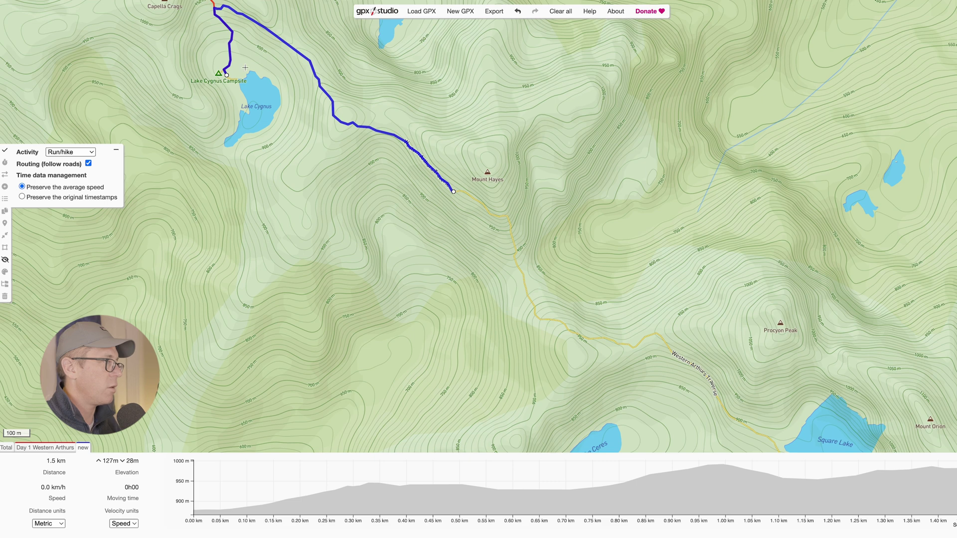
{"action": "scroll", "coordinate": [245, 68], "scroll_direction": "down", "scroll_amount": 2}
{"action": "left_click_drag", "start_coordinate": [434, 99], "coordinate": [438, 247]}
{"action": "scroll", "coordinate": [443, 250], "scroll_direction": "up", "scroll_amount": 2}
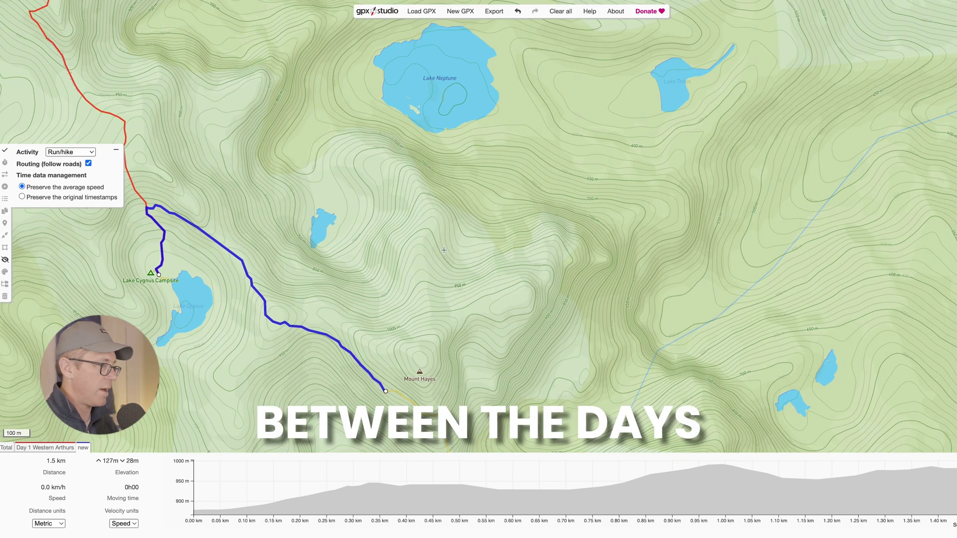
{"action": "scroll", "coordinate": [444, 250], "scroll_direction": "down", "scroll_amount": 1}
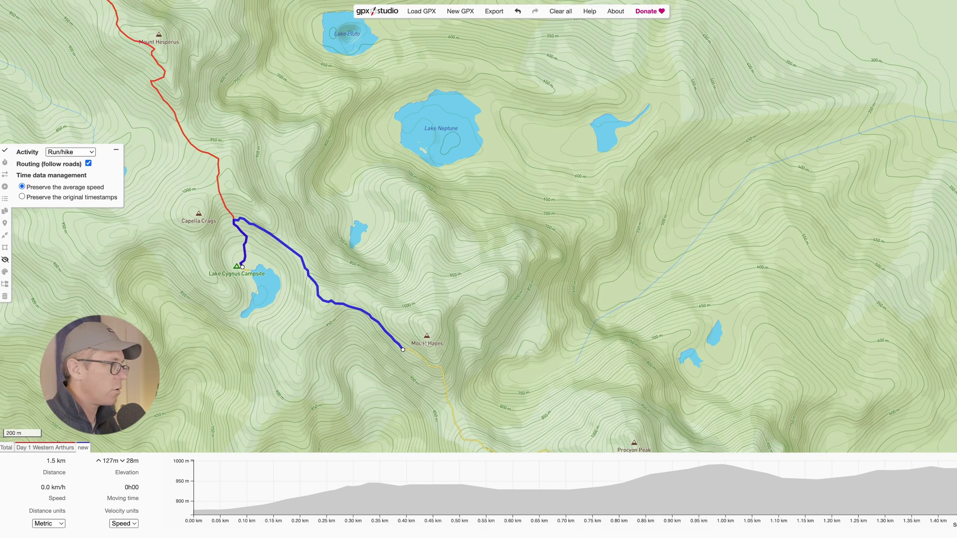
{"action": "scroll", "coordinate": [400, 331], "scroll_direction": "up", "scroll_amount": 1}
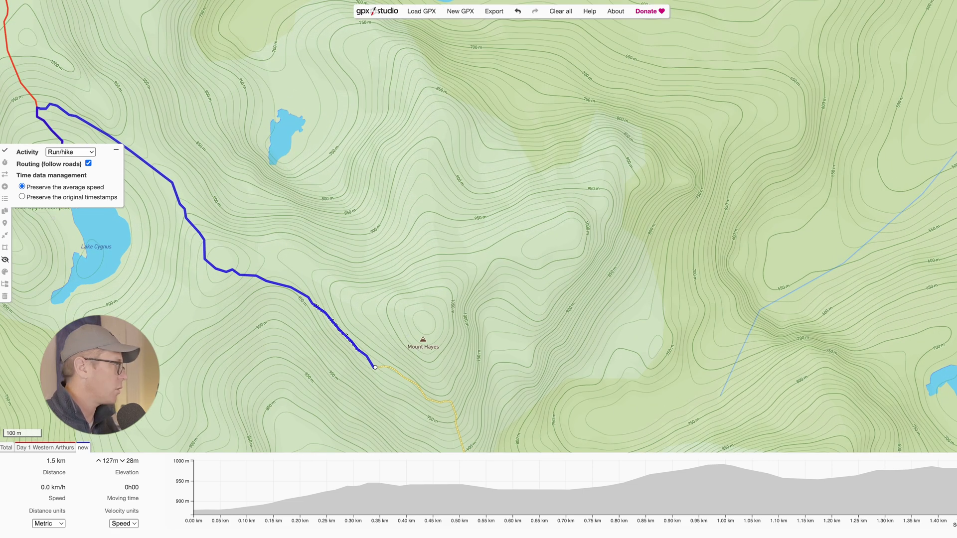
{"action": "scroll", "coordinate": [72, 136], "scroll_direction": "down", "scroll_amount": 1}
Disable road-following routing and draw an off-track climb point by point from the traverse to the Mount Hayes summit
{"action": "left_click_drag", "start_coordinate": [149, 197], "coordinate": [66, 160]}
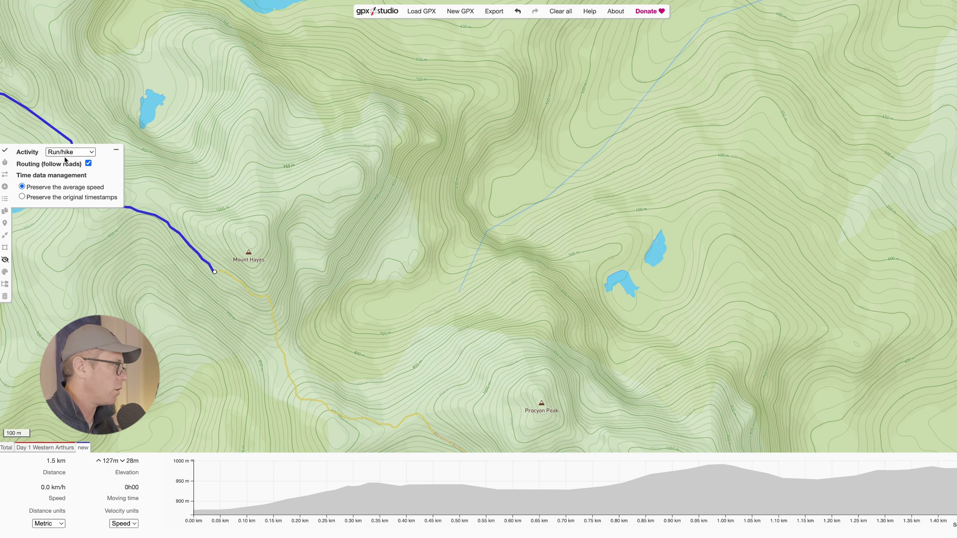
{"action": "left_click", "coordinate": [88, 163]}
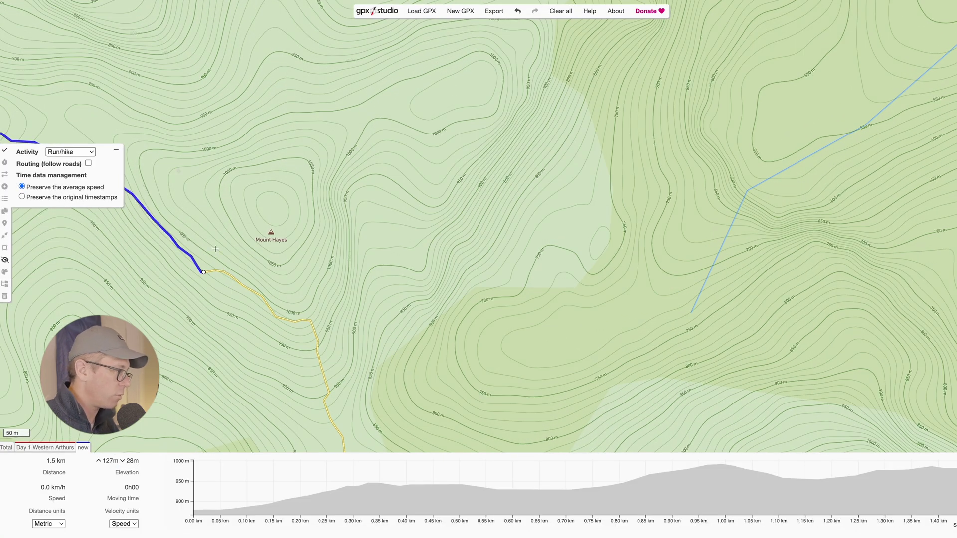
{"action": "left_click", "coordinate": [216, 248]}
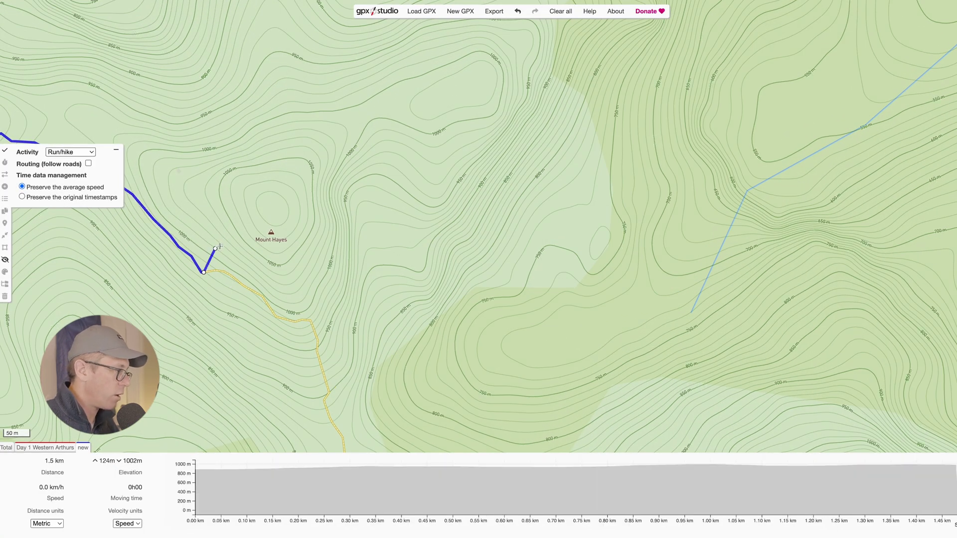
{"action": "left_click", "coordinate": [218, 241]}
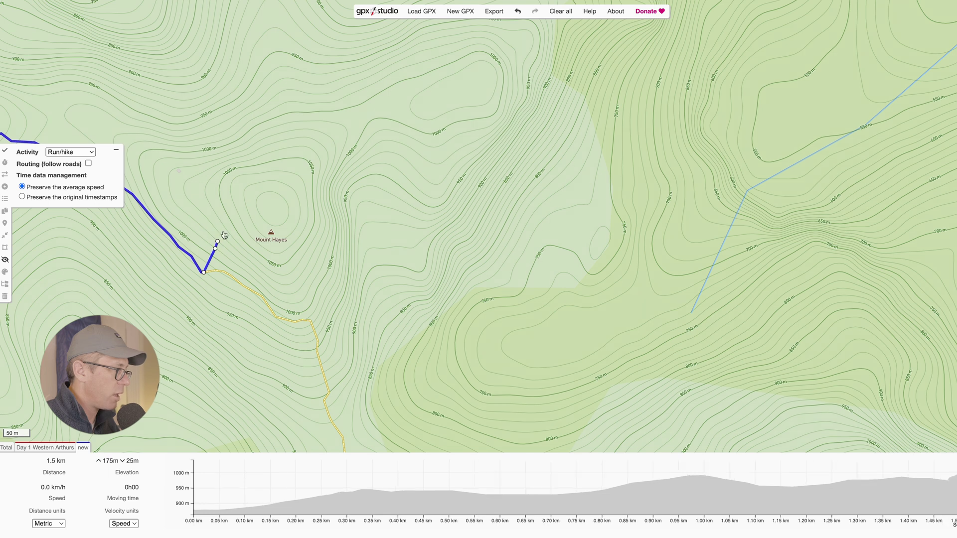
{"action": "left_click", "coordinate": [222, 231]}
{"action": "left_click", "coordinate": [233, 227]}
{"action": "left_click", "coordinate": [244, 227]}
{"action": "left_click", "coordinate": [243, 217]}
{"action": "left_click", "coordinate": [248, 207]}
{"action": "left_click", "coordinate": [263, 209]}
{"action": "left_click", "coordinate": [272, 218]}
{"action": "left_click", "coordinate": [272, 232]}
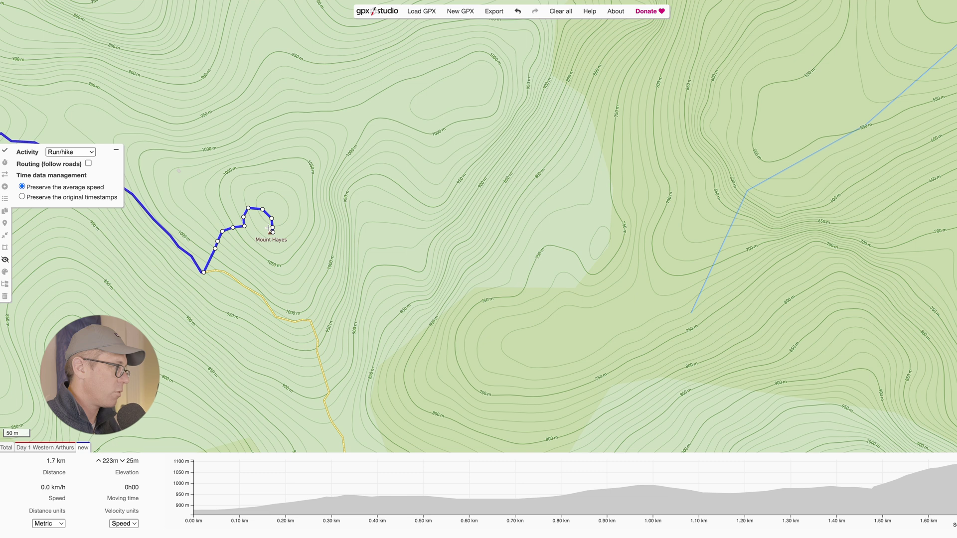
Draw the off-track return leg from the Mount Hayes summit back down to the Western Arthurs Traverse
{"action": "left_click", "coordinate": [270, 224]}
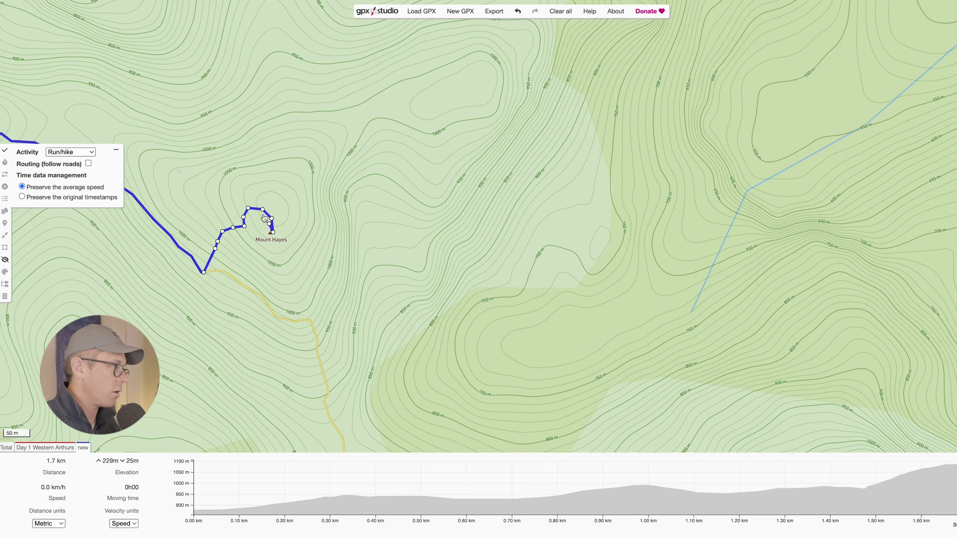
{"action": "left_click", "coordinate": [245, 218]}
{"action": "left_click", "coordinate": [209, 271]}
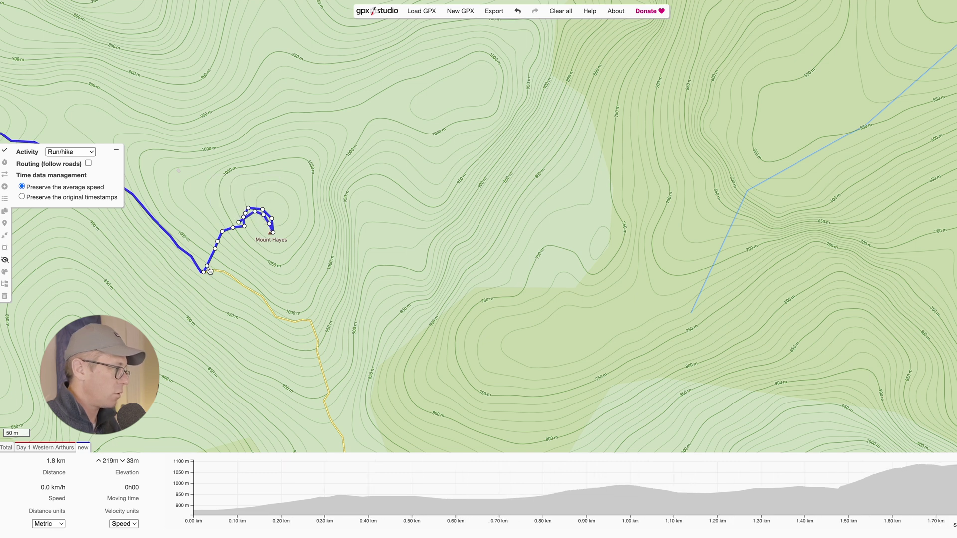
{"action": "left_click", "coordinate": [210, 270]}
{"action": "left_click", "coordinate": [215, 270]}
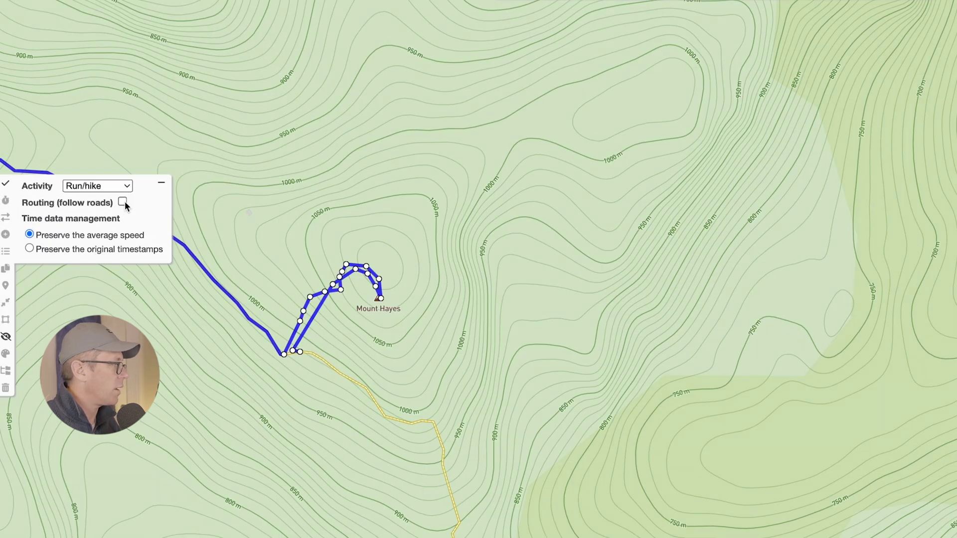
Re-enable road-following routing and extend the route along the traverse past Square Lake to Lake Oberon Campsite
{"action": "left_click", "coordinate": [122, 203]}
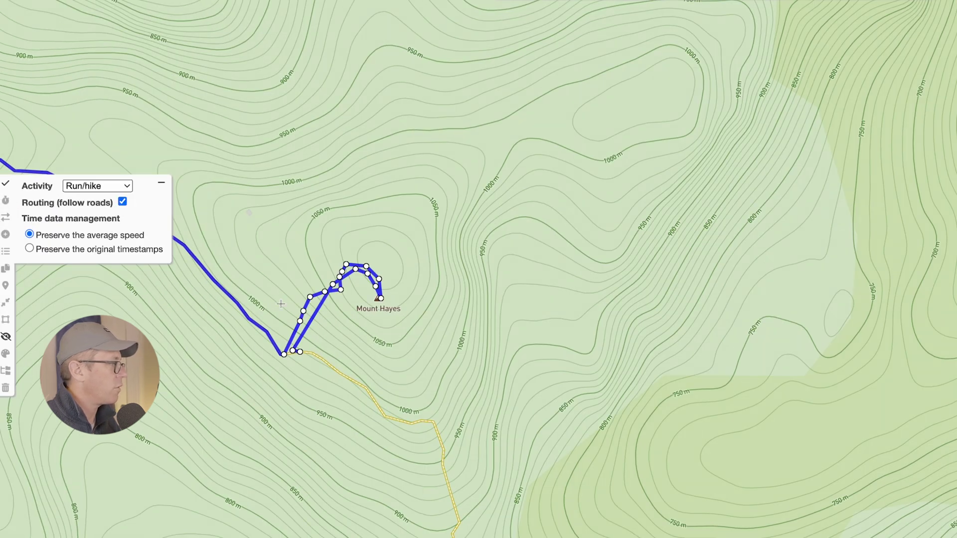
{"action": "scroll", "coordinate": [449, 406], "scroll_direction": "down", "scroll_amount": 1}
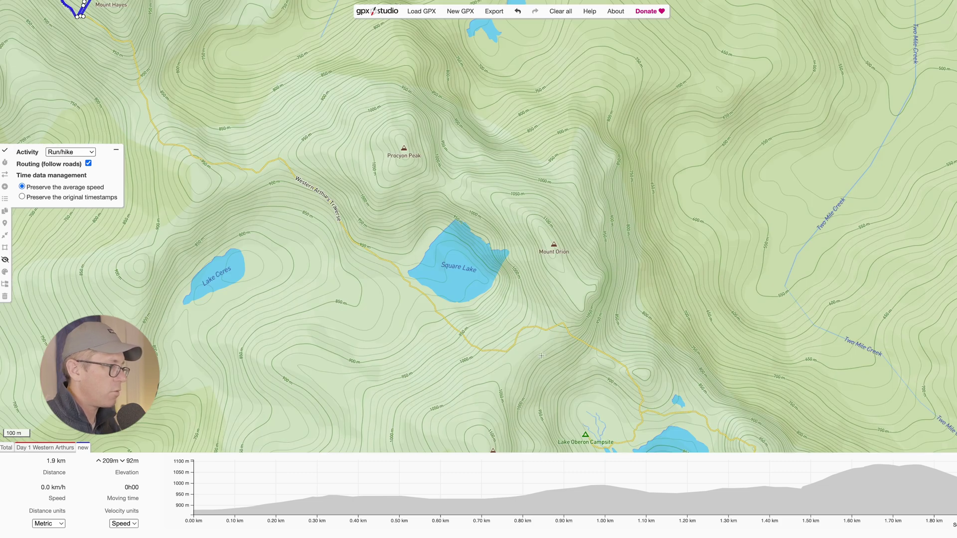
{"action": "scroll", "coordinate": [541, 356], "scroll_direction": "down", "scroll_amount": 2}
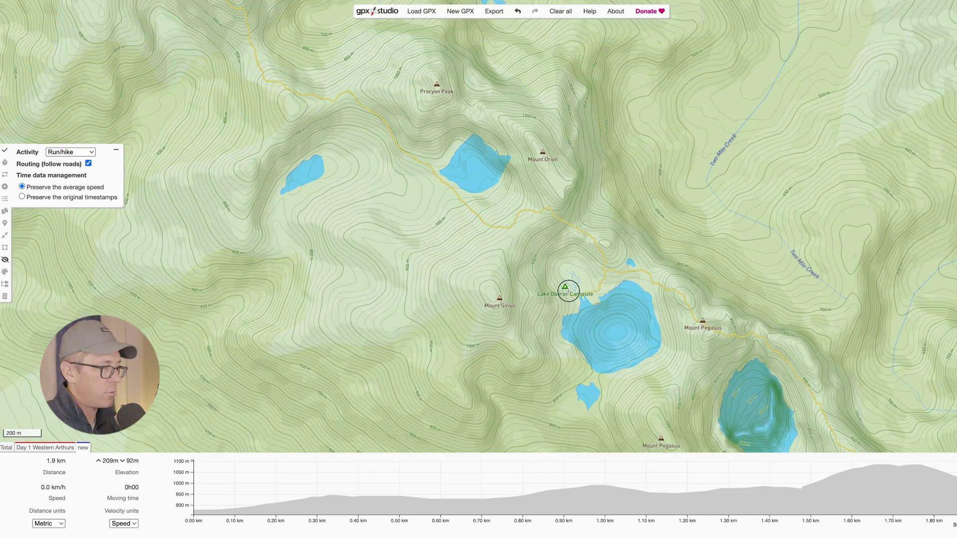
{"action": "left_click", "coordinate": [568, 291]}
{"action": "scroll", "coordinate": [457, 287], "scroll_direction": "down", "scroll_amount": 3}
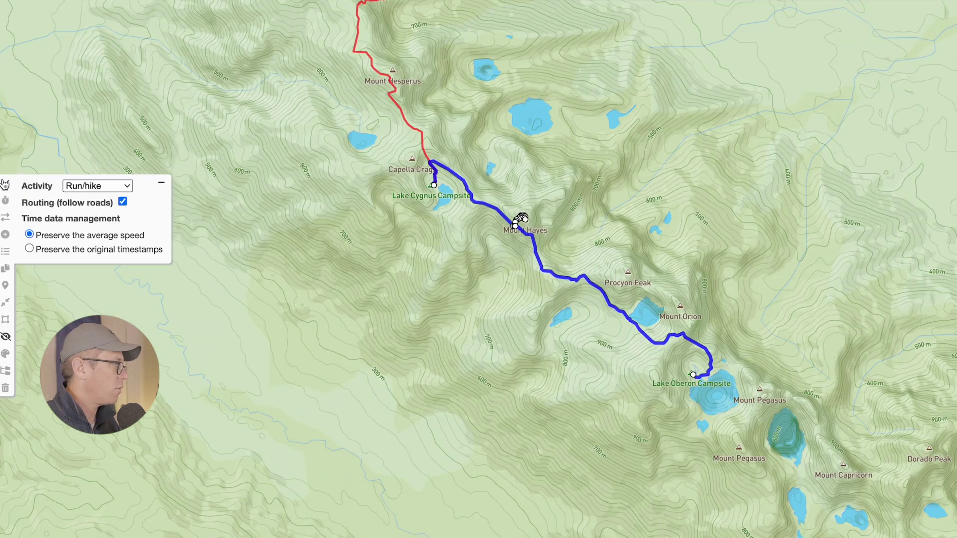
Finish editing the route and rename the track "Day 2 Western Arthurs"
{"action": "left_click", "coordinate": [6, 160]}
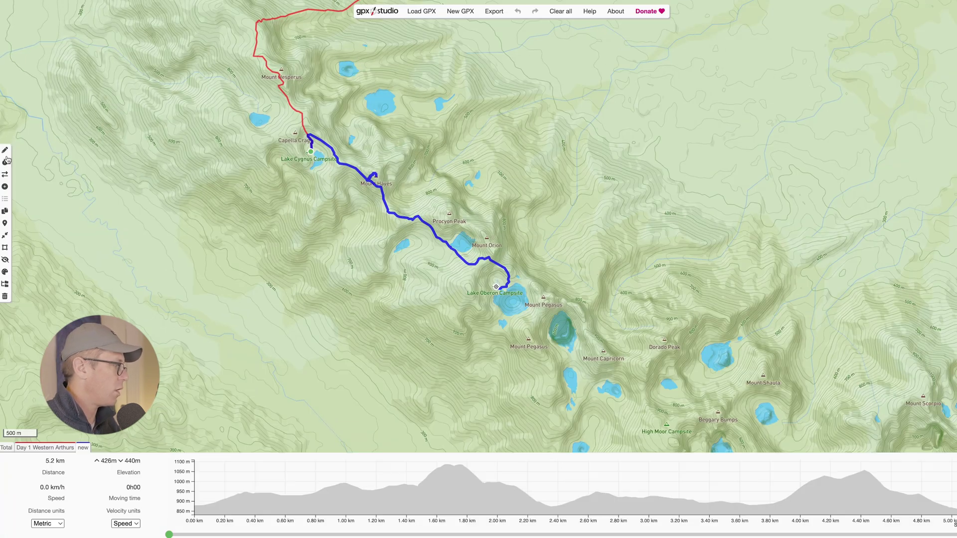
{"action": "left_click", "coordinate": [83, 449]}
{"action": "type", "text": "Day 2 Western Arthurs"}
{"action": "left_click", "coordinate": [504, 361]}
Export the Day 1 and Day 2 tracks by downloading them as separate, unmerged GPX files
{"action": "left_click_drag", "start_coordinate": [514, 360], "coordinate": [522, 423]}
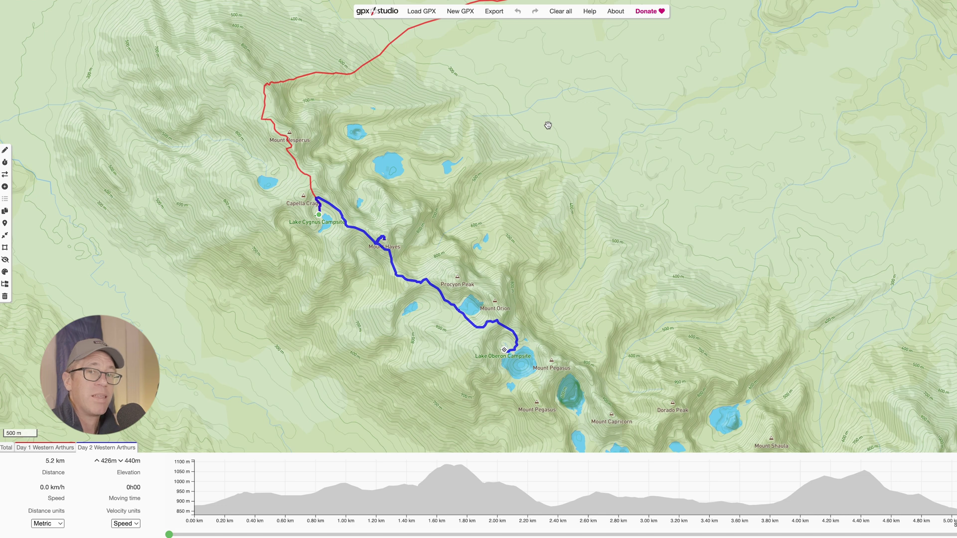
{"action": "scroll", "coordinate": [547, 126], "scroll_direction": "up", "scroll_amount": 2}
{"action": "scroll", "coordinate": [573, 299], "scroll_direction": "down", "scroll_amount": 2}
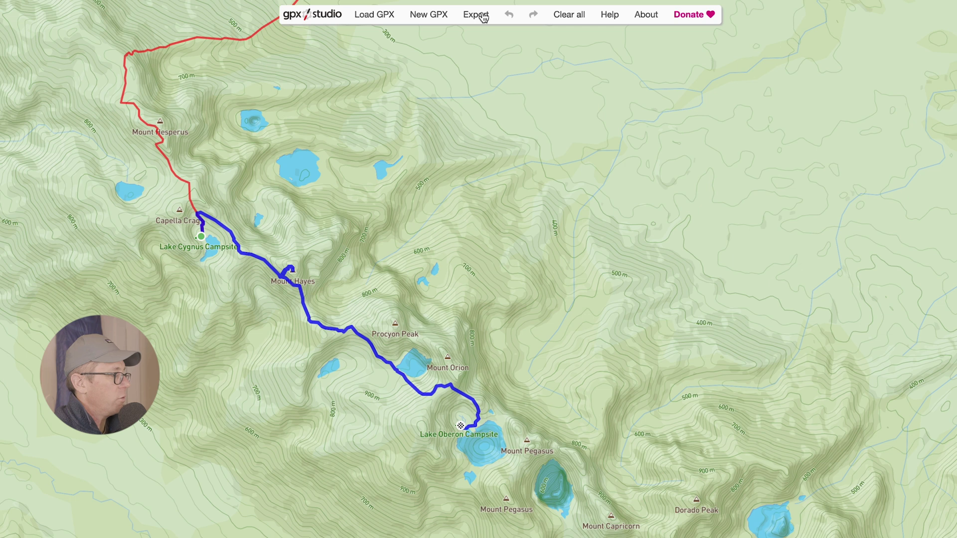
{"action": "left_click", "coordinate": [483, 16]}
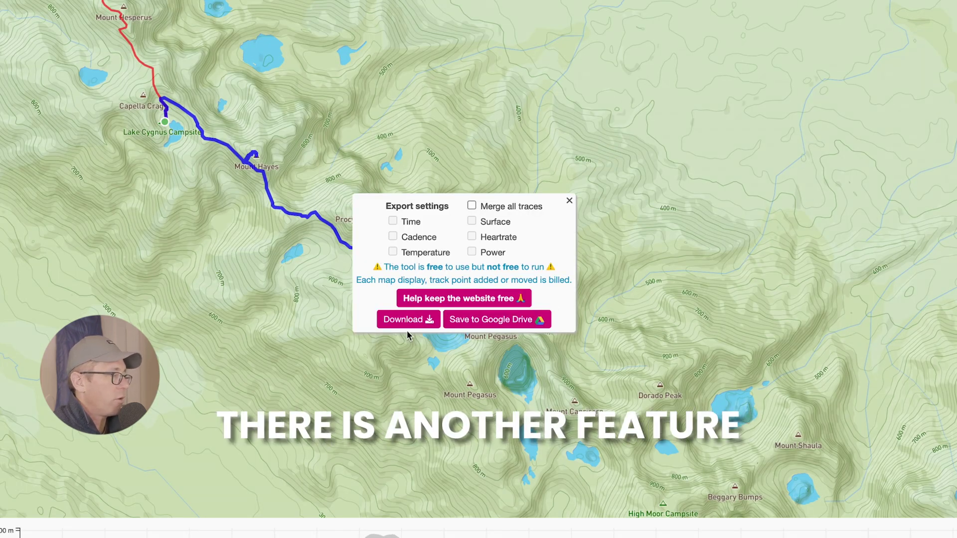
{"action": "left_click", "coordinate": [432, 324]}
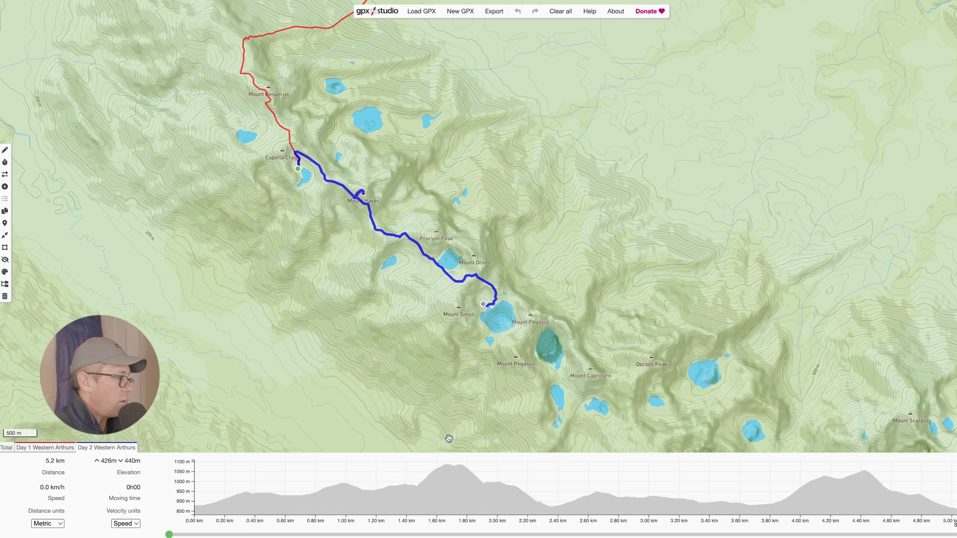
Switch to the Downloads folder in Finder, check the exported Day 1 and Day 2 GPX files, and reposition the window
{"action": "scroll", "coordinate": [461, 438], "scroll_direction": "up", "scroll_amount": 2}
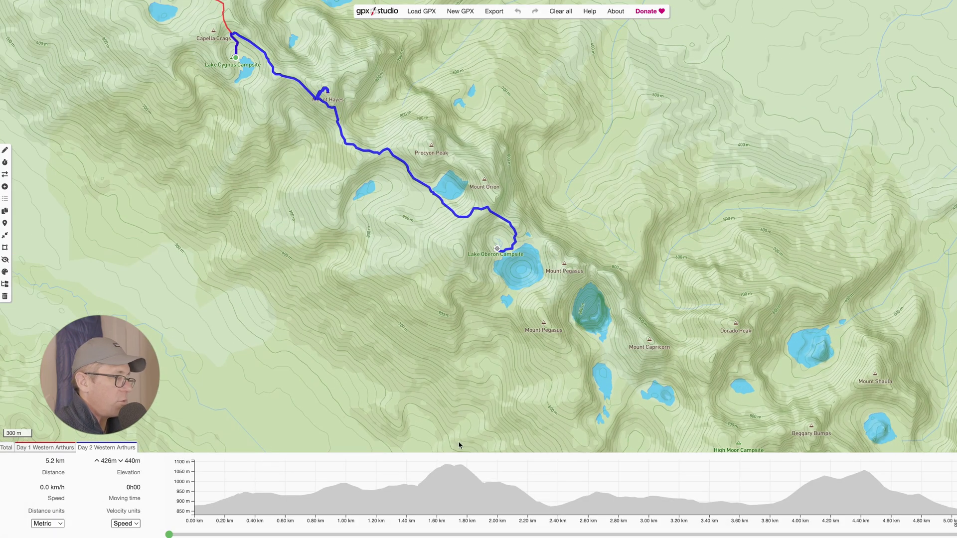
{"action": "left_click_drag", "start_coordinate": [270, 317], "coordinate": [410, 408]}
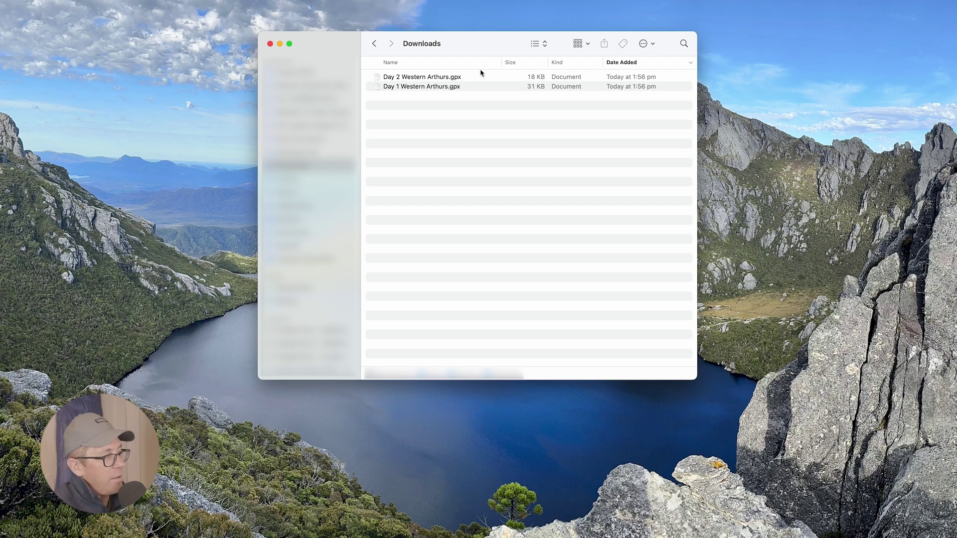
{"action": "left_click_drag", "start_coordinate": [346, 37], "coordinate": [110, 3]}
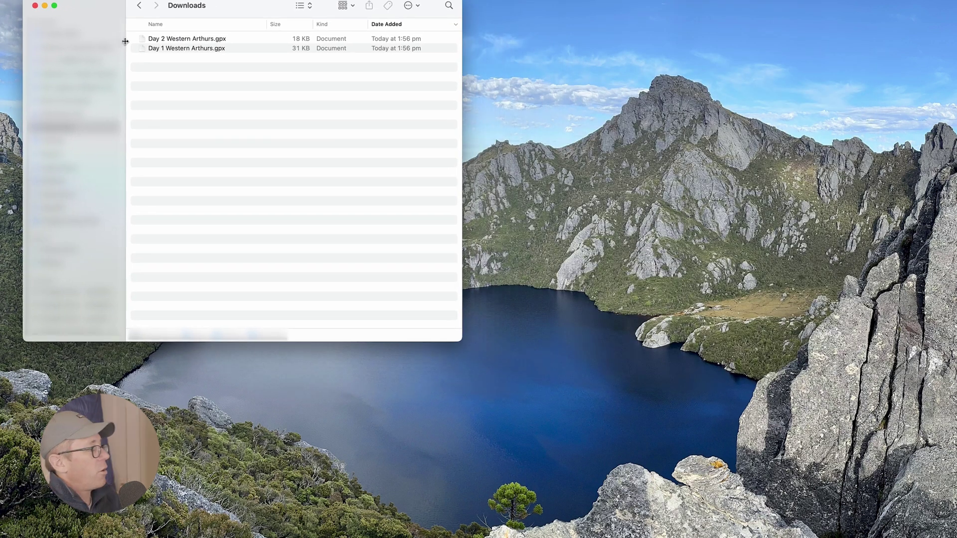
{"action": "left_click_drag", "start_coordinate": [215, 5], "coordinate": [215, 32]}
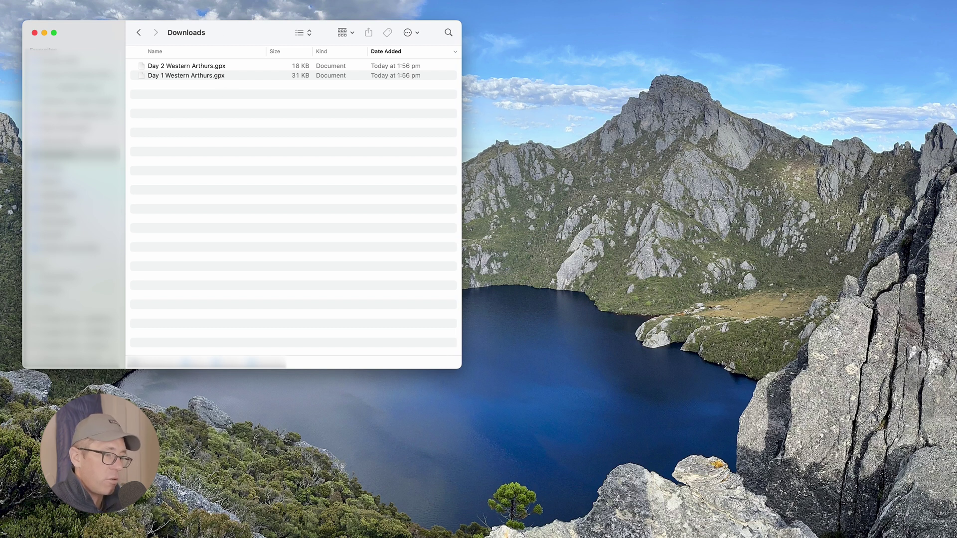
{"action": "left_click_drag", "start_coordinate": [236, 32], "coordinate": [397, 53]}
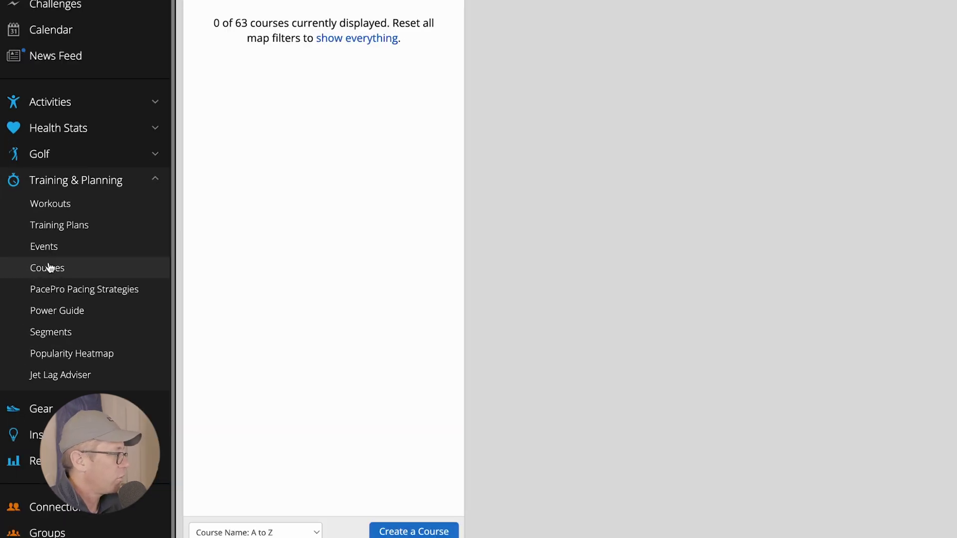
Switch to the Courses page in Garmin Connect and open the course import dialog
{"action": "left_click", "coordinate": [81, 180]}
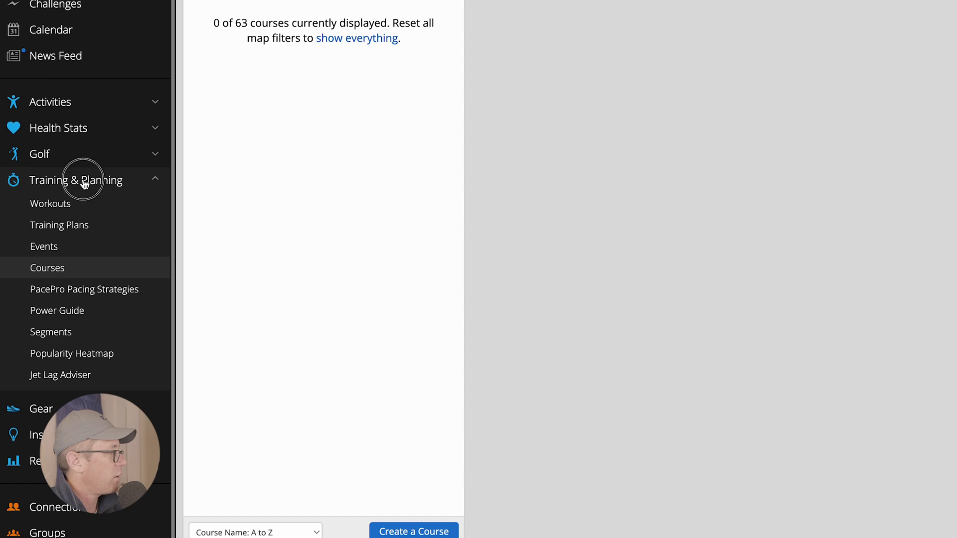
{"action": "left_click", "coordinate": [80, 181]}
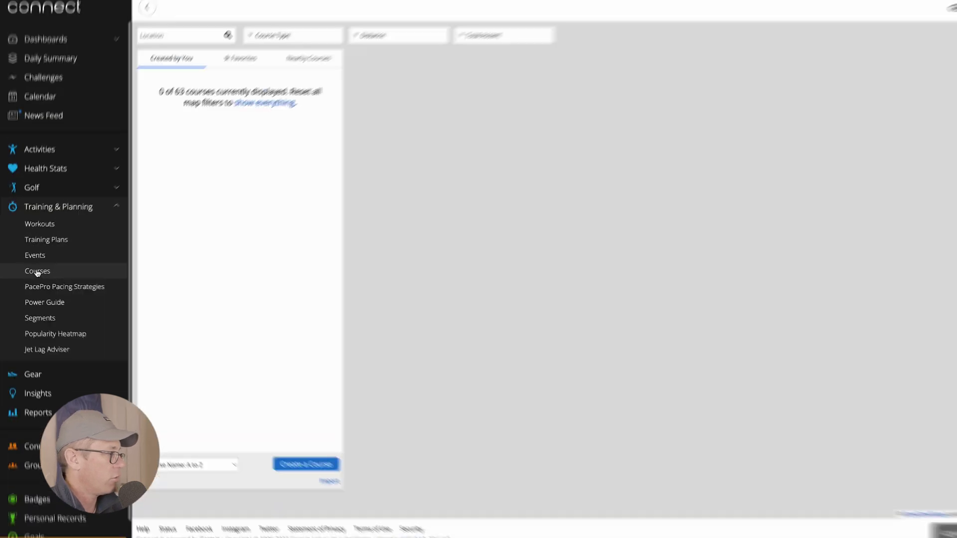
{"action": "left_click", "coordinate": [321, 476]}
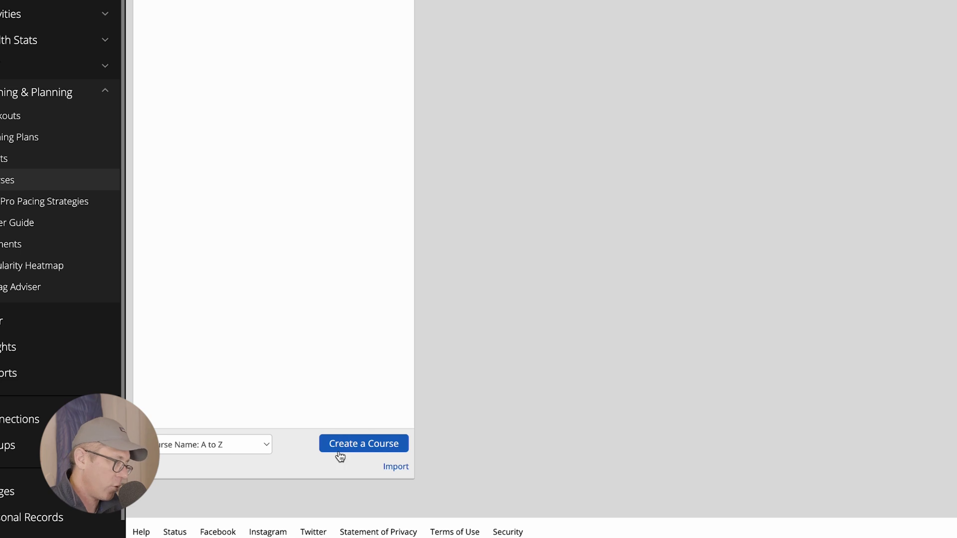
{"action": "left_click", "coordinate": [396, 467]}
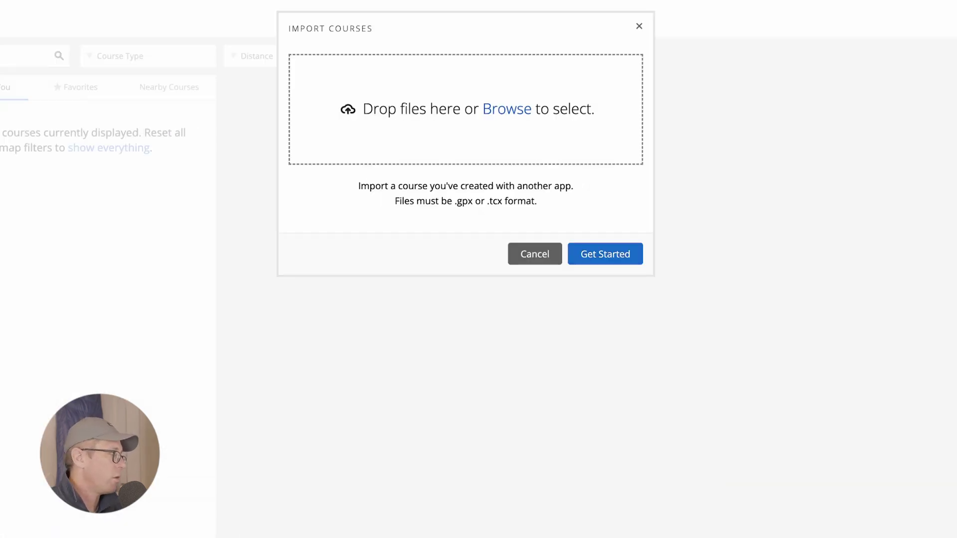
Import the Day 2 Western Arthurs.gpx file as a course, accept using OpenStreetMap, and set the course type to Hiking
{"action": "left_click_drag", "start_coordinate": [360, 536], "coordinate": [483, 110]}
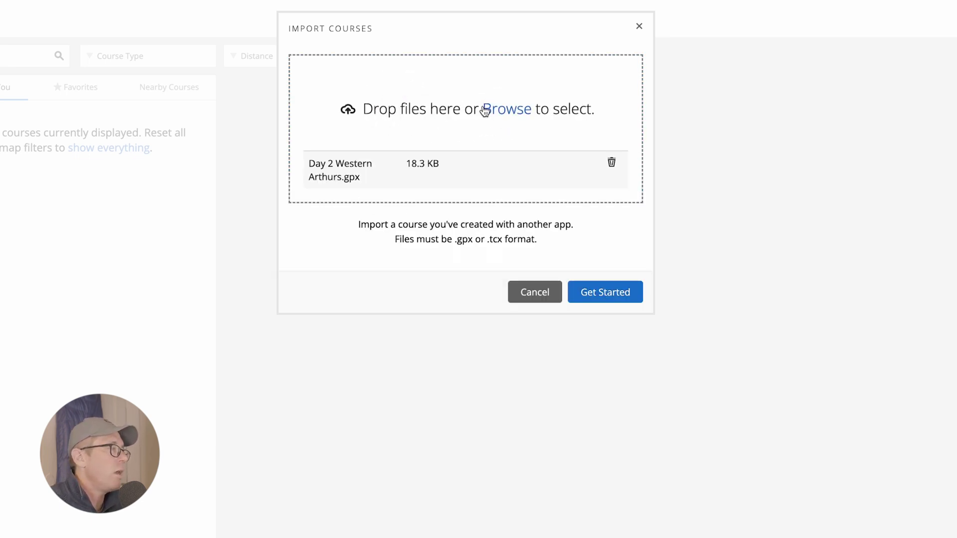
{"action": "left_click", "coordinate": [619, 294]}
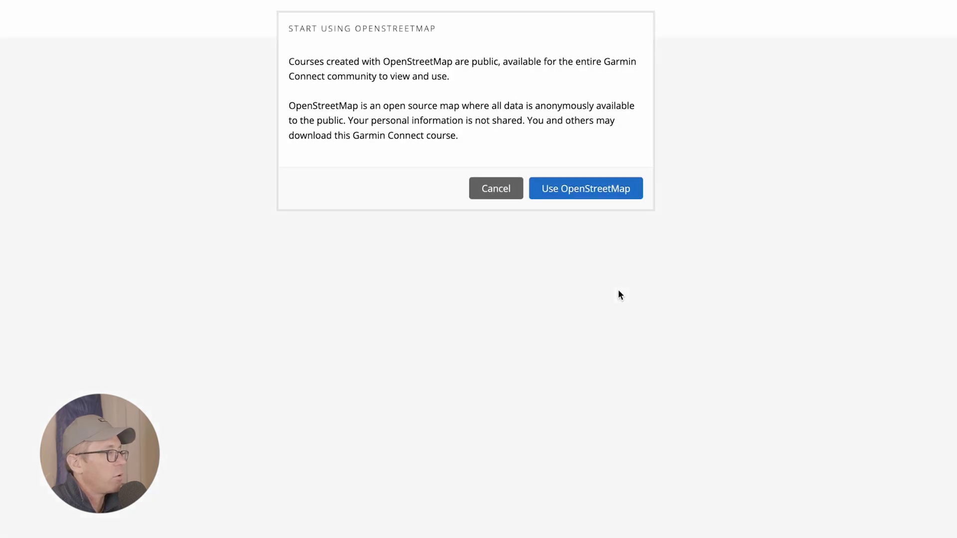
{"action": "left_click", "coordinate": [596, 191]}
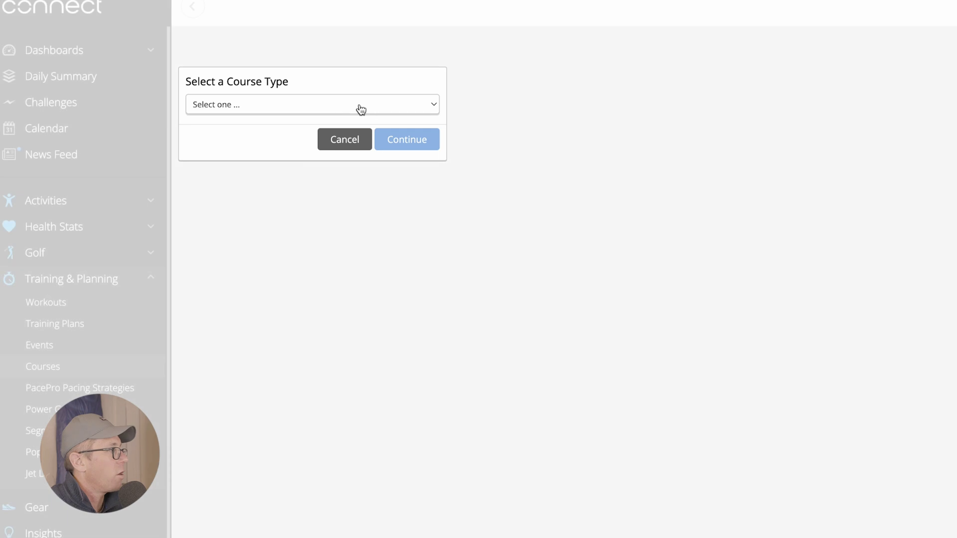
{"action": "left_click", "coordinate": [360, 106]}
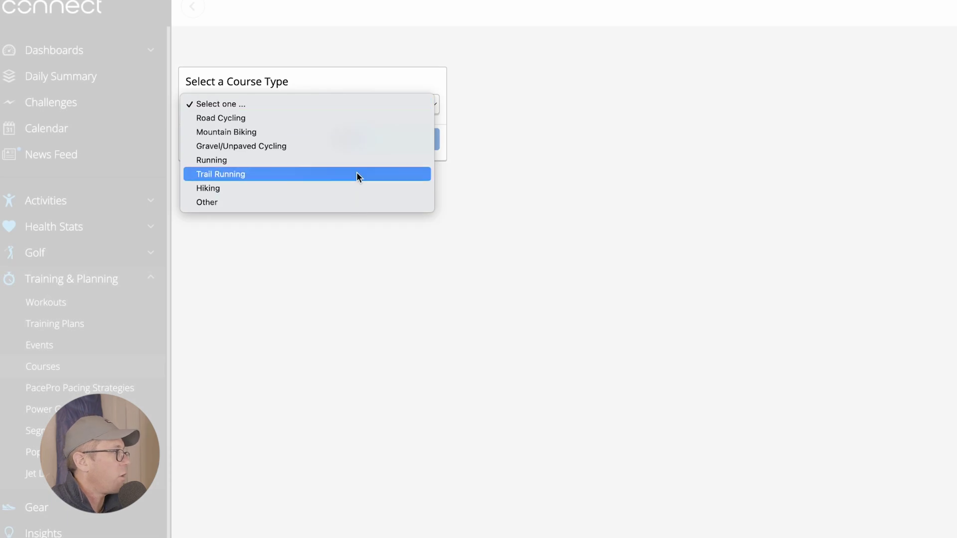
{"action": "left_click", "coordinate": [337, 187]}
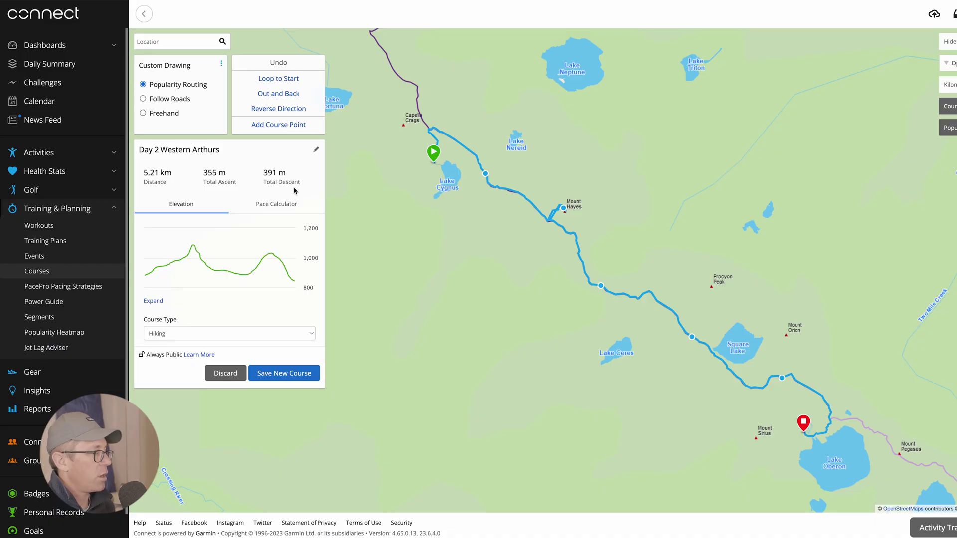
Compare the imported Day 2 course on the Garmin map with the Day 2 track in gpx.studio, from Mount Hayes to Lake Oberon
{"action": "scroll", "coordinate": [492, 241], "scroll_direction": "down", "scroll_amount": 1}
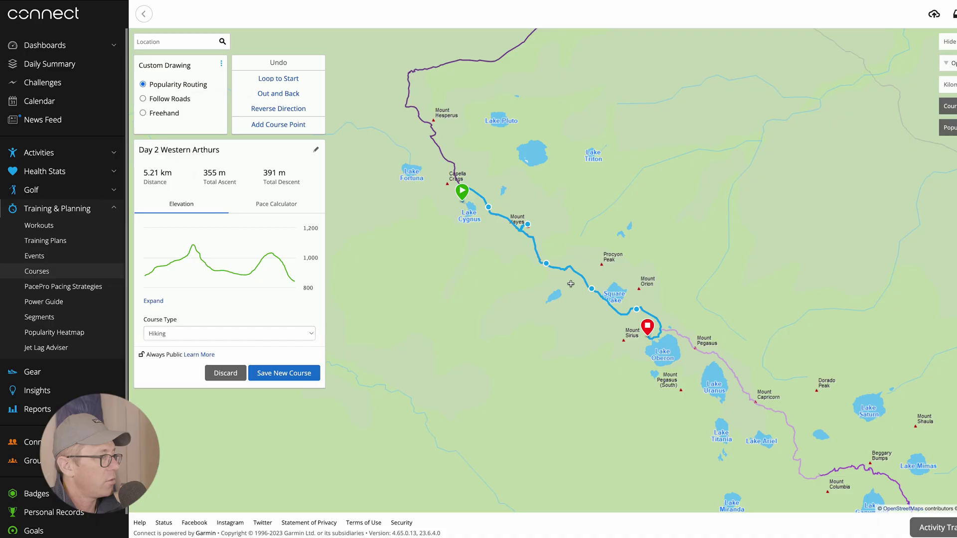
{"action": "scroll", "coordinate": [520, 251], "scroll_direction": "up", "scroll_amount": 1}
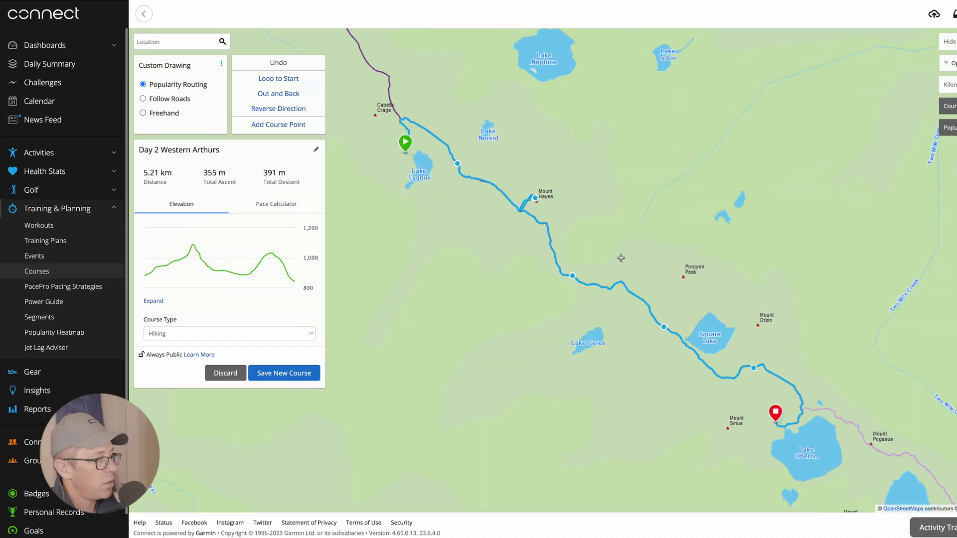
{"action": "scroll", "coordinate": [604, 264], "scroll_direction": "down", "scroll_amount": 1}
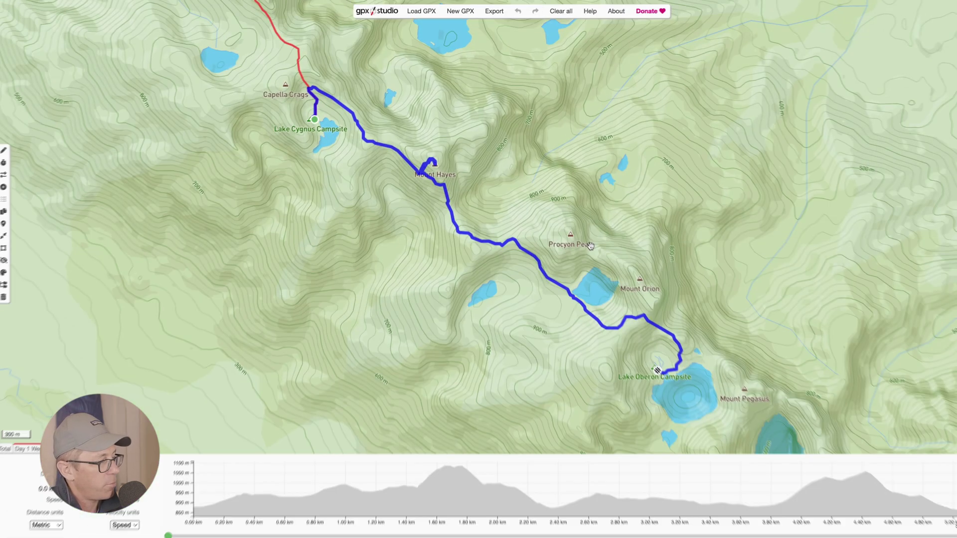
{"action": "scroll", "coordinate": [479, 234], "scroll_direction": "up", "scroll_amount": 5}
{"action": "scroll", "coordinate": [434, 156], "scroll_direction": "up", "scroll_amount": 3}
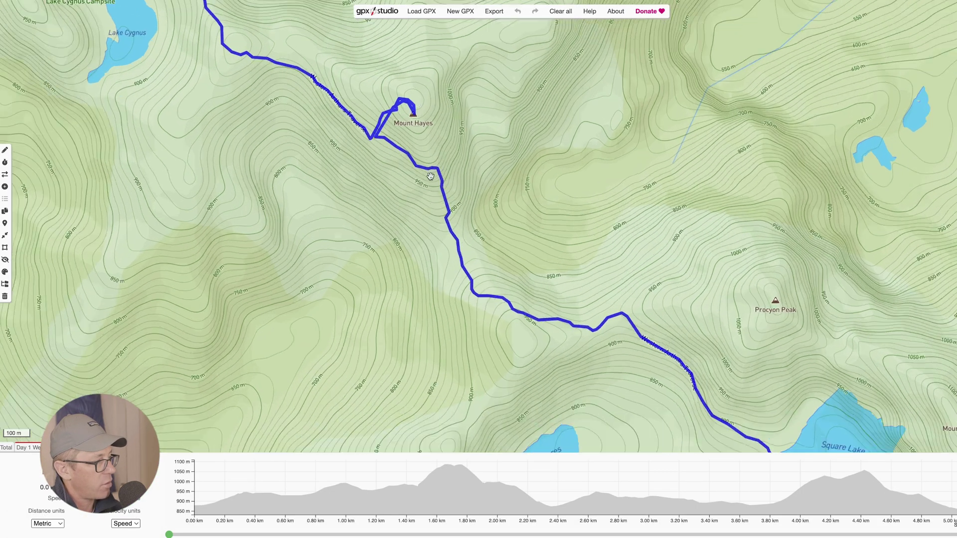
{"action": "left_click_drag", "start_coordinate": [589, 355], "coordinate": [509, 320]}
{"action": "left_click_drag", "start_coordinate": [556, 387], "coordinate": [472, 299]}
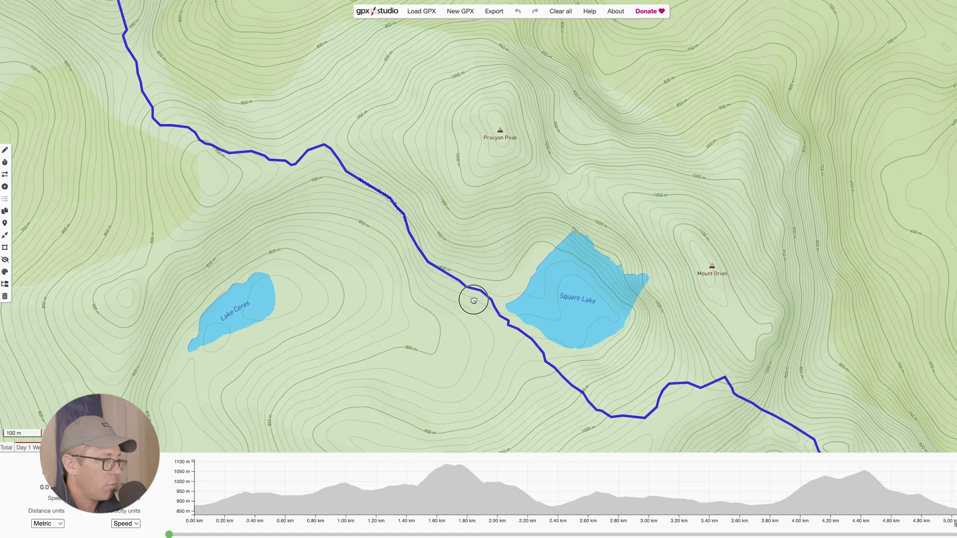
{"action": "scroll", "coordinate": [489, 329], "scroll_direction": "up", "scroll_amount": 3}
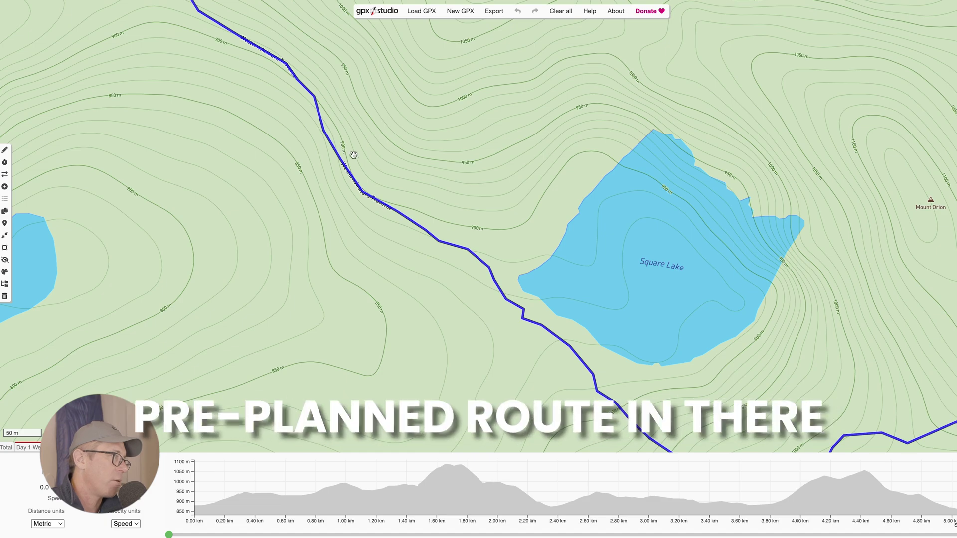
{"action": "scroll", "coordinate": [353, 155], "scroll_direction": "down", "scroll_amount": 5}
{"action": "left_click_drag", "start_coordinate": [748, 346], "coordinate": [623, 269]}
{"action": "scroll", "coordinate": [645, 343], "scroll_direction": "up", "scroll_amount": 1}
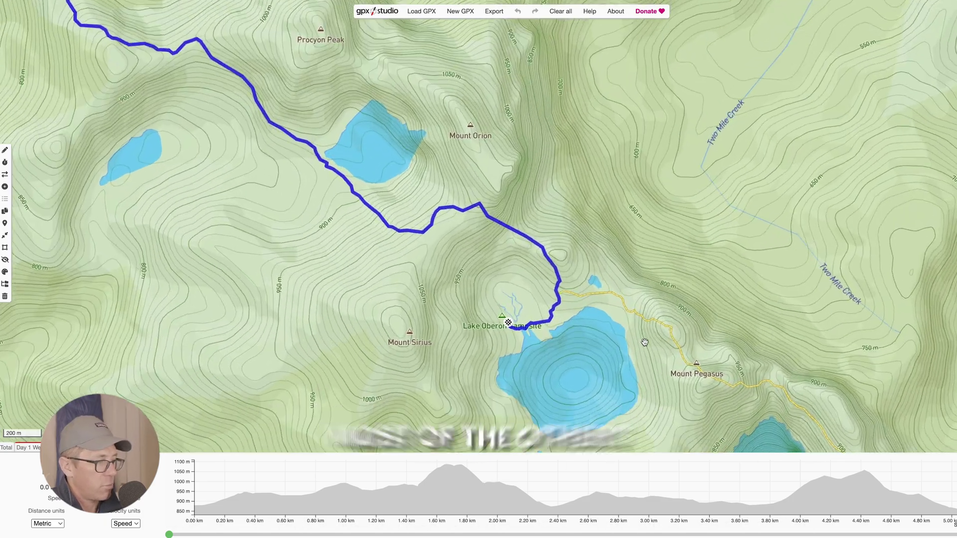
{"action": "scroll", "coordinate": [645, 343], "scroll_direction": "up", "scroll_amount": 2}
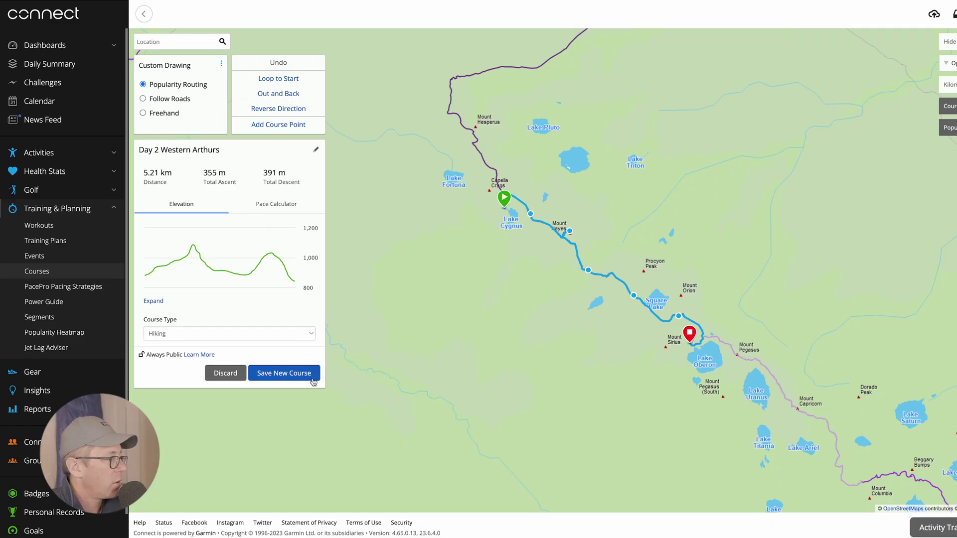
Save the imported Day 2 Western Arthurs route as a new course and return to the Courses page
{"action": "left_click", "coordinate": [316, 150]}
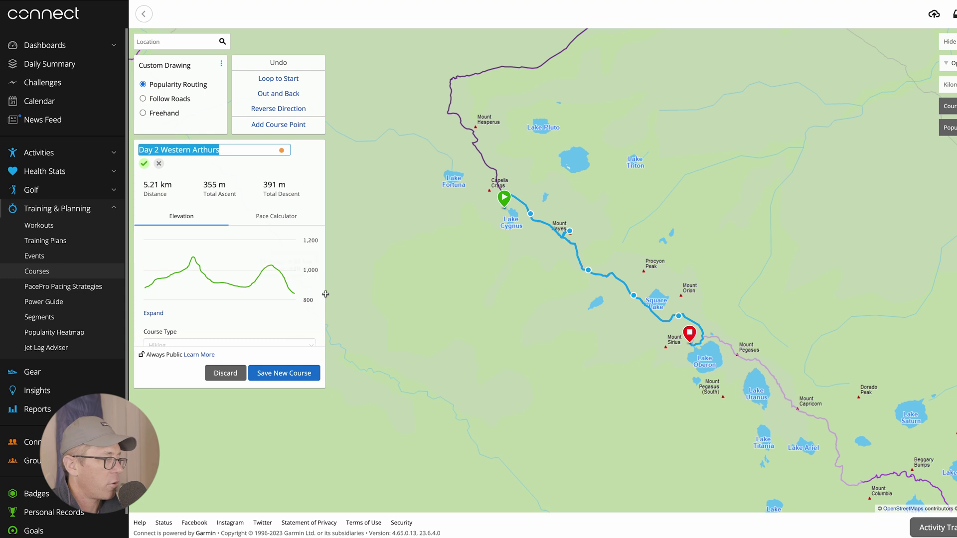
{"action": "left_click", "coordinate": [294, 372]}
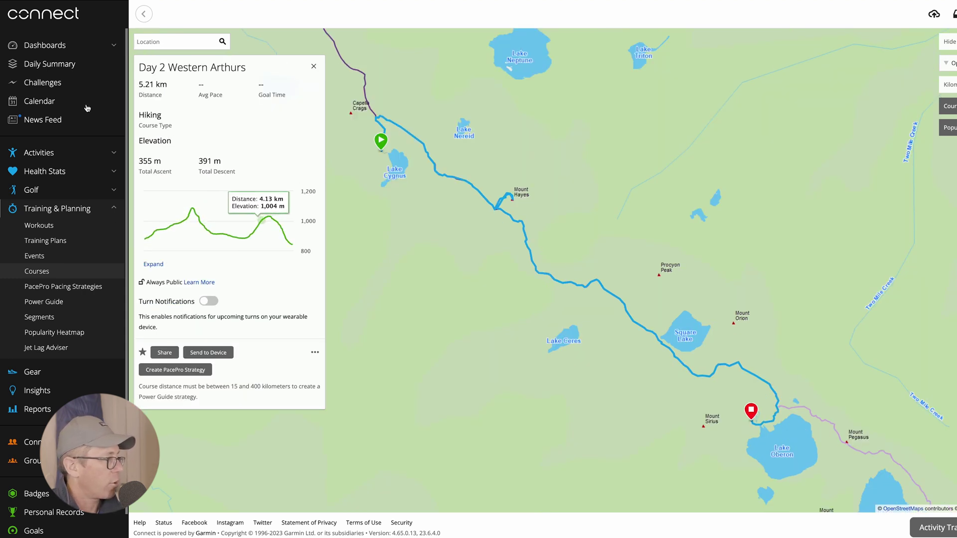
{"action": "left_click", "coordinate": [49, 273]}
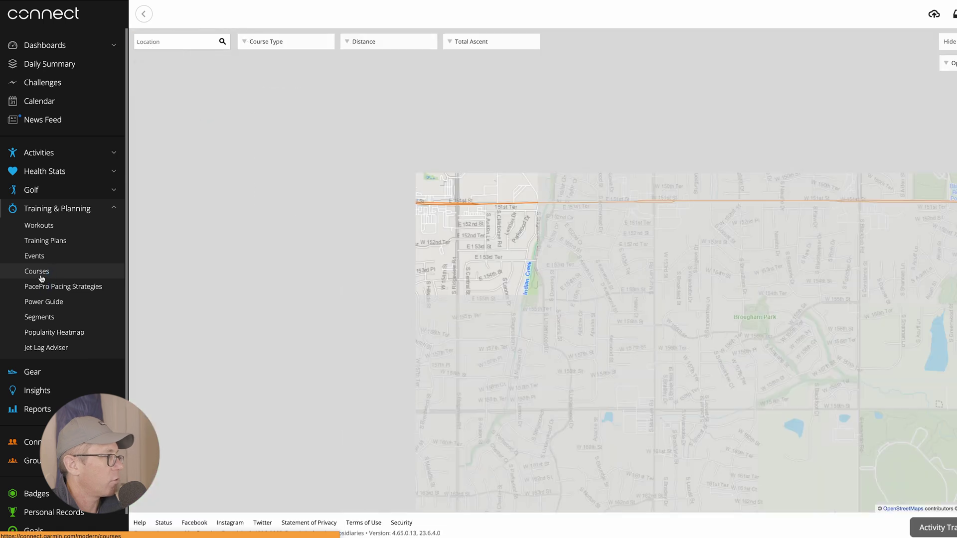
Look through the created courses and open the details of the Day 2 Western Arthurs course
{"action": "scroll", "coordinate": [246, 151], "scroll_direction": "down", "scroll_amount": 15}
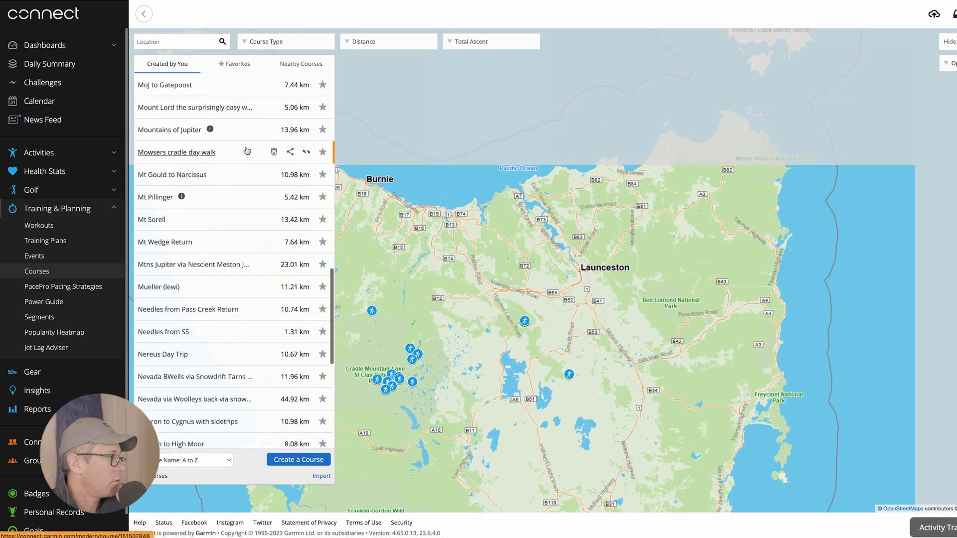
{"action": "scroll", "coordinate": [251, 249], "scroll_direction": "up", "scroll_amount": 15}
{"action": "scroll", "coordinate": [249, 254], "scroll_direction": "up", "scroll_amount": 10}
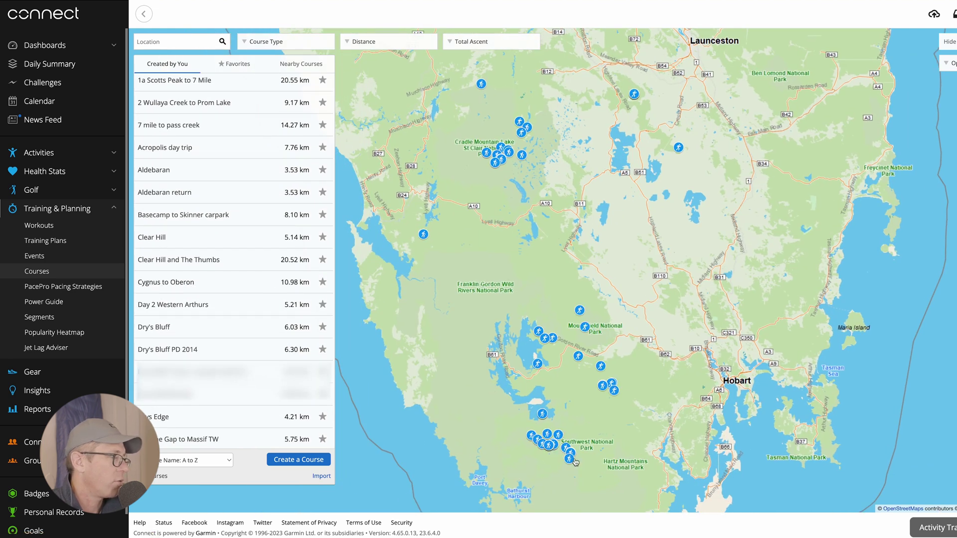
{"action": "left_click", "coordinate": [182, 305]}
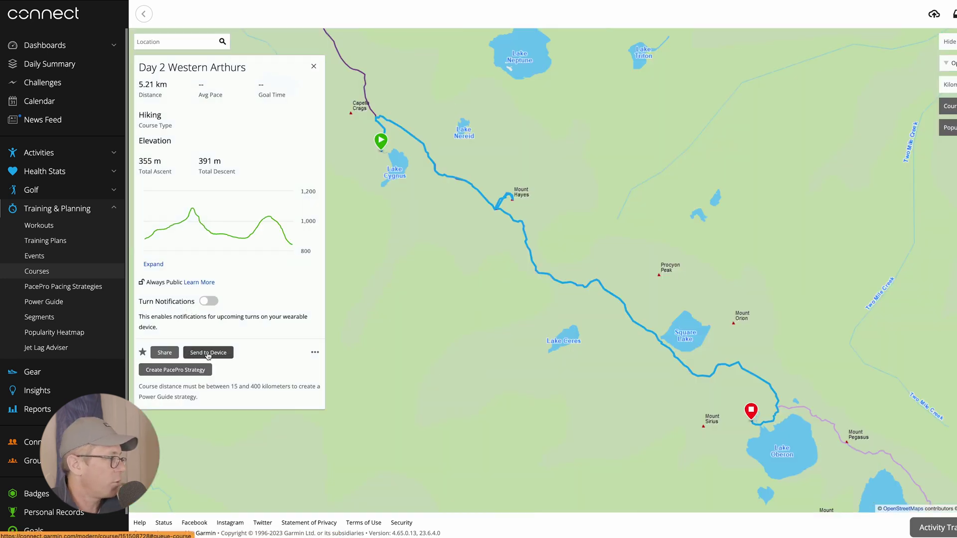
{"action": "left_click", "coordinate": [268, 299]}
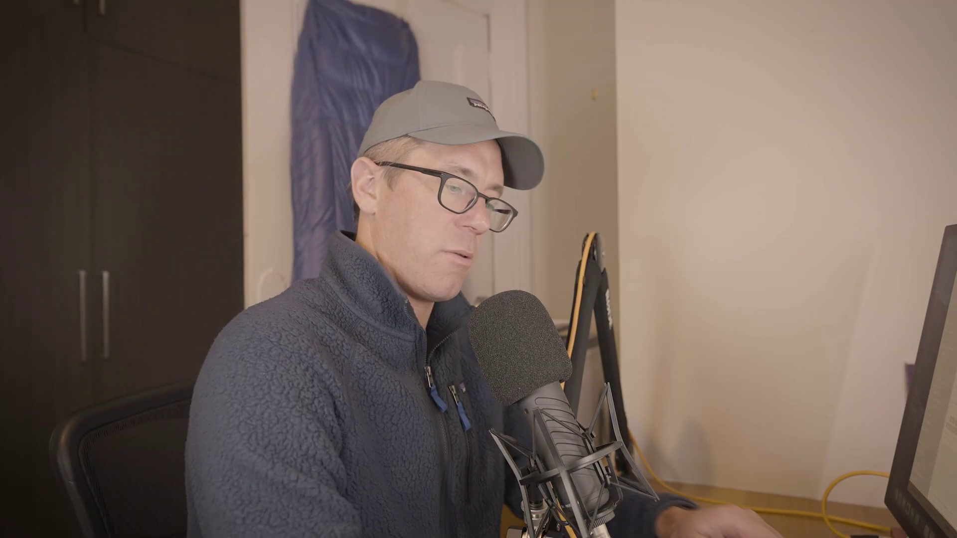
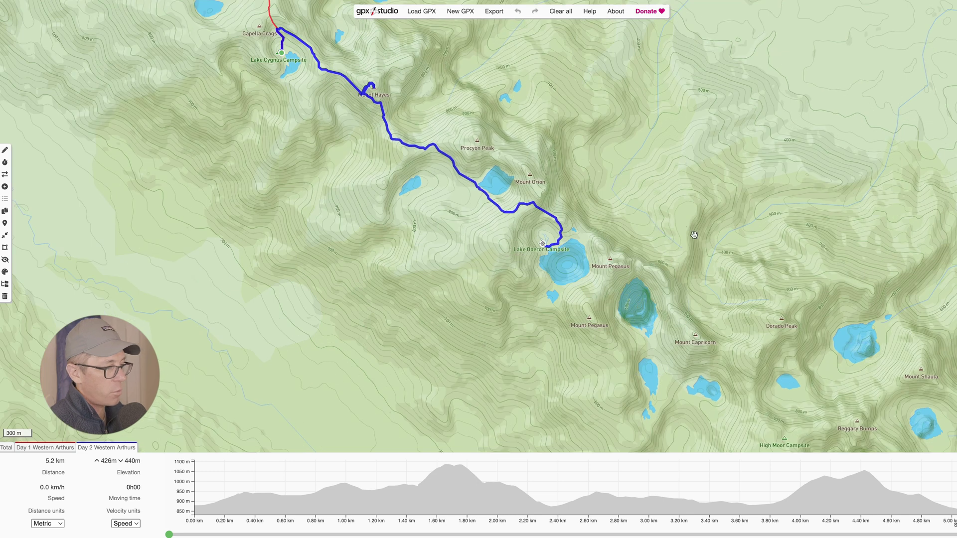
In gpx.studio, create a new track routed from Lake Oberon Campsite to High Moor Campsite, about 4.3 km long
{"action": "scroll", "coordinate": [719, 192], "scroll_direction": "down", "scroll_amount": 3}
{"action": "left_click_drag", "start_coordinate": [720, 192], "coordinate": [450, 354]}
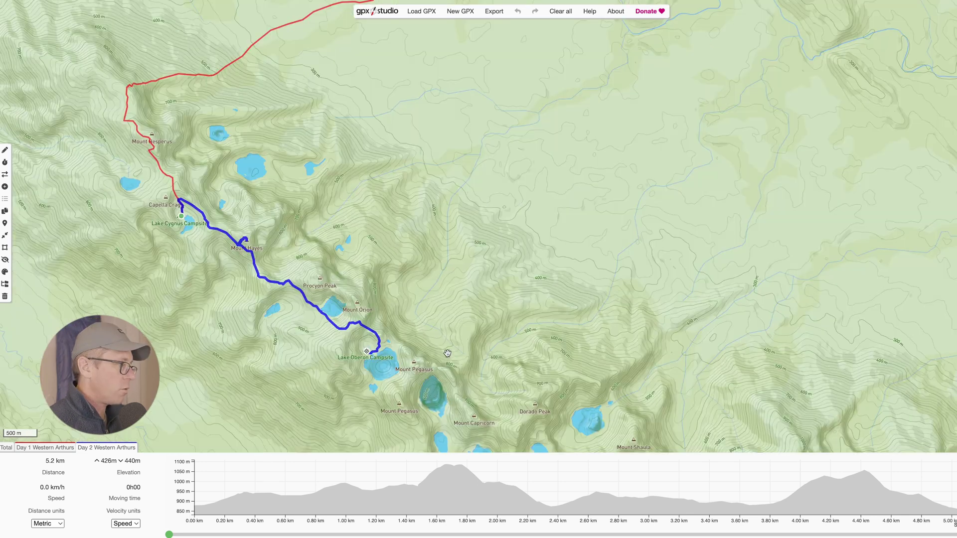
{"action": "left_click", "coordinate": [464, 10]}
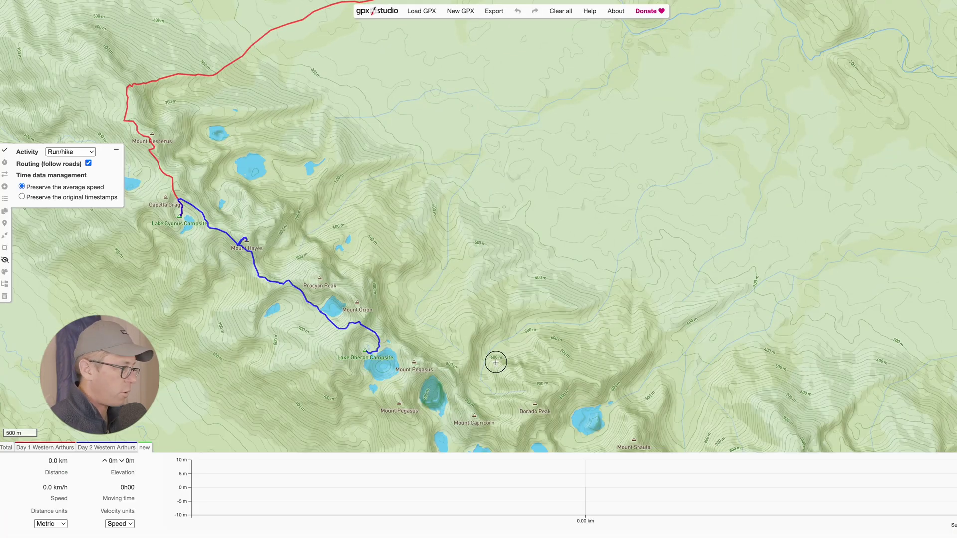
{"action": "left_click_drag", "start_coordinate": [496, 363], "coordinate": [477, 203]}
{"action": "scroll", "coordinate": [325, 225], "scroll_direction": "up", "scroll_amount": 3}
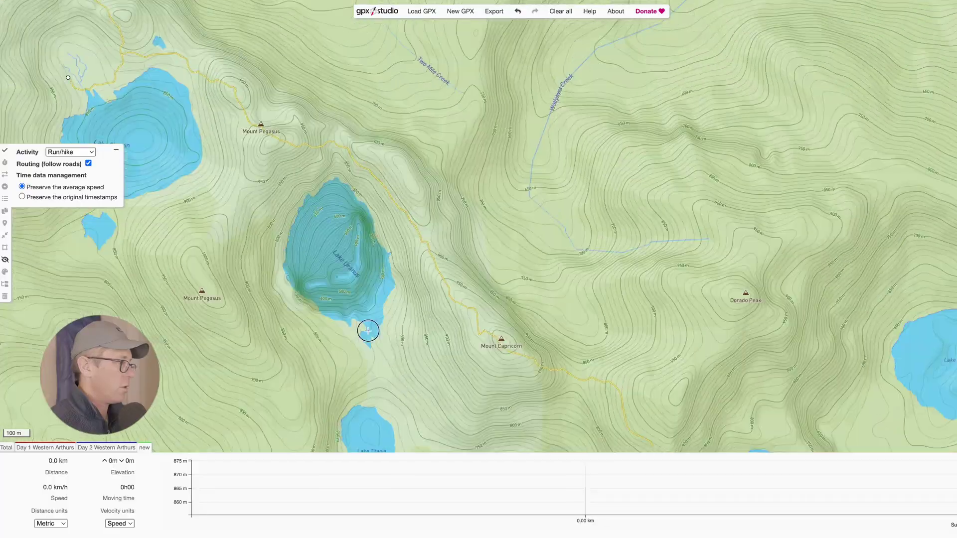
{"action": "left_click_drag", "start_coordinate": [368, 331], "coordinate": [247, 155]}
{"action": "left_click_drag", "start_coordinate": [493, 320], "coordinate": [425, 231]}
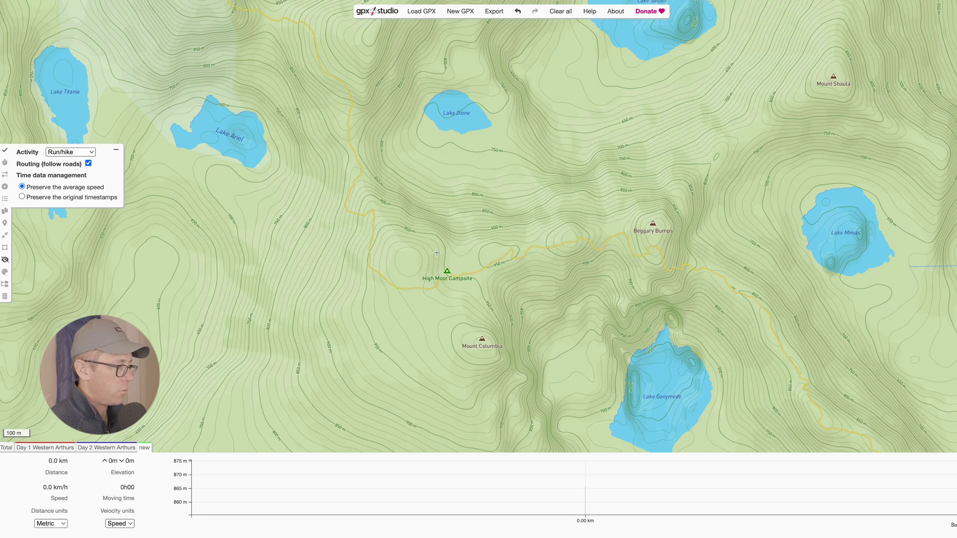
{"action": "left_click", "coordinate": [444, 282]}
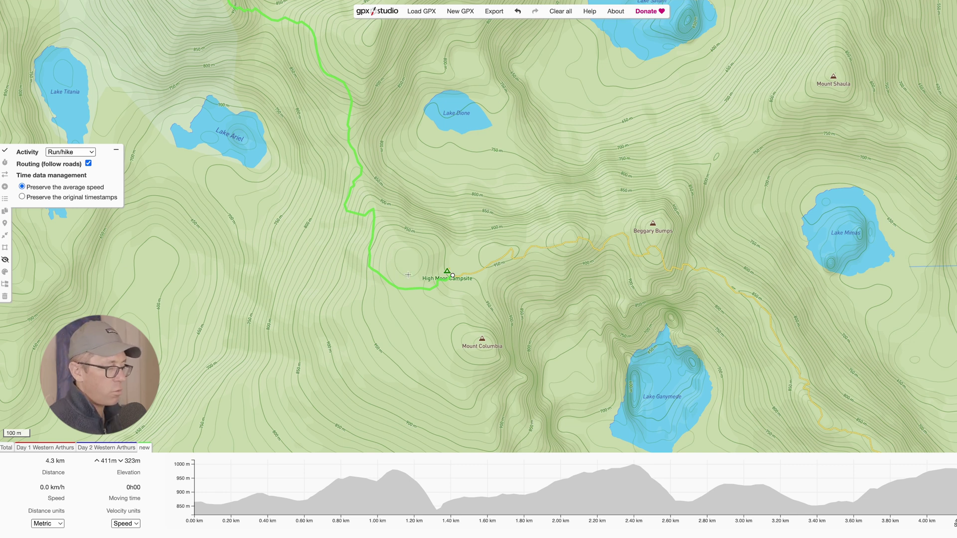
Check the new route past Mount Capricorn to High Moor Campsite and finish editing it
{"action": "scroll", "coordinate": [411, 272], "scroll_direction": "down", "scroll_amount": 3}
{"action": "left_click_drag", "start_coordinate": [252, 85], "coordinate": [484, 293]}
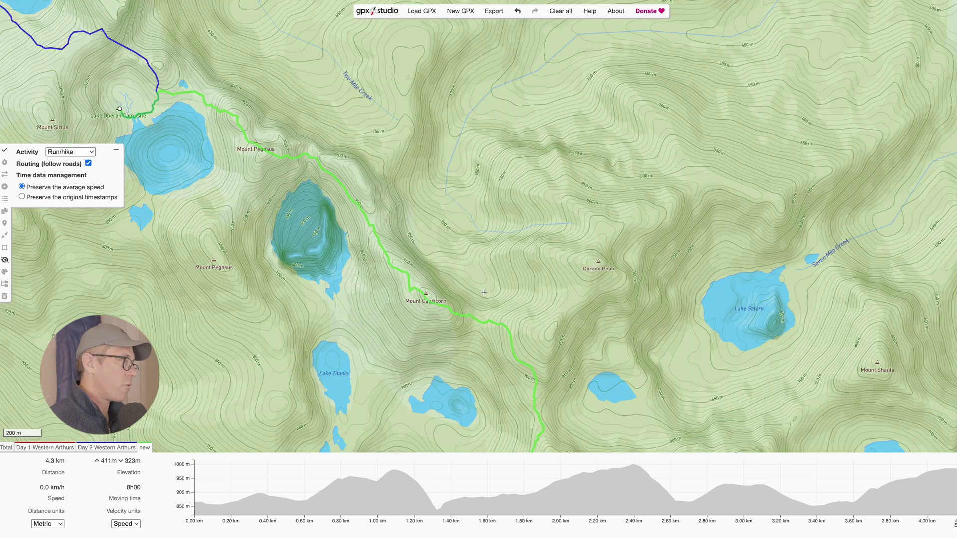
{"action": "left_click_drag", "start_coordinate": [644, 419], "coordinate": [500, 329]}
{"action": "left_click_drag", "start_coordinate": [562, 387], "coordinate": [463, 319]}
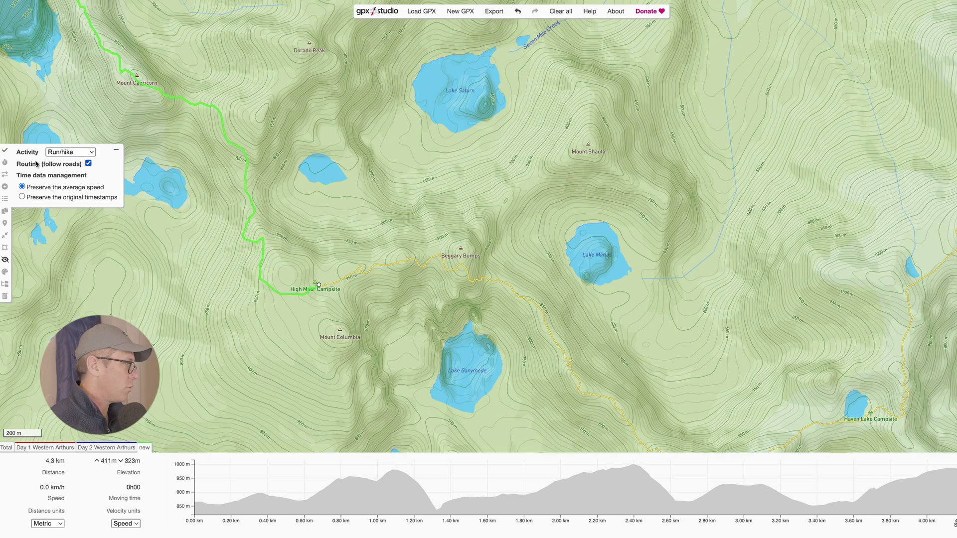
{"action": "left_click", "coordinate": [6, 152]}
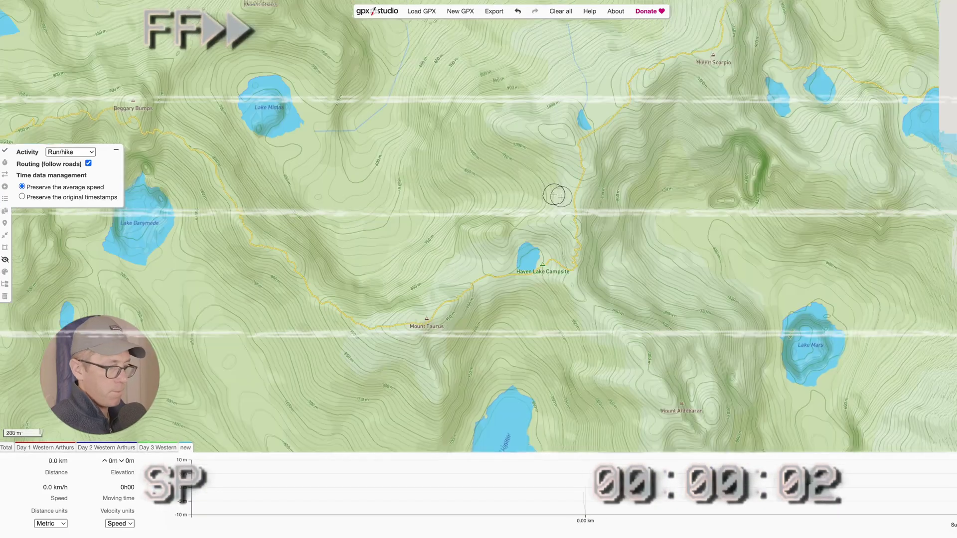
Route the new track from High Moor to Haven Lake Campsite, about 4.2 km, and name it "Day 4 Western arthur"
{"action": "left_click", "coordinate": [571, 270]}
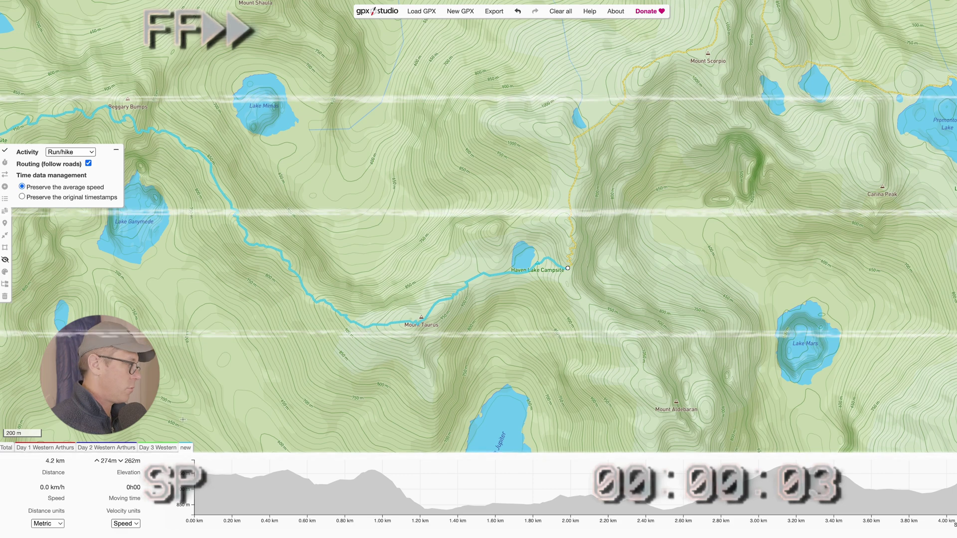
{"action": "double_click", "coordinate": [185, 447]}
{"action": "type", "text": "Day"}
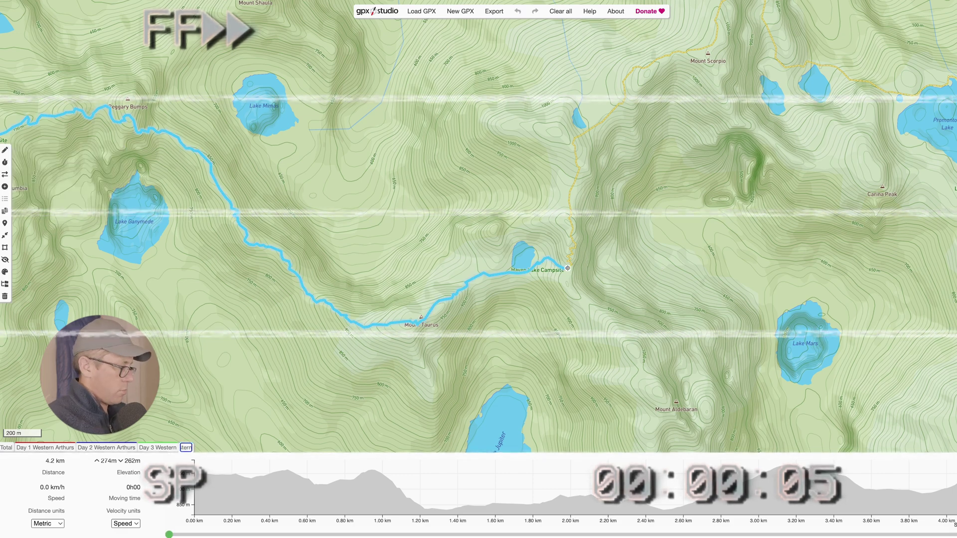
{"action": "key", "text": "Return"}
Create a new track from Haven Lake out along the Moraine K Track to the Day 1 trailhead, about 27.5 km long
{"action": "scroll", "coordinate": [567, 268], "scroll_direction": "up", "scroll_amount": 10}
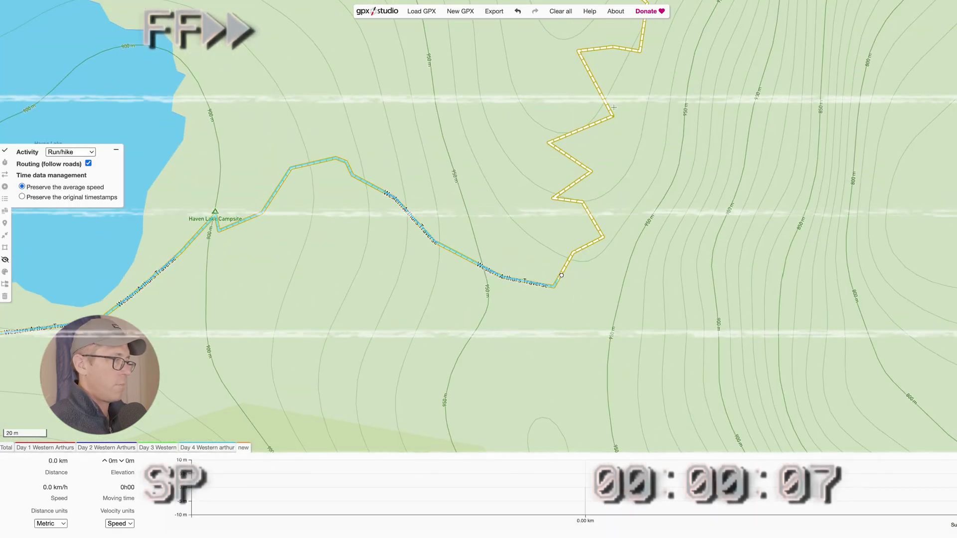
{"action": "scroll", "coordinate": [614, 107], "scroll_direction": "down", "scroll_amount": 8}
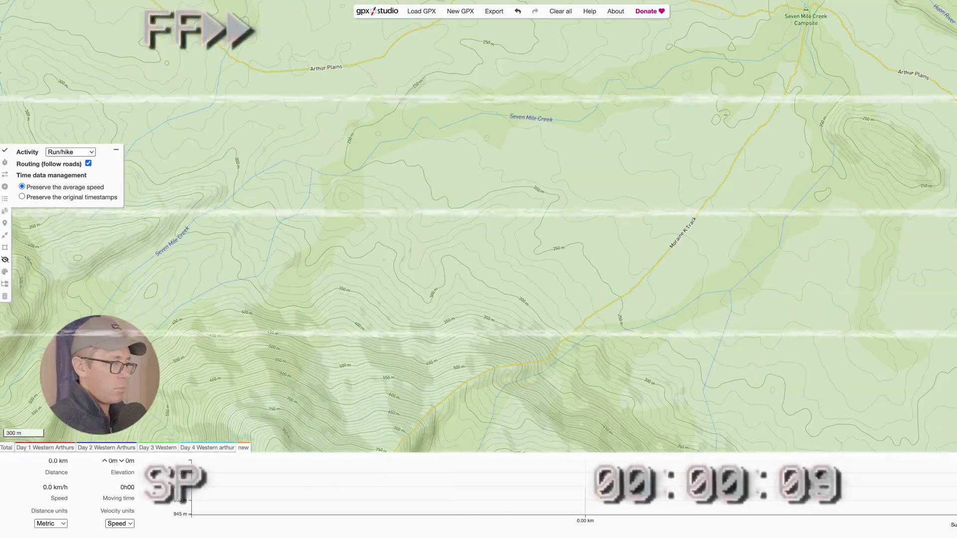
{"action": "left_click", "coordinate": [45, 448]}
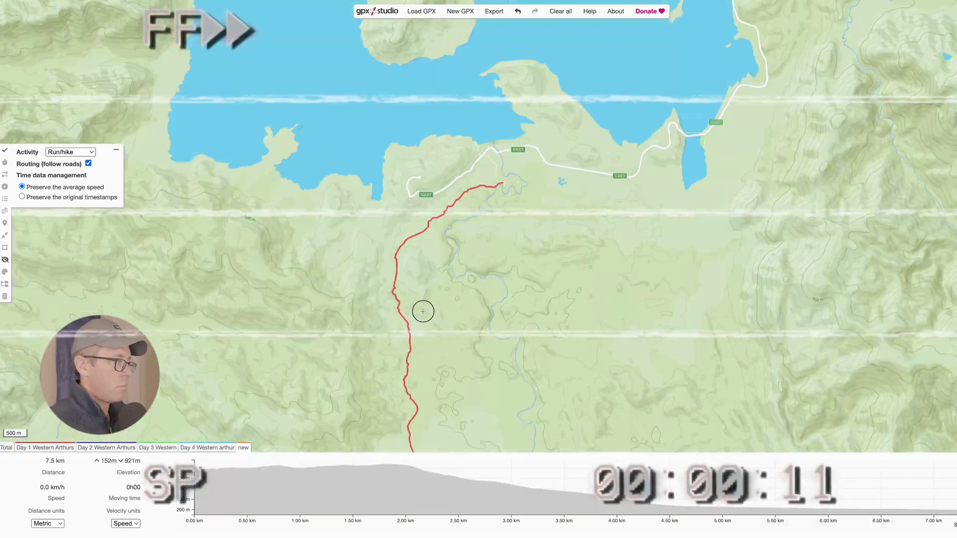
{"action": "scroll", "coordinate": [422, 312], "scroll_direction": "down", "scroll_amount": 6}
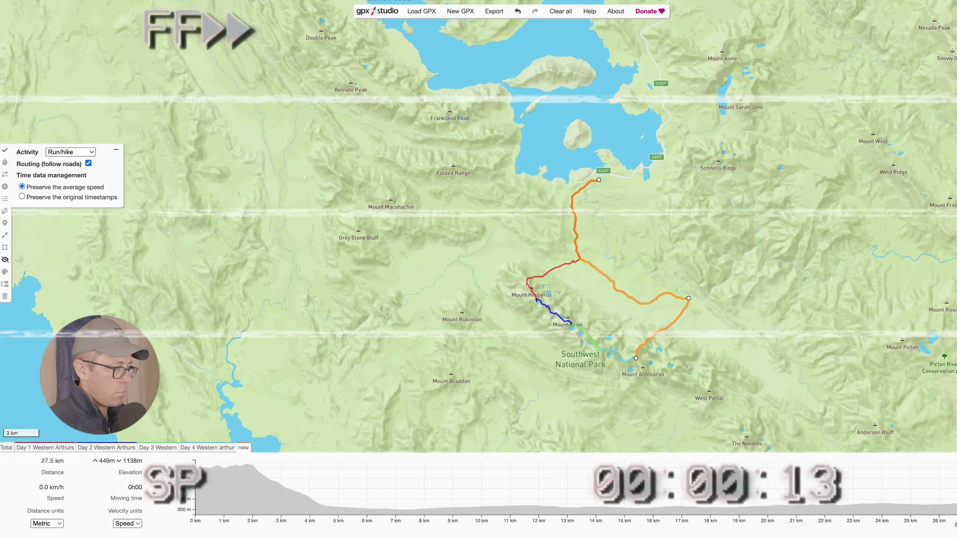
Name the new exit track "day 5 western arthurs" and check where it meets the Day 1 track at Junction Creek
{"action": "left_click", "coordinate": [243, 448]}
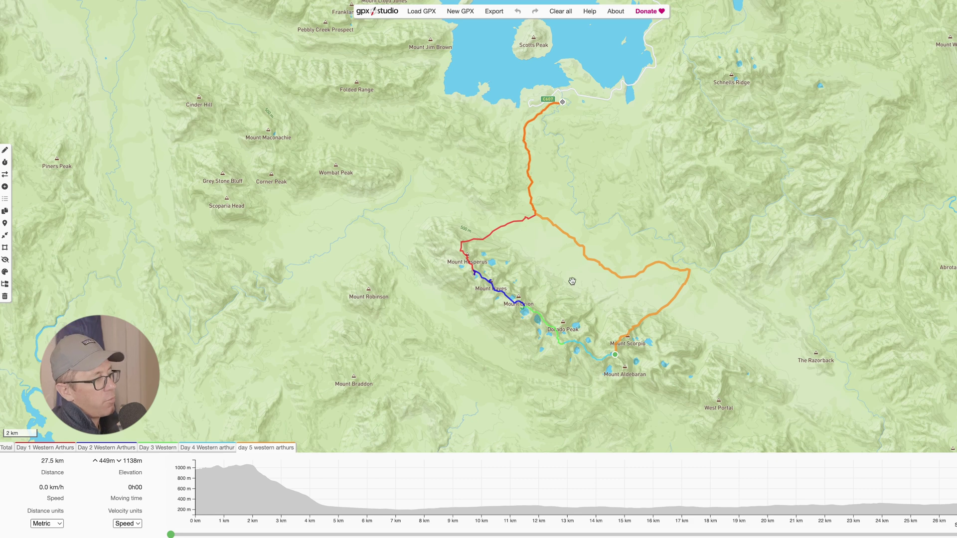
{"action": "scroll", "coordinate": [688, 338], "scroll_direction": "up", "scroll_amount": 3}
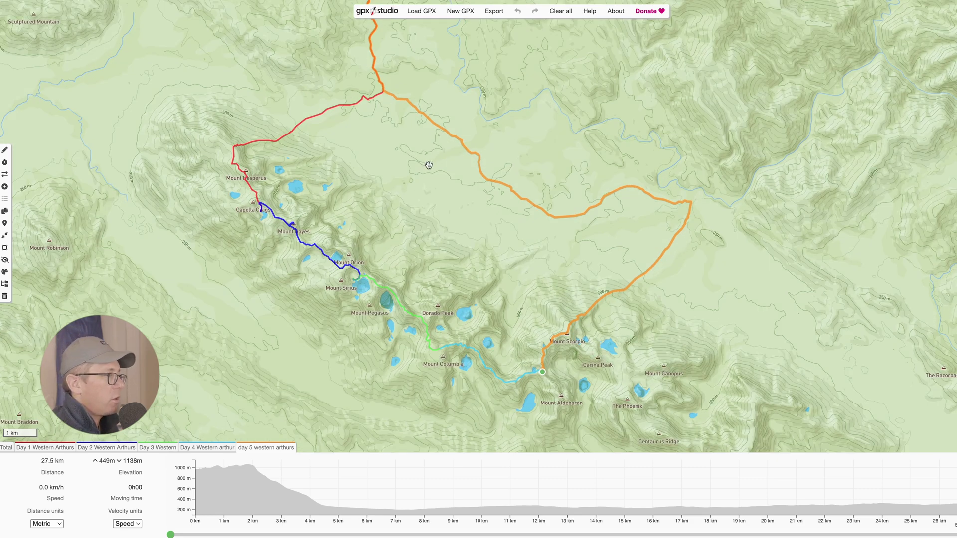
{"action": "left_click_drag", "start_coordinate": [429, 166], "coordinate": [393, 205]}
{"action": "scroll", "coordinate": [345, 83], "scroll_direction": "up", "scroll_amount": 4}
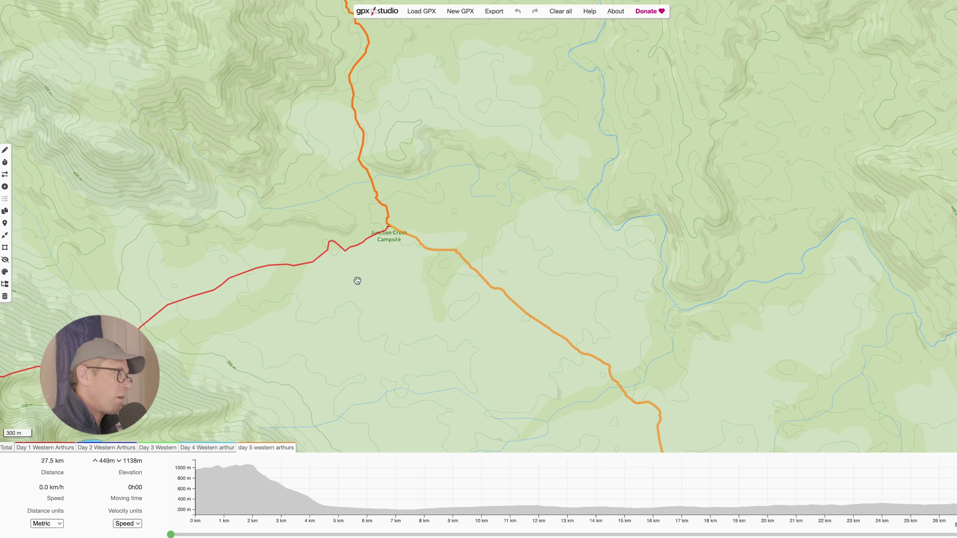
Look over the five daily tracks on the map and download them as GPX files
{"action": "scroll", "coordinate": [357, 280], "scroll_direction": "down", "scroll_amount": 3}
{"action": "left_click_drag", "start_coordinate": [335, 274], "coordinate": [284, 158]}
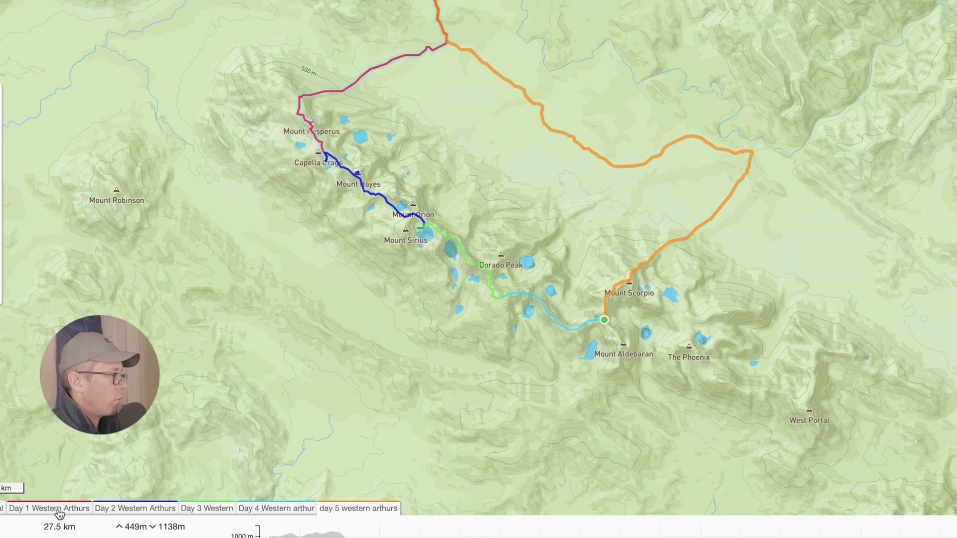
{"action": "left_click_drag", "start_coordinate": [282, 263], "coordinate": [314, 294]}
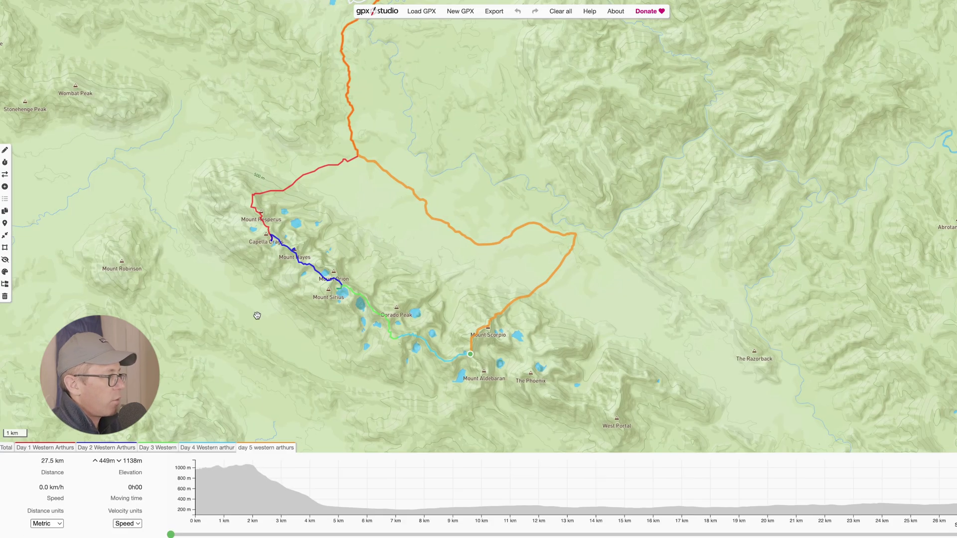
{"action": "scroll", "coordinate": [572, 262], "scroll_direction": "up", "scroll_amount": 2}
{"action": "scroll", "coordinate": [576, 262], "scroll_direction": "down", "scroll_amount": 2}
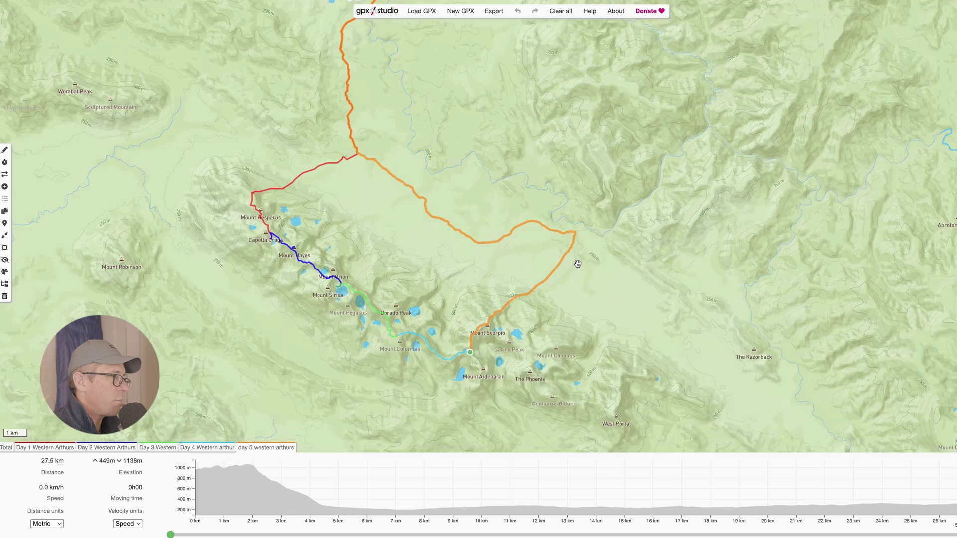
{"action": "left_click", "coordinate": [494, 11]}
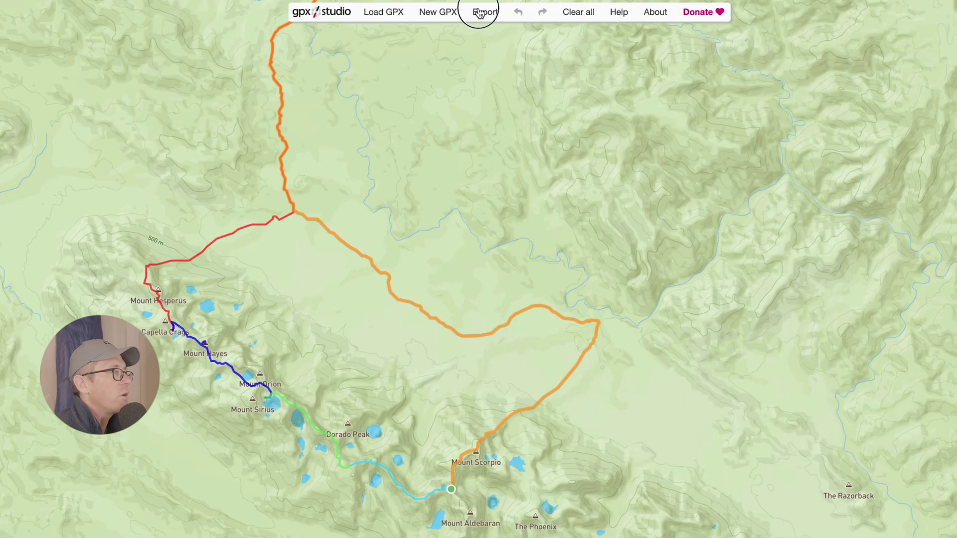
{"action": "left_click", "coordinate": [473, 310]}
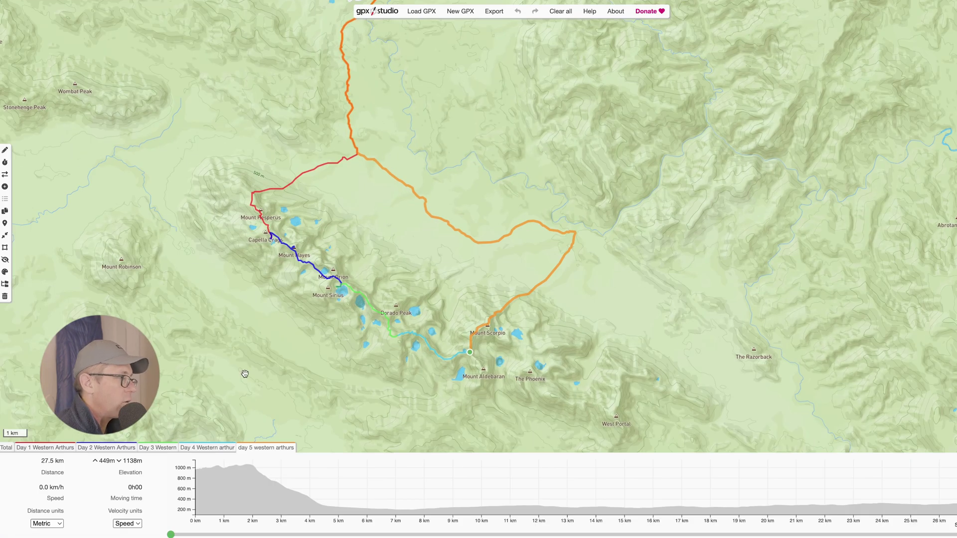
Merge the Day 2 and Day 3 tracks into the Day 1 Western Arthurs track as track points
{"action": "left_click", "coordinate": [49, 448]}
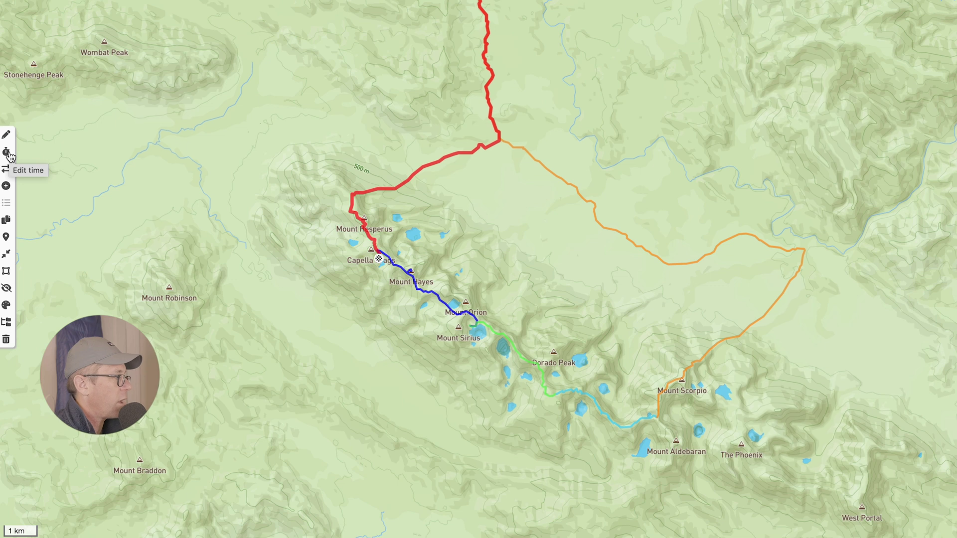
{"action": "left_click", "coordinate": [6, 187]}
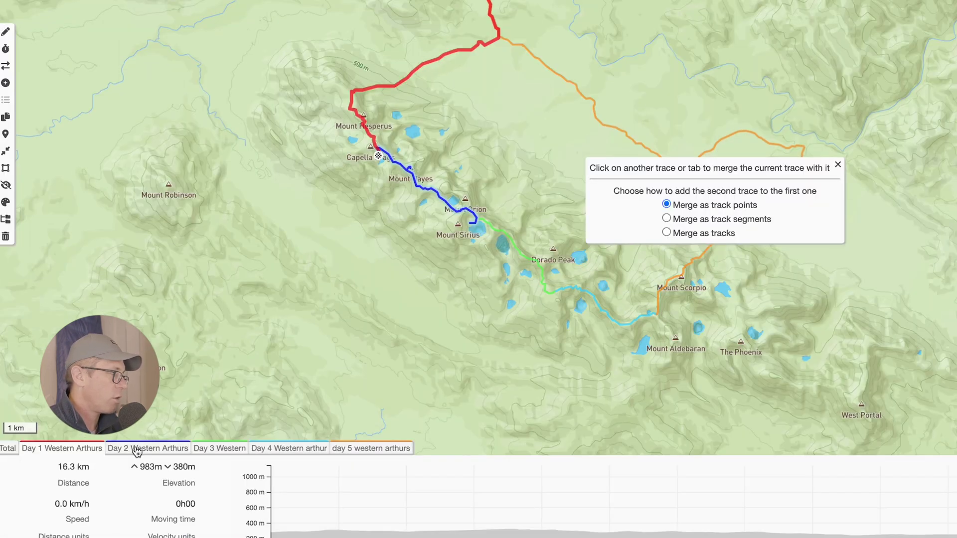
{"action": "left_click", "coordinate": [137, 451]}
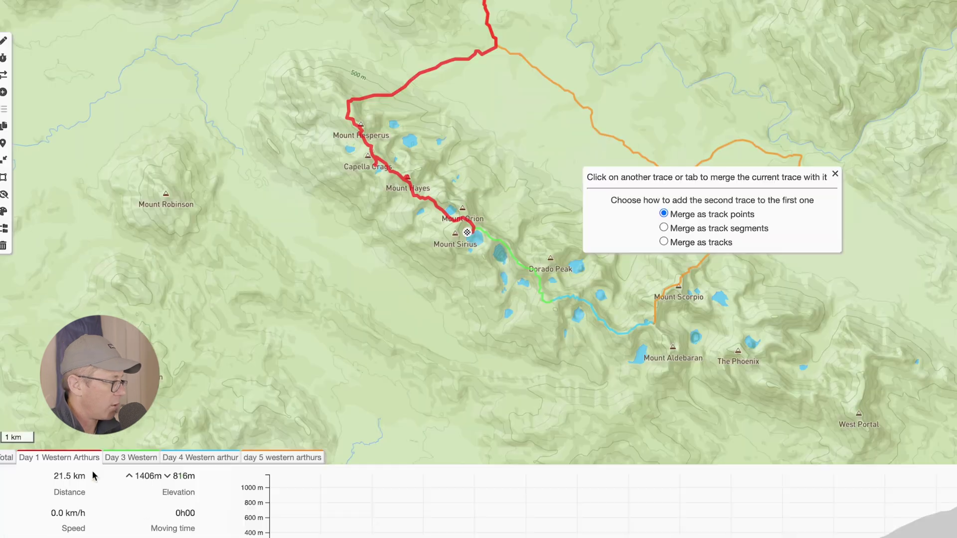
{"action": "left_click", "coordinate": [143, 456]}
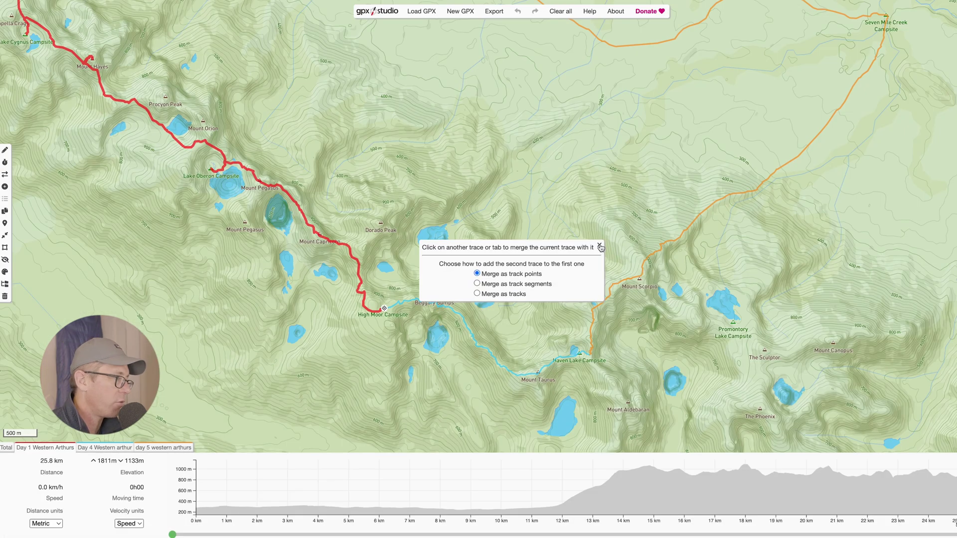
{"action": "left_click", "coordinate": [600, 246]}
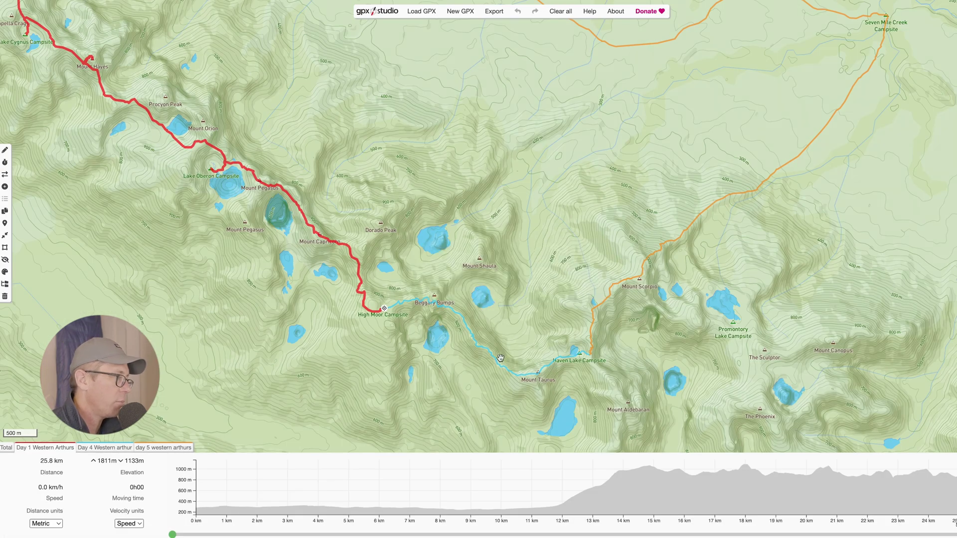
Reverse the direction of the Day 4 track so it starts at Haven Lake Campsite
{"action": "left_click", "coordinate": [101, 449]}
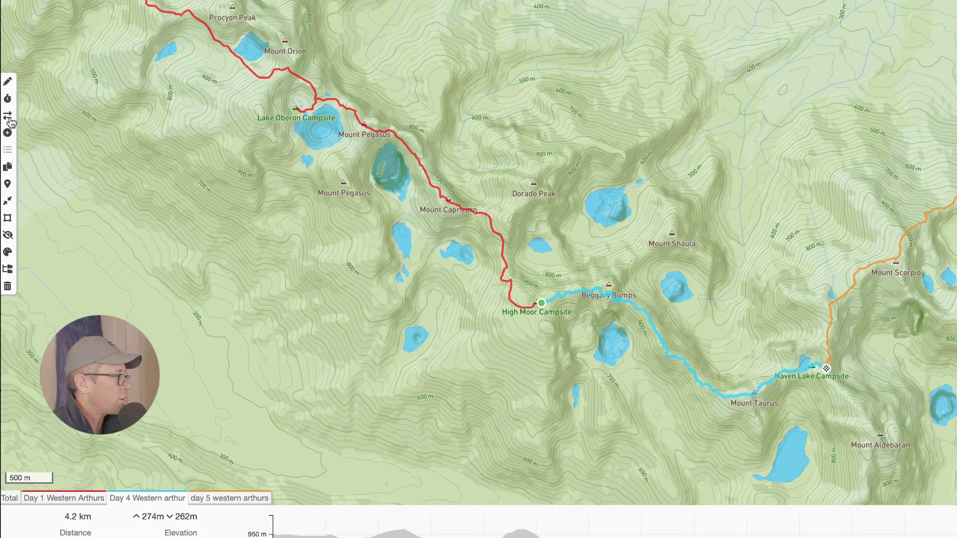
{"action": "left_click", "coordinate": [9, 121]}
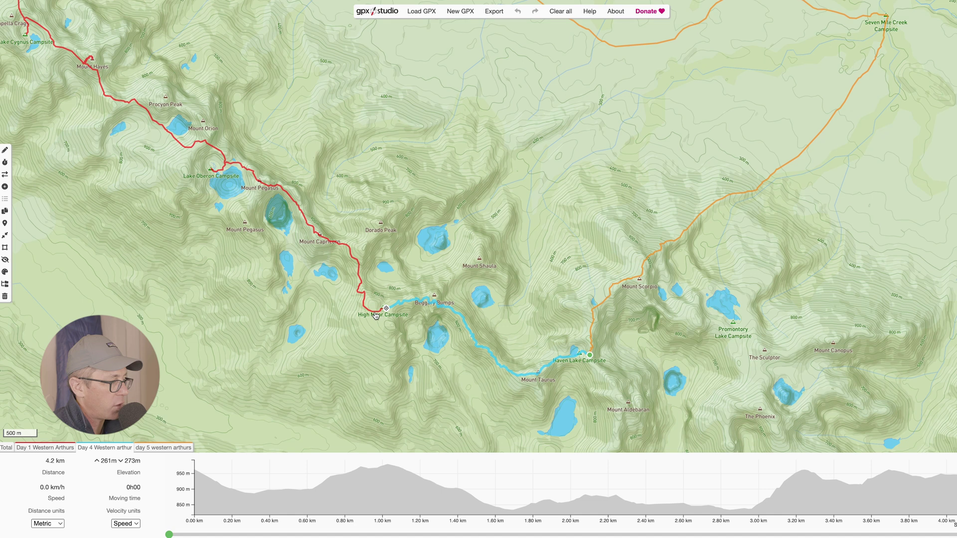
{"action": "left_click", "coordinate": [60, 449]}
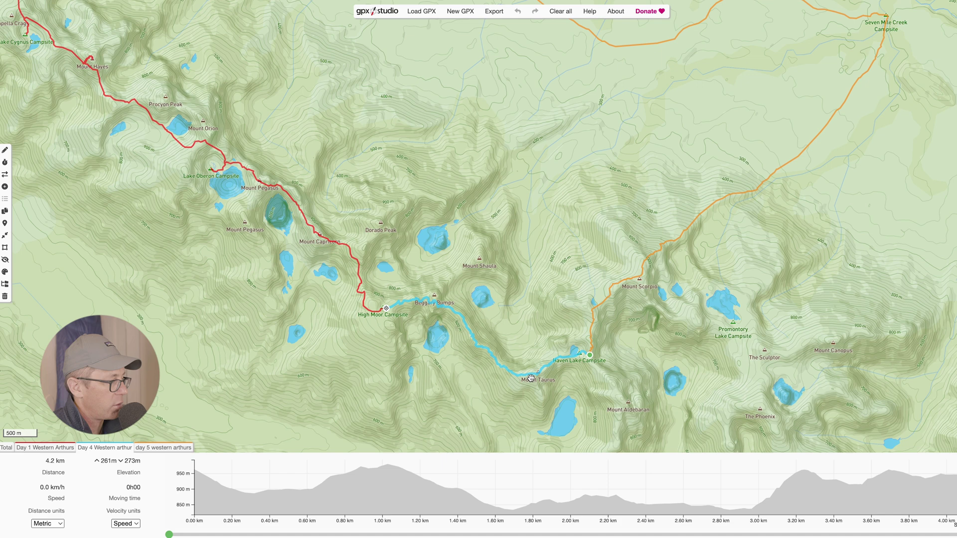
Reverse the Day 4 track back so it starts at High Moor Campsite
{"action": "scroll", "coordinate": [209, 198], "scroll_direction": "down", "scroll_amount": 5}
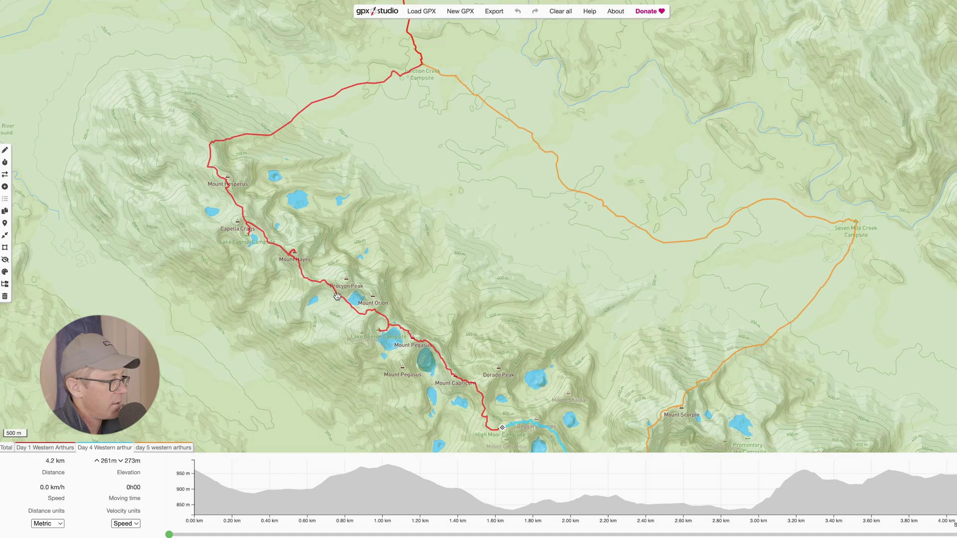
{"action": "scroll", "coordinate": [348, 242], "scroll_direction": "up", "scroll_amount": 3}
{"action": "scroll", "coordinate": [385, 322], "scroll_direction": "up", "scroll_amount": 5}
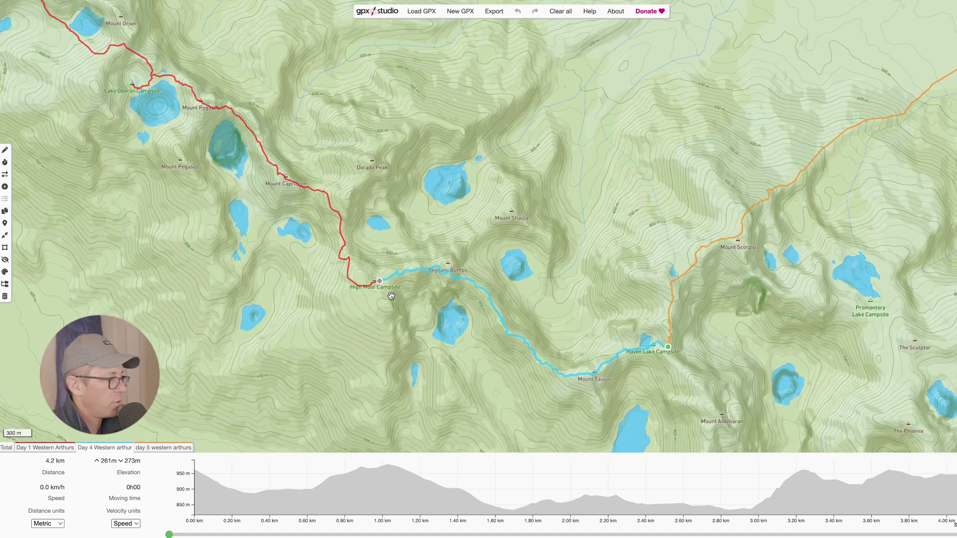
{"action": "scroll", "coordinate": [390, 296], "scroll_direction": "up", "scroll_amount": 2}
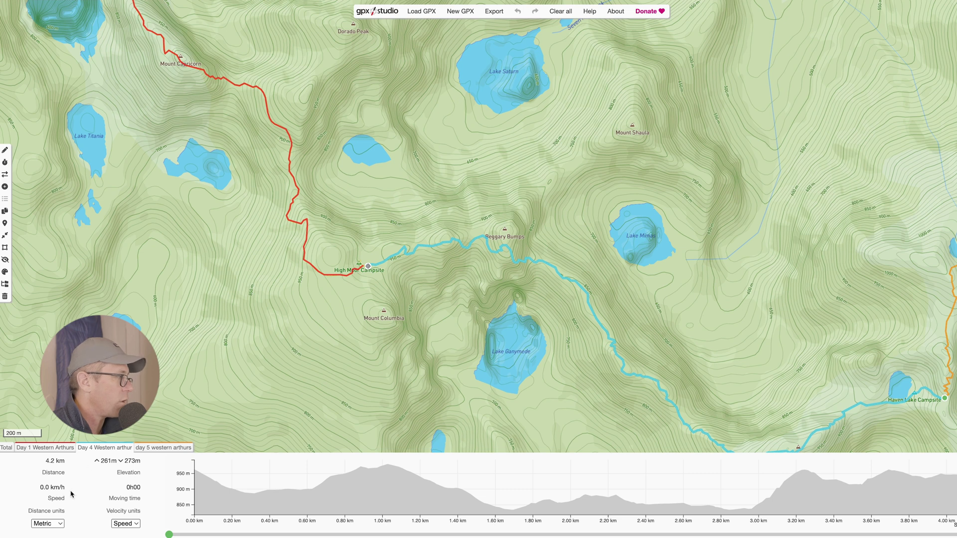
{"action": "left_click", "coordinate": [5, 175]}
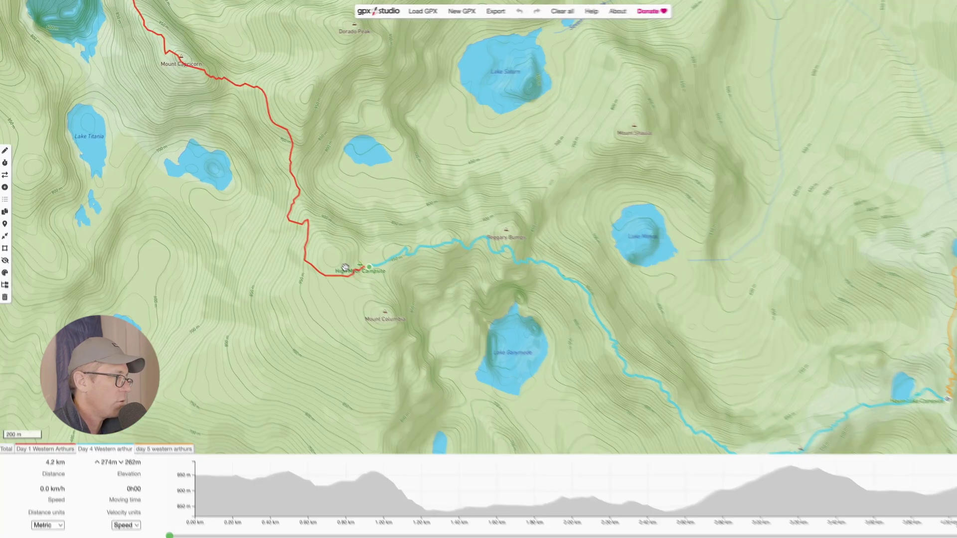
Merge the Day 4 and day 5 tracks into the Day 1 track as track points to form the complete loop
{"action": "left_click", "coordinate": [369, 269]}
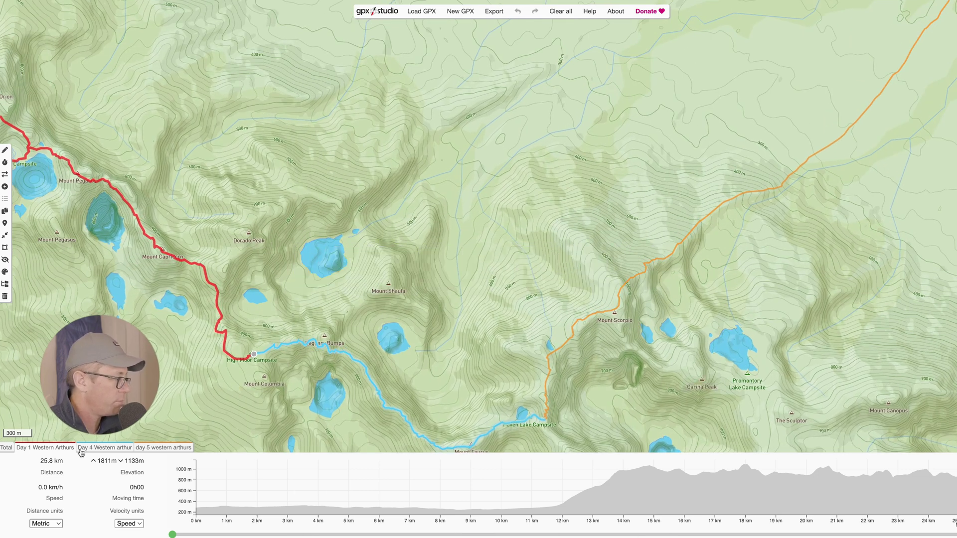
{"action": "left_click", "coordinate": [5, 187]}
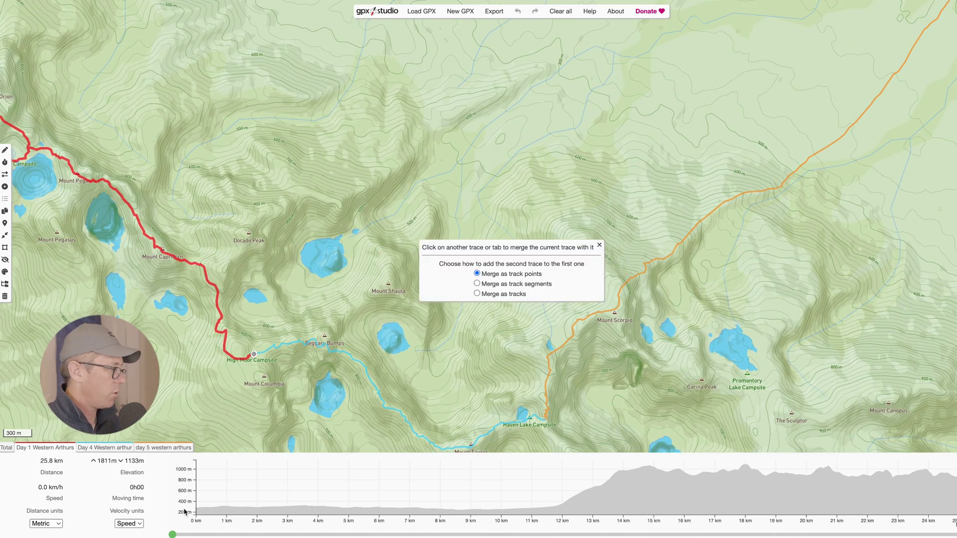
{"action": "left_click", "coordinate": [108, 448]}
{"action": "left_click_drag", "start_coordinate": [421, 390], "coordinate": [355, 288]}
{"action": "scroll", "coordinate": [355, 288], "scroll_direction": "down", "scroll_amount": 5}
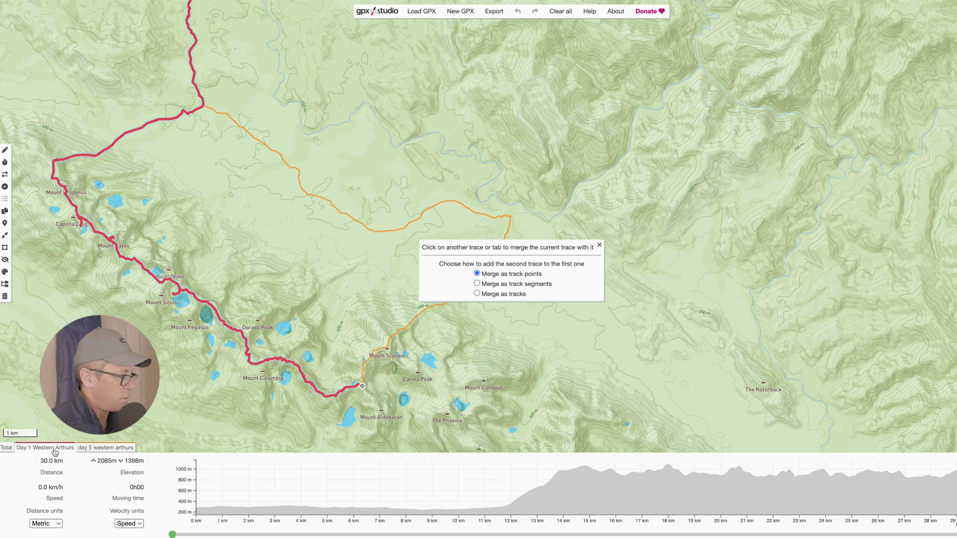
{"action": "left_click", "coordinate": [107, 448]}
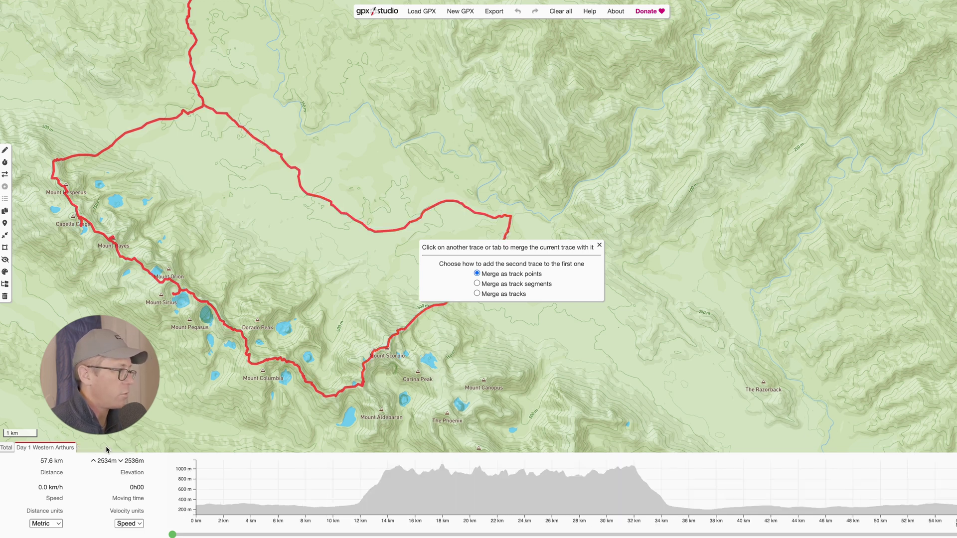
Check the merged loop on the map and download it as a GPX file under its Day 1 Western Arthurs name
{"action": "scroll", "coordinate": [247, 346], "scroll_direction": "down", "scroll_amount": 5}
{"action": "left_click_drag", "start_coordinate": [308, 264], "coordinate": [249, 335]}
{"action": "scroll", "coordinate": [241, 245], "scroll_direction": "up", "scroll_amount": 3}
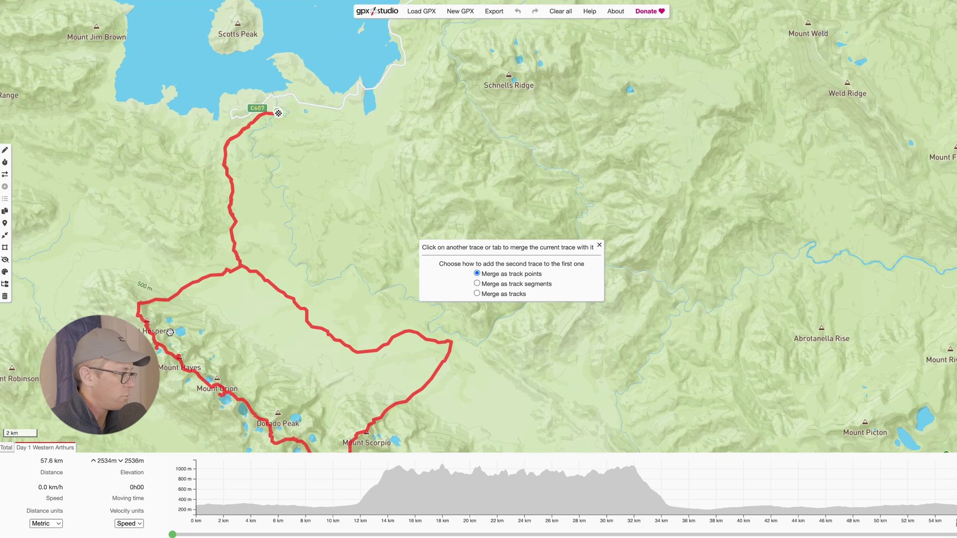
{"action": "left_click_drag", "start_coordinate": [242, 245], "coordinate": [290, 259]}
{"action": "scroll", "coordinate": [291, 258], "scroll_direction": "down", "scroll_amount": 3}
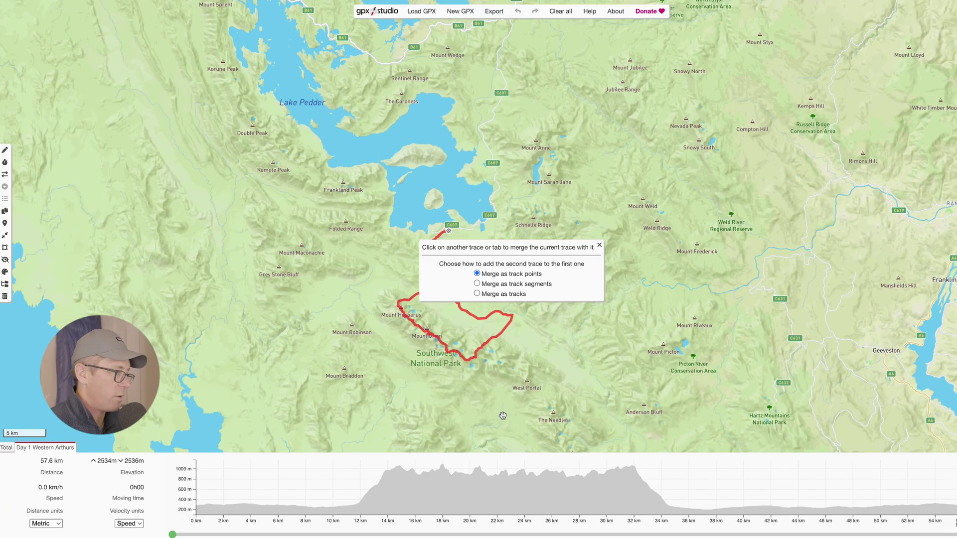
{"action": "scroll", "coordinate": [503, 415], "scroll_direction": "up", "scroll_amount": 5}
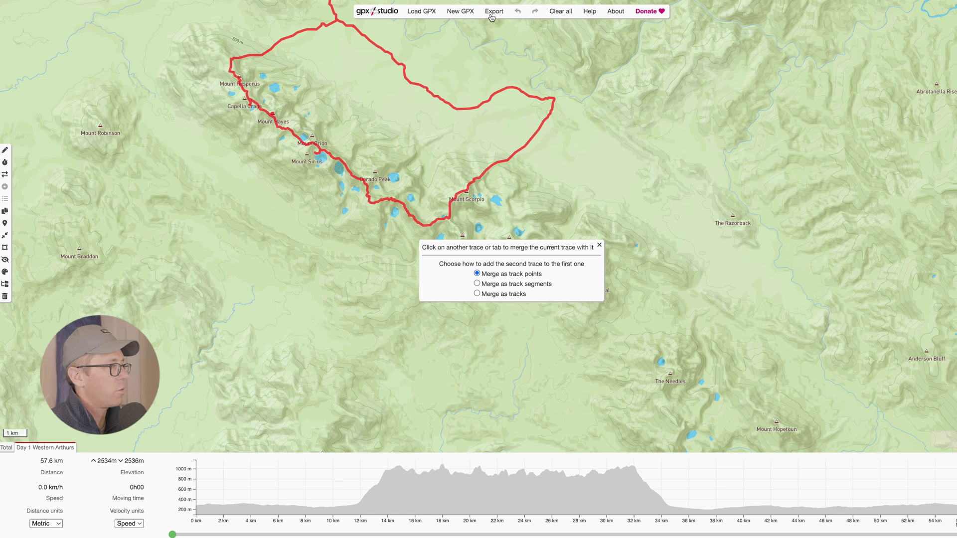
{"action": "left_click", "coordinate": [495, 13]}
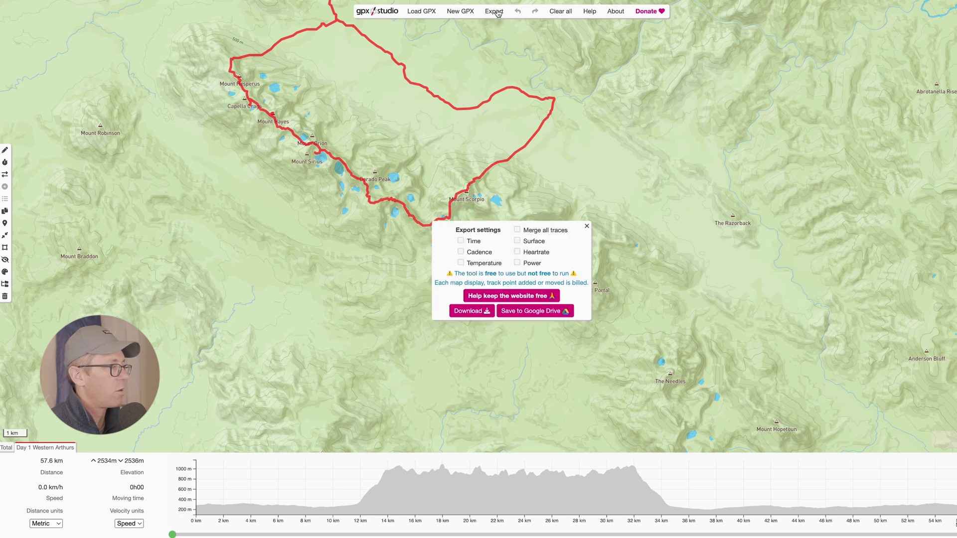
{"action": "left_click", "coordinate": [479, 310]}
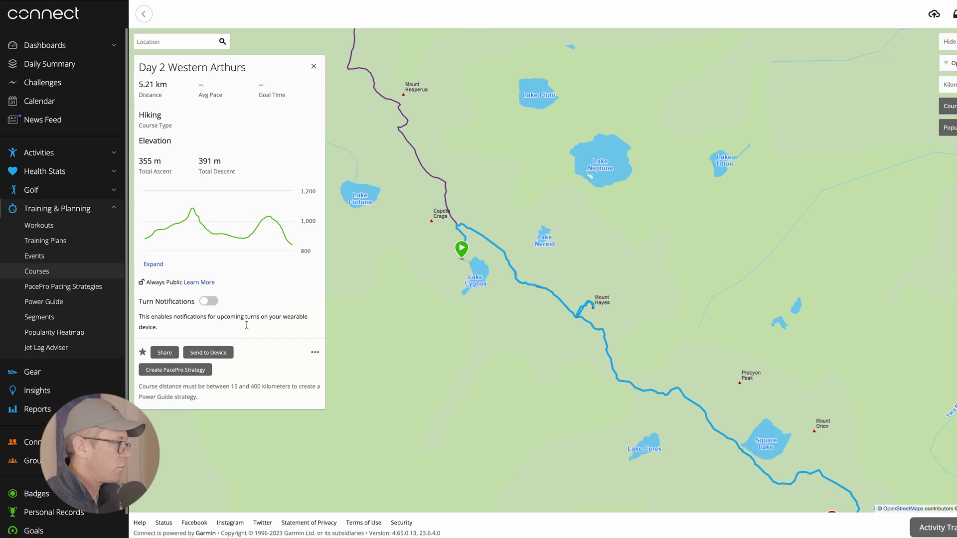
Switch to Garmin Connect, close the Day 2 Western Arthurs course and start a course import from the course list
{"action": "left_click", "coordinate": [314, 67]}
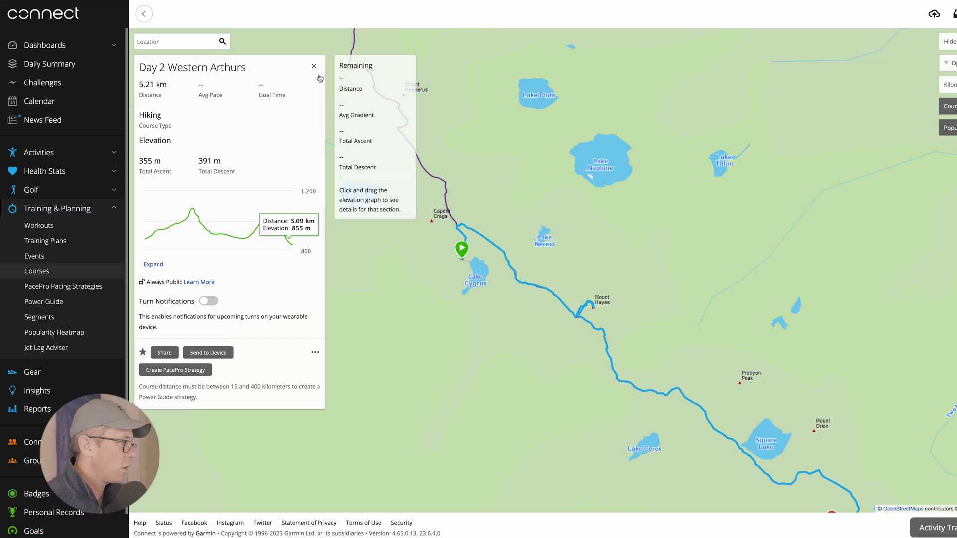
{"action": "left_click", "coordinate": [37, 271]}
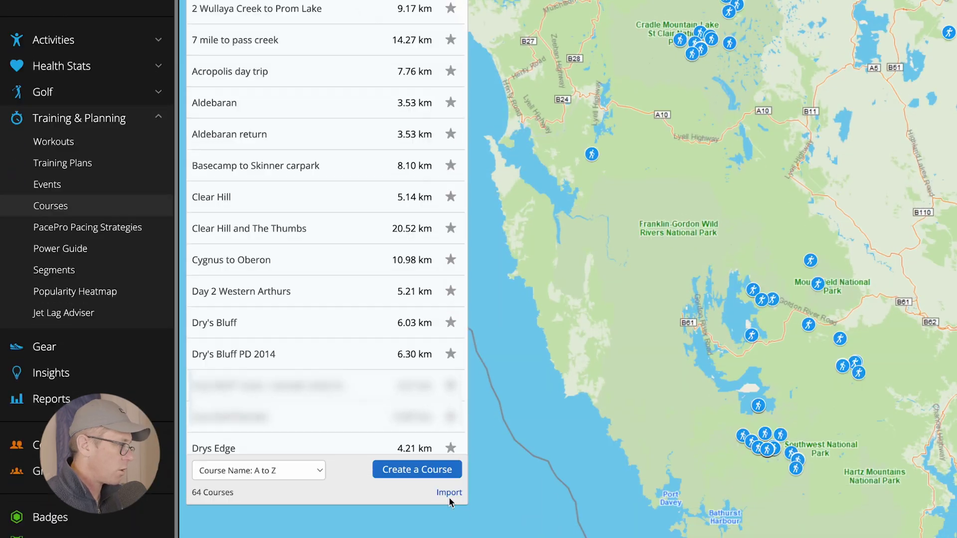
{"action": "left_click", "coordinate": [449, 495]}
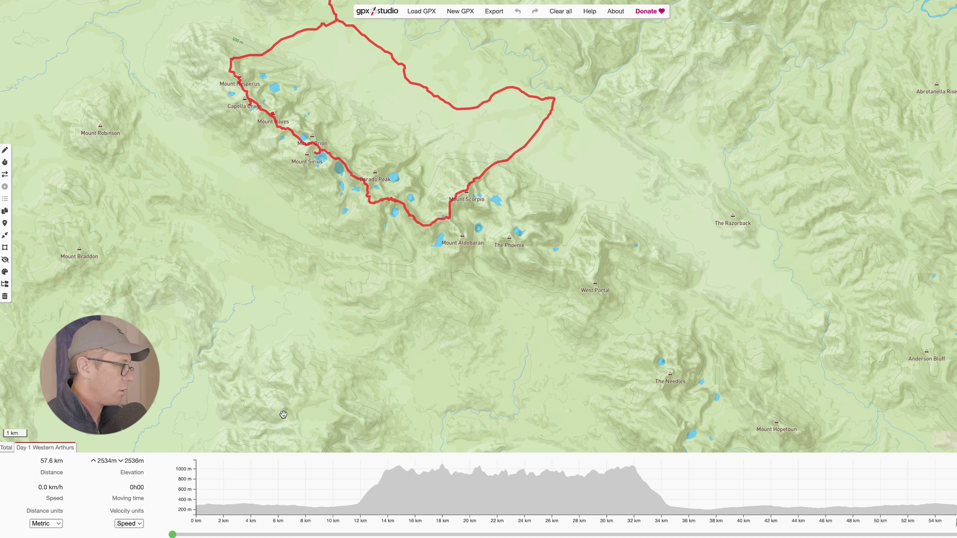
Back in gpx.studio, rename the merged Day 1 track to "full loop western arthurs"
{"action": "double_click", "coordinate": [45, 447]}
{"action": "type", "text": "full loop western arthurs"}
{"action": "key", "text": "Return"}
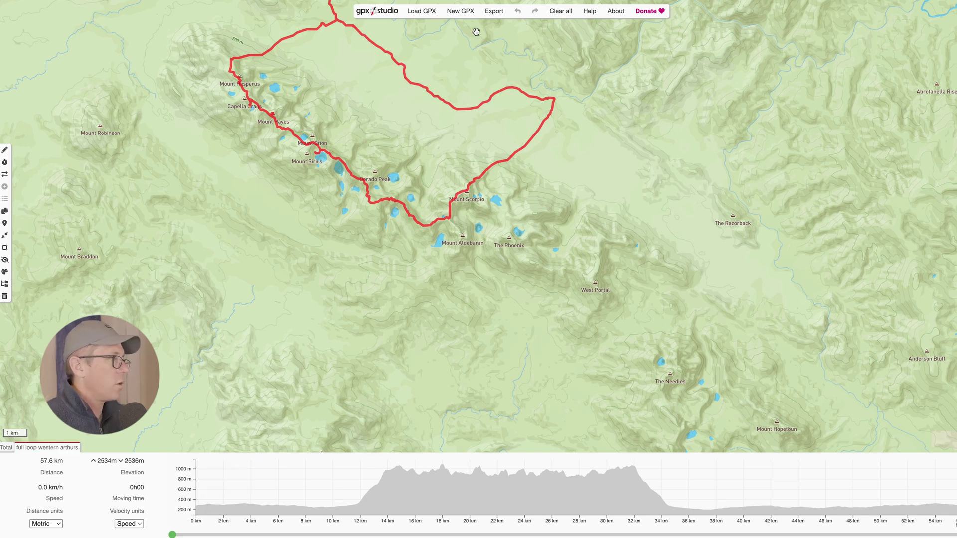
Export the renamed loop track and add "full loop western arthurs.gpx" to the course import in Garmin Connect
{"action": "left_click", "coordinate": [495, 13]}
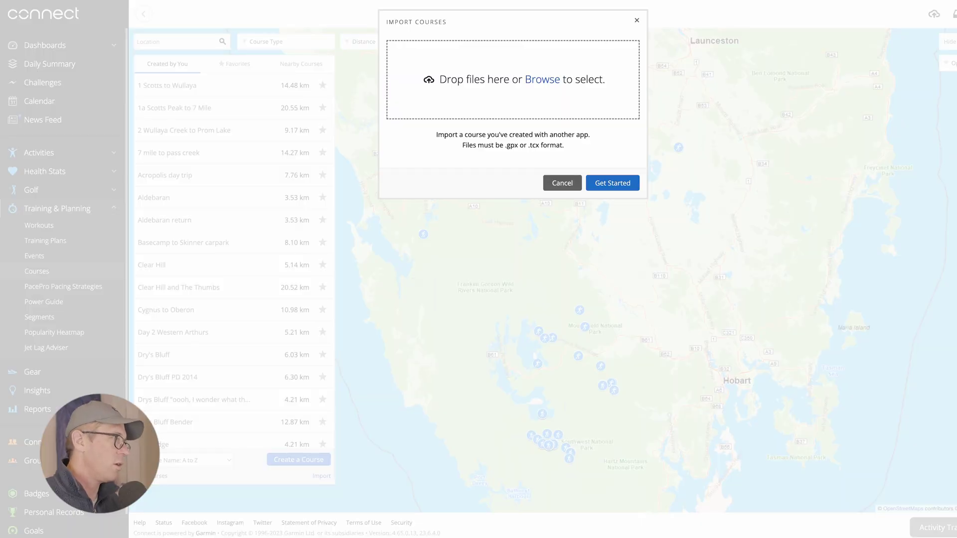
{"action": "left_click_drag", "start_coordinate": [956, 199], "coordinate": [597, 96]}
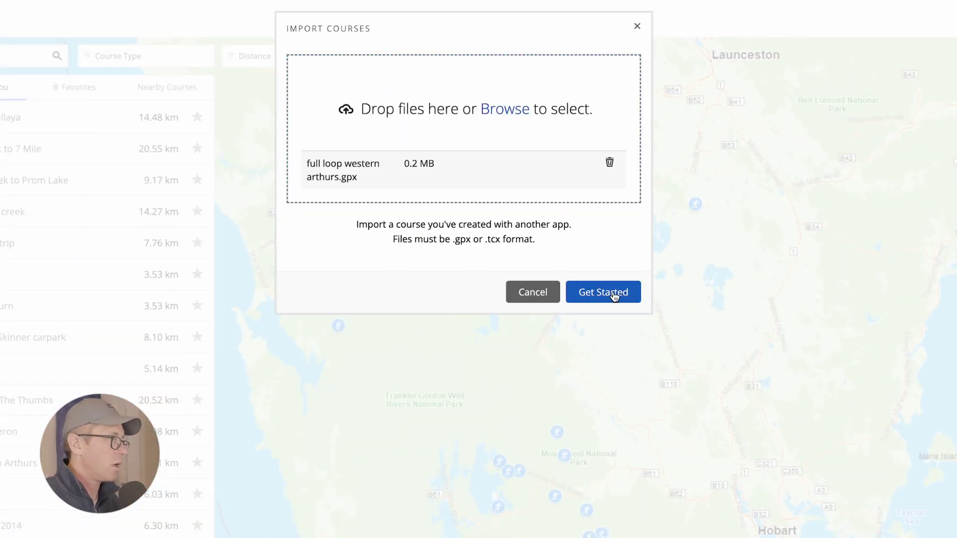
Import the full loop western arthurs file as a Hiking course, save the new course and open its further actions
{"action": "left_click", "coordinate": [613, 292]}
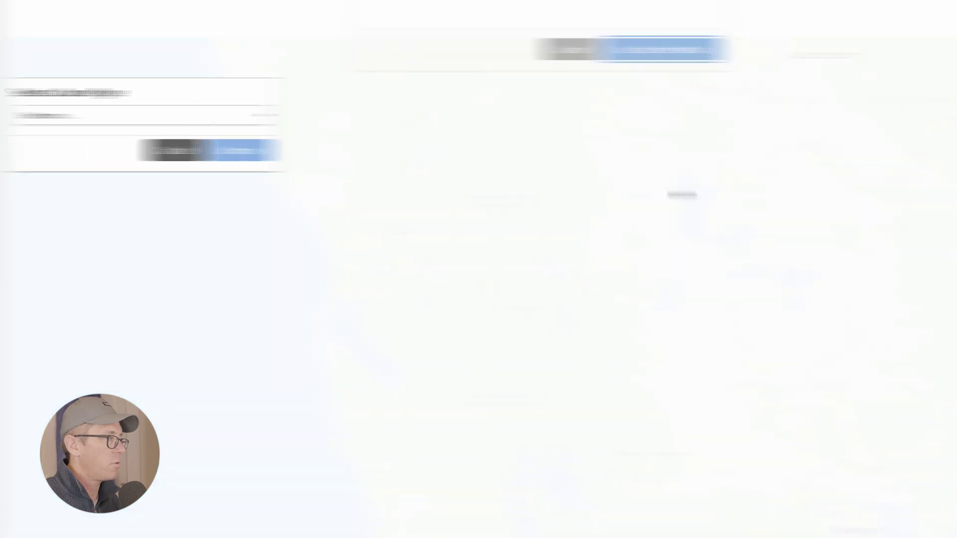
{"action": "left_click", "coordinate": [351, 115]}
{"action": "left_click", "coordinate": [350, 201]}
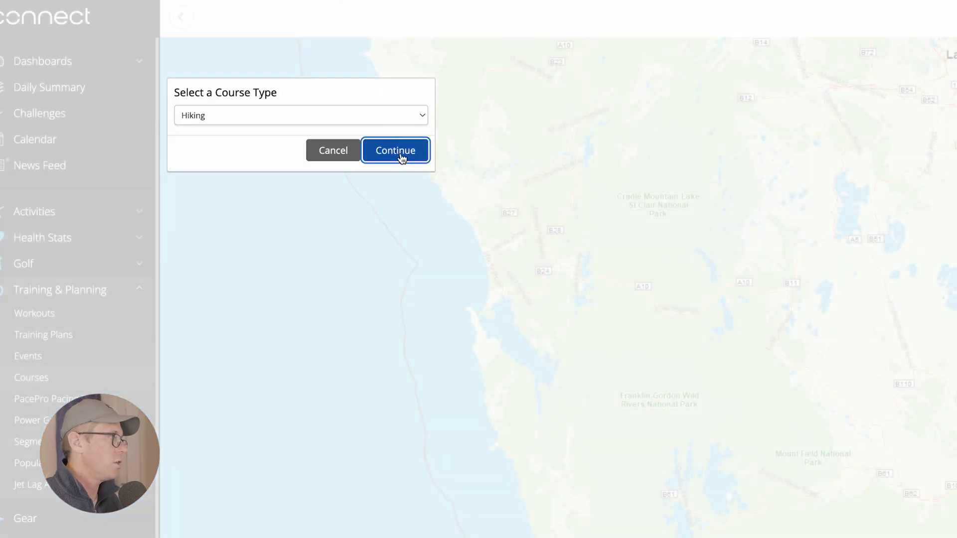
{"action": "left_click", "coordinate": [401, 157]}
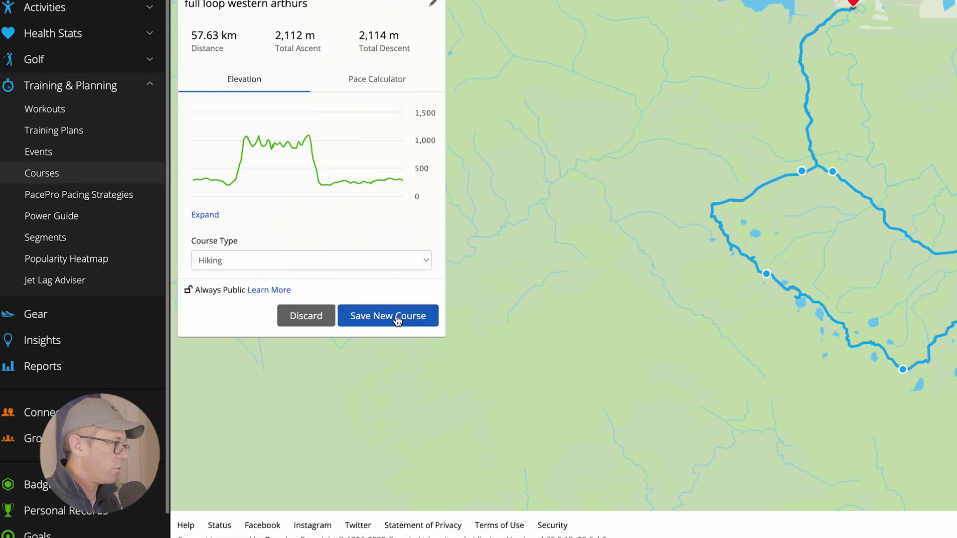
{"action": "left_click", "coordinate": [284, 373]}
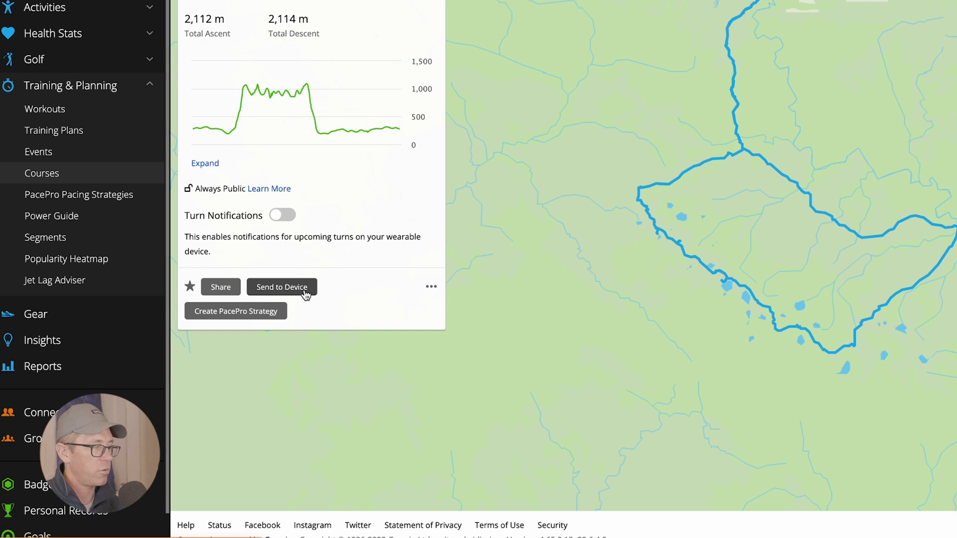
{"action": "left_click", "coordinate": [431, 287]}
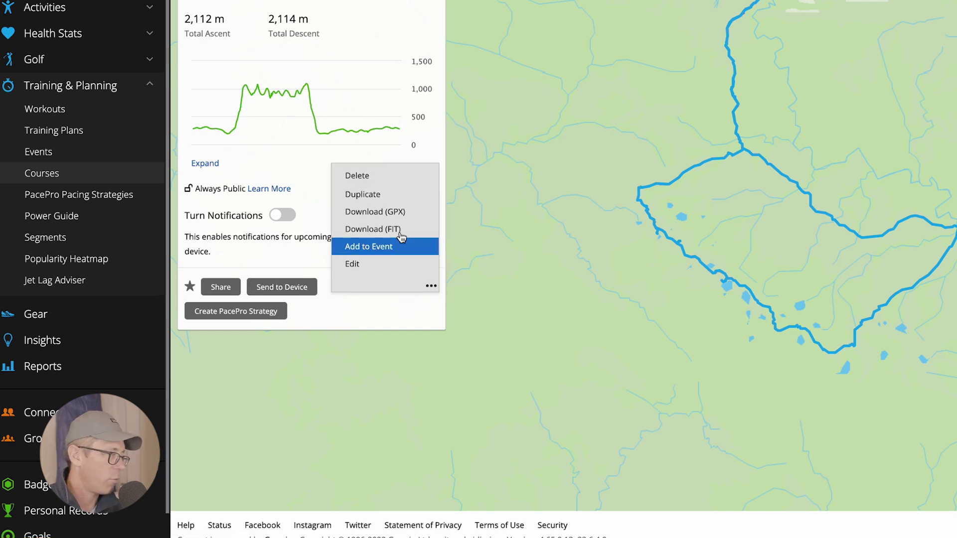
{"action": "left_click", "coordinate": [411, 218]}
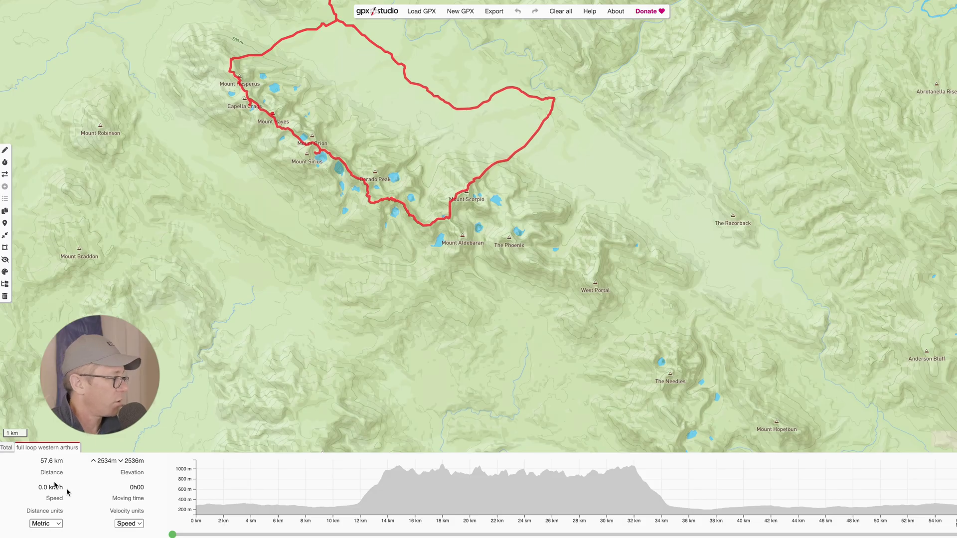
Switch to gpx.studio, delete the full loop western arthurs track and load the Day 2 Western Arthurs (1) GPX file
{"action": "left_click_drag", "start_coordinate": [491, 207], "coordinate": [609, 401]}
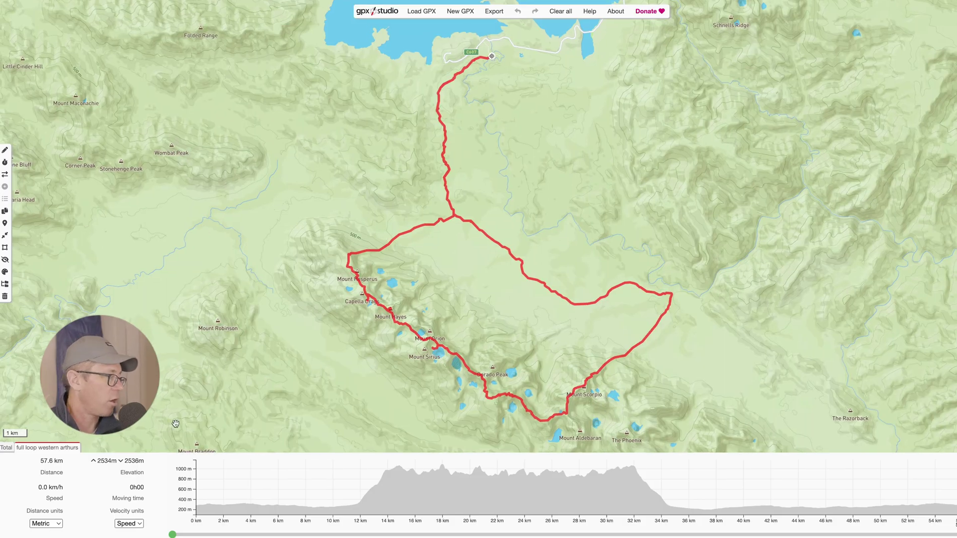
{"action": "left_click", "coordinate": [5, 298]}
{"action": "left_click", "coordinate": [496, 281]}
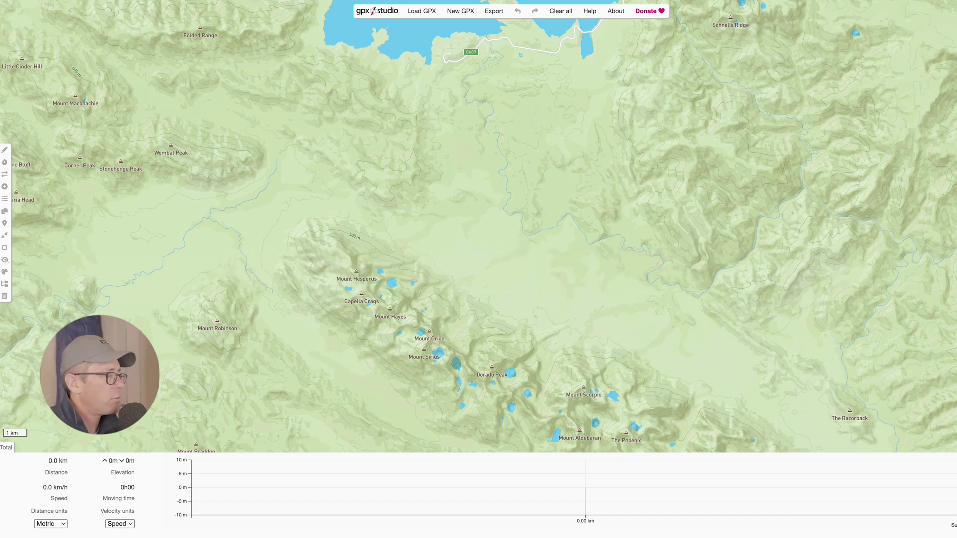
{"action": "left_click_drag", "start_coordinate": [609, 537], "coordinate": [471, 249]}
{"action": "scroll", "coordinate": [471, 249], "scroll_direction": "down", "scroll_amount": 3}
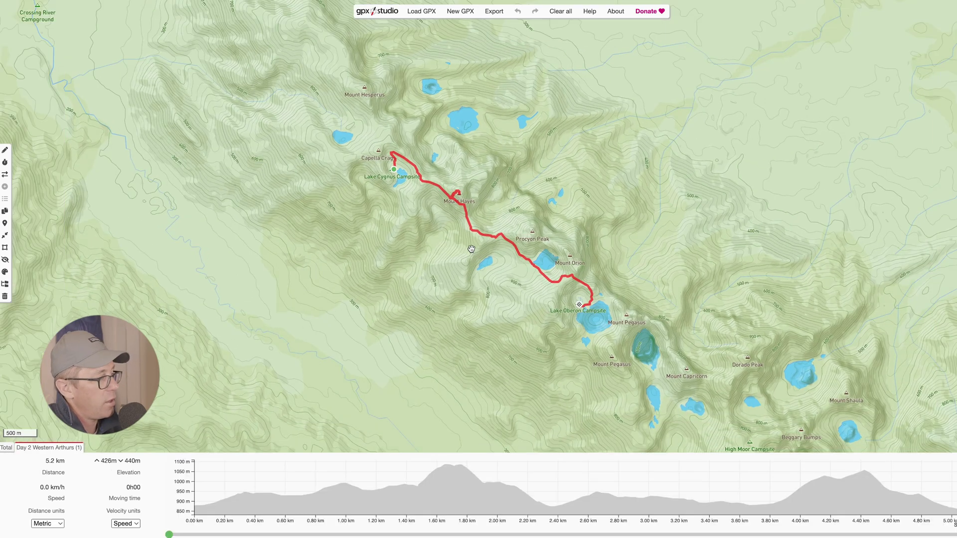
Split the Day 2 track into separate files at the route point on the saddle south of Mount Hayes
{"action": "left_click", "coordinate": [5, 151]}
{"action": "scroll", "coordinate": [466, 256], "scroll_direction": "up", "scroll_amount": 5}
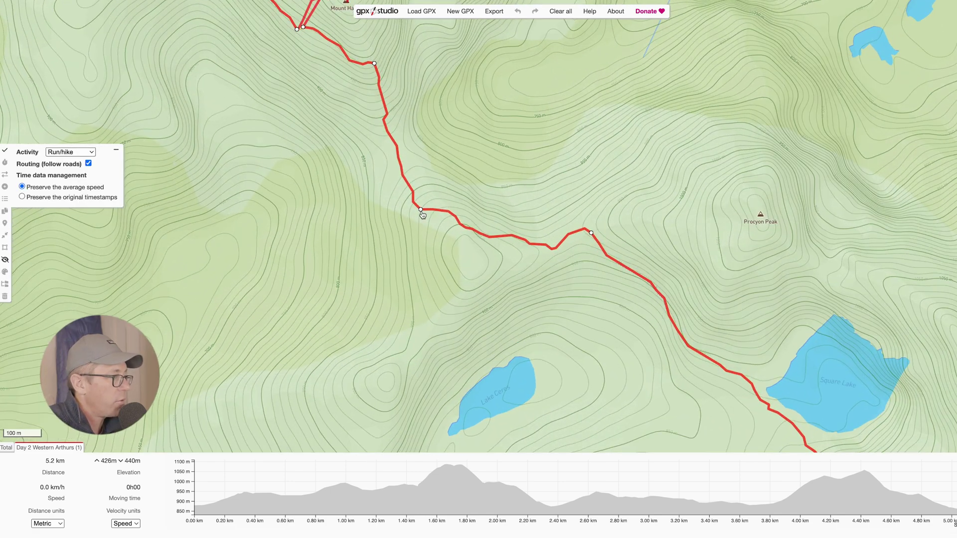
{"action": "scroll", "coordinate": [422, 214], "scroll_direction": "up", "scroll_amount": 1}
{"action": "left_click", "coordinate": [421, 210]}
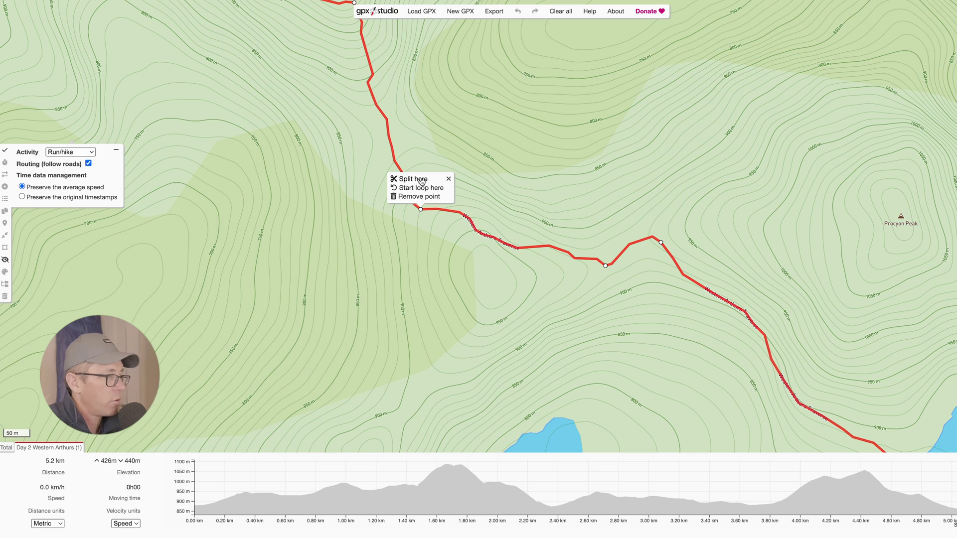
{"action": "scroll", "coordinate": [422, 181], "scroll_direction": "down", "scroll_amount": 2}
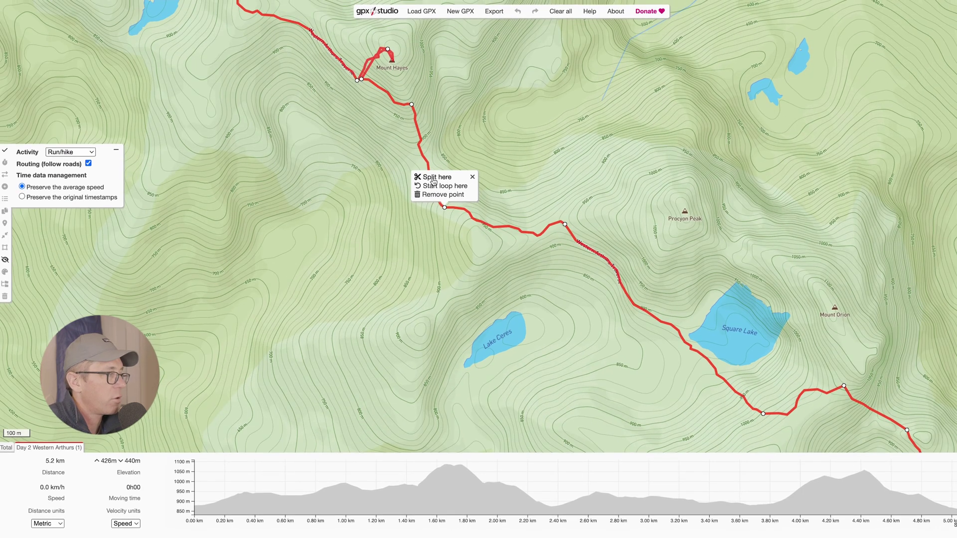
{"action": "left_click", "coordinate": [440, 180]}
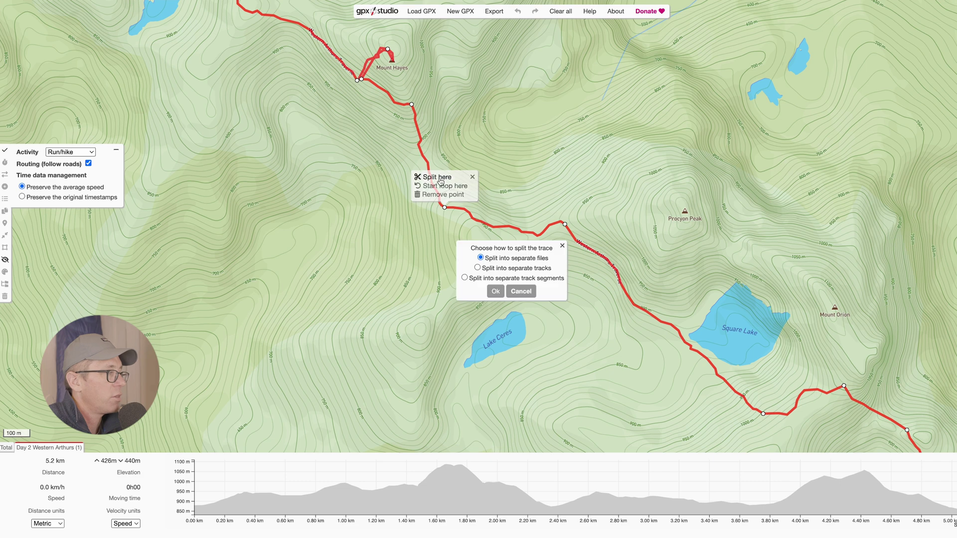
{"action": "left_click", "coordinate": [496, 291]}
{"action": "scroll", "coordinate": [606, 322], "scroll_direction": "down", "scroll_amount": 3}
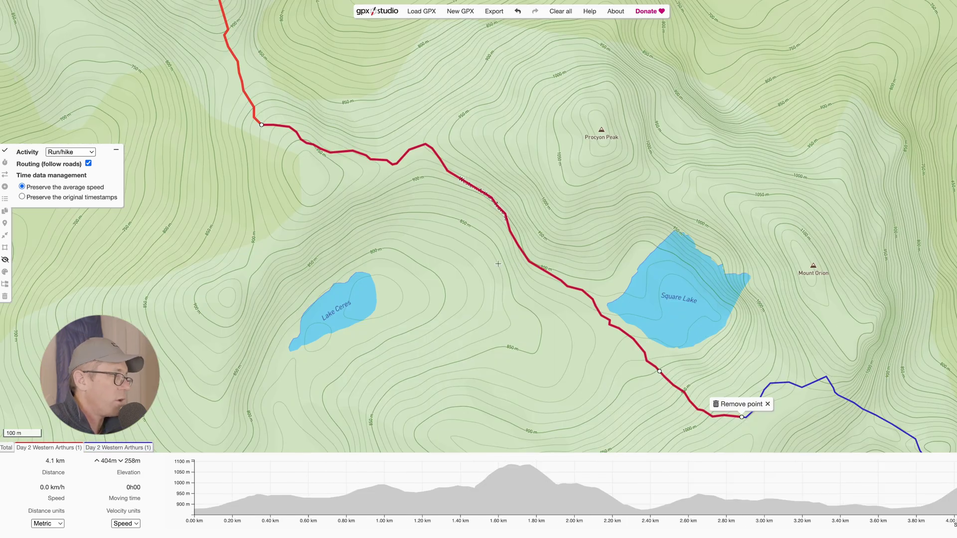
Switch to Garmin Connect, open the 20 Feb South West Running activity and export it to GPX
{"action": "scroll", "coordinate": [261, 172], "scroll_direction": "down", "scroll_amount": 3}
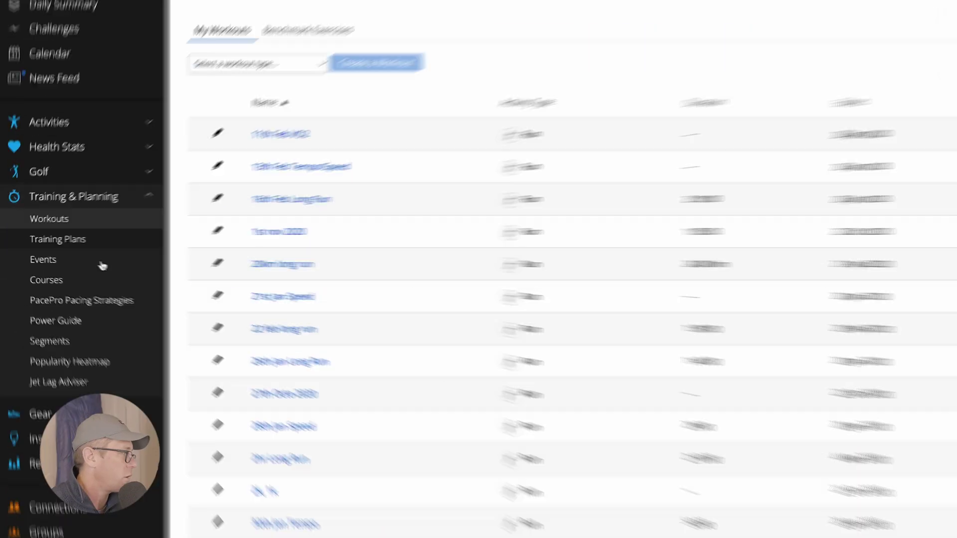
{"action": "left_click", "coordinate": [63, 124]}
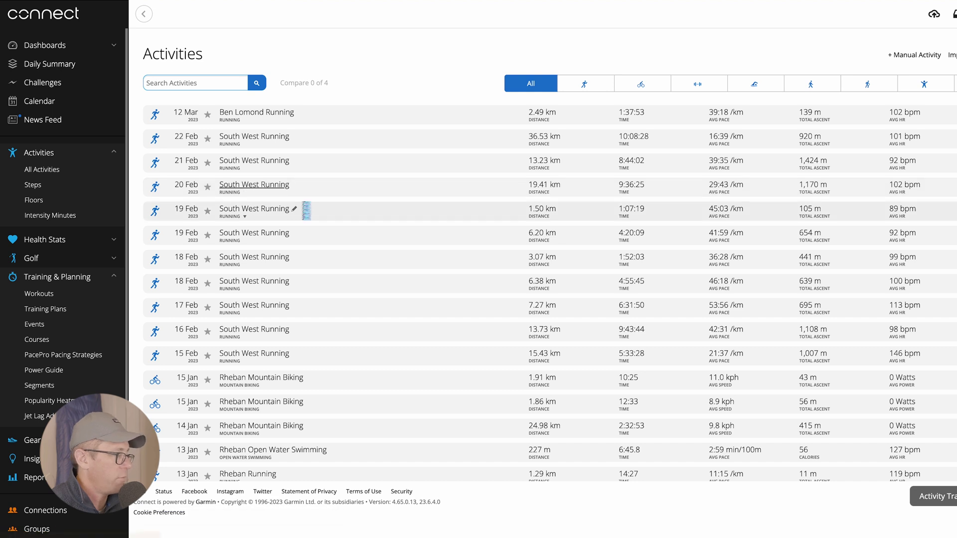
{"action": "left_click", "coordinate": [254, 184]}
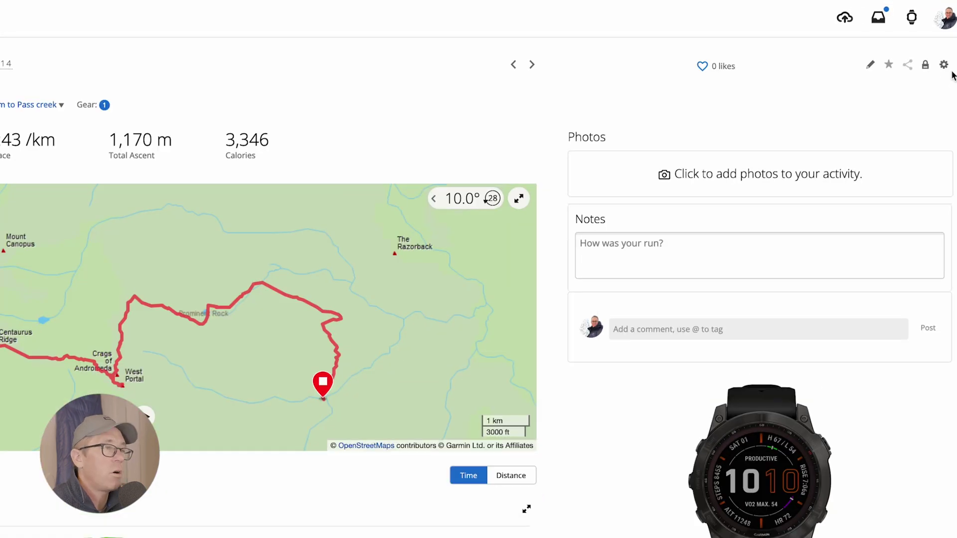
{"action": "left_click", "coordinate": [944, 65]}
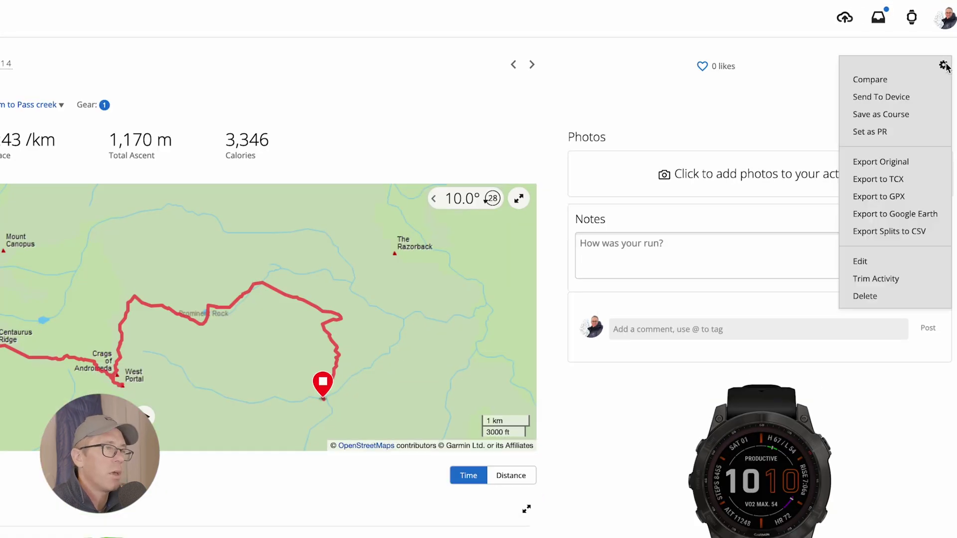
{"action": "left_click", "coordinate": [887, 198]}
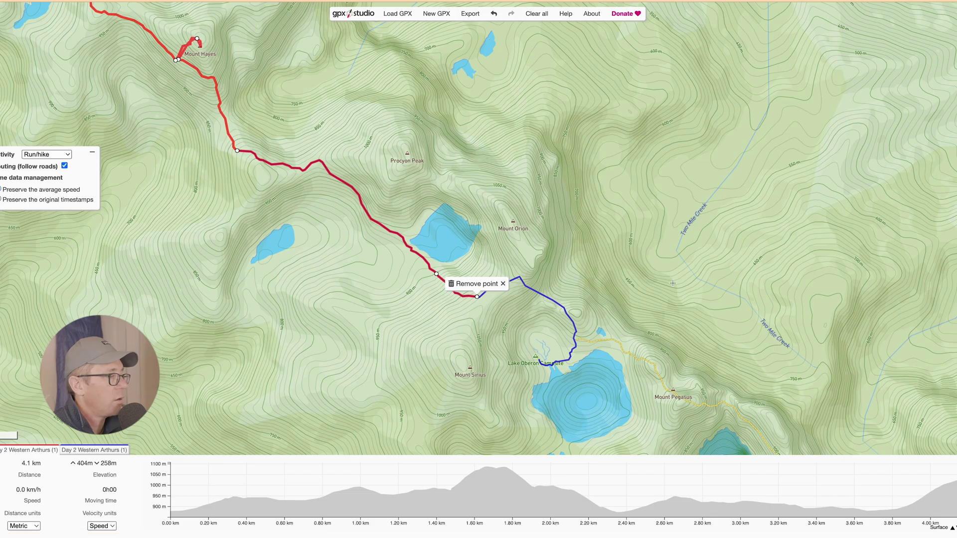
Back in gpx.studio, load the exported activity GPX file alongside the two Day 2 tracks
{"action": "scroll", "coordinate": [419, 152], "scroll_direction": "down", "scroll_amount": 5}
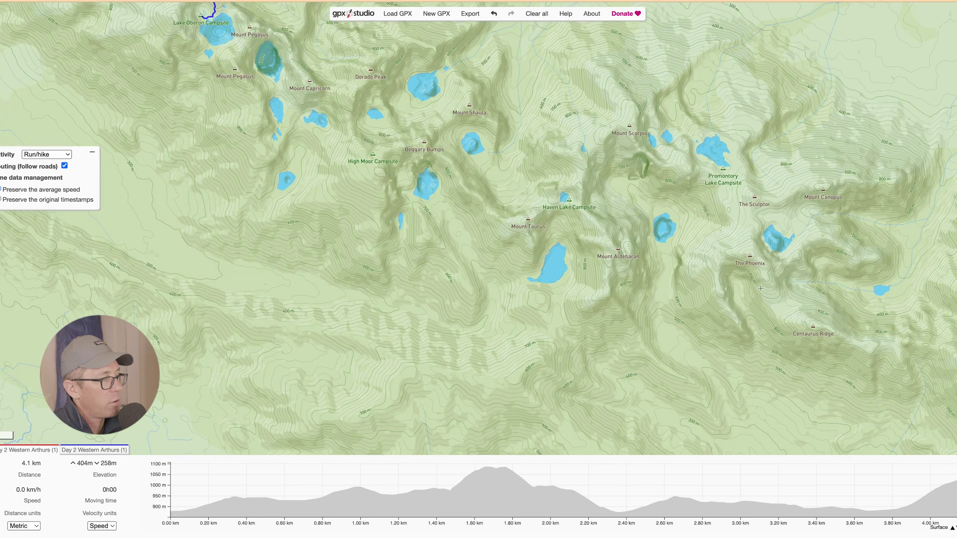
{"action": "left_click_drag", "start_coordinate": [760, 288], "coordinate": [658, 289]}
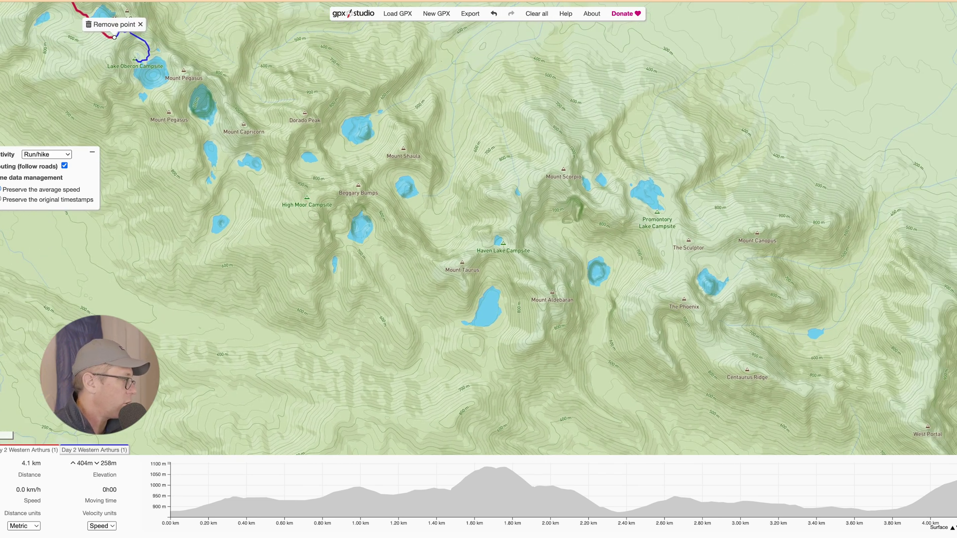
{"action": "left_click_drag", "start_coordinate": [103, 489], "coordinate": [386, 240]}
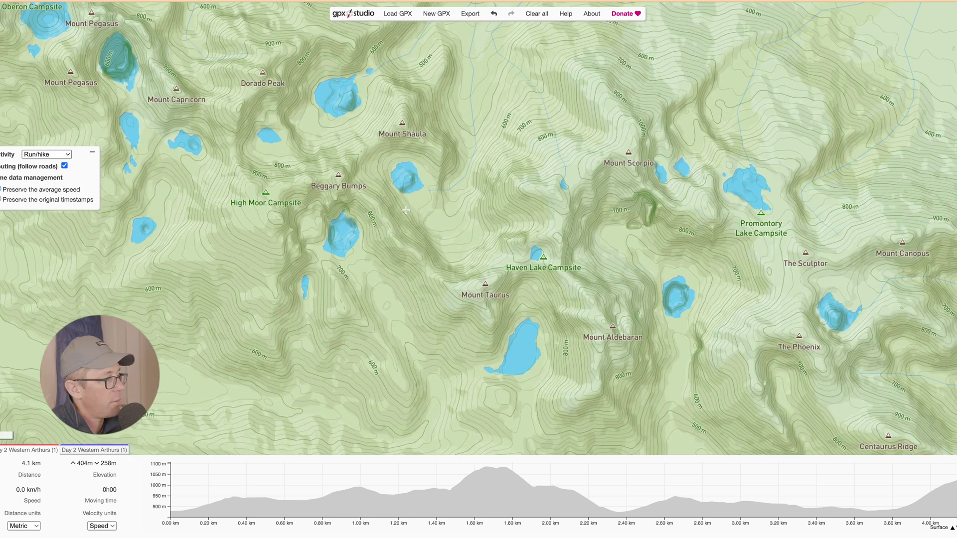
{"action": "left_click", "coordinate": [733, 204]}
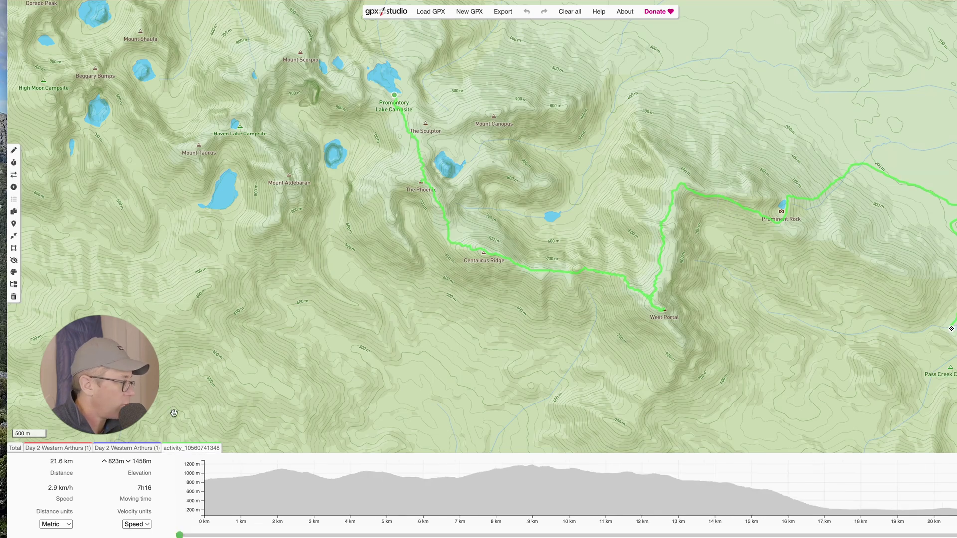
Rename the loaded activity track to "day 6"
{"action": "double_click", "coordinate": [201, 448]}
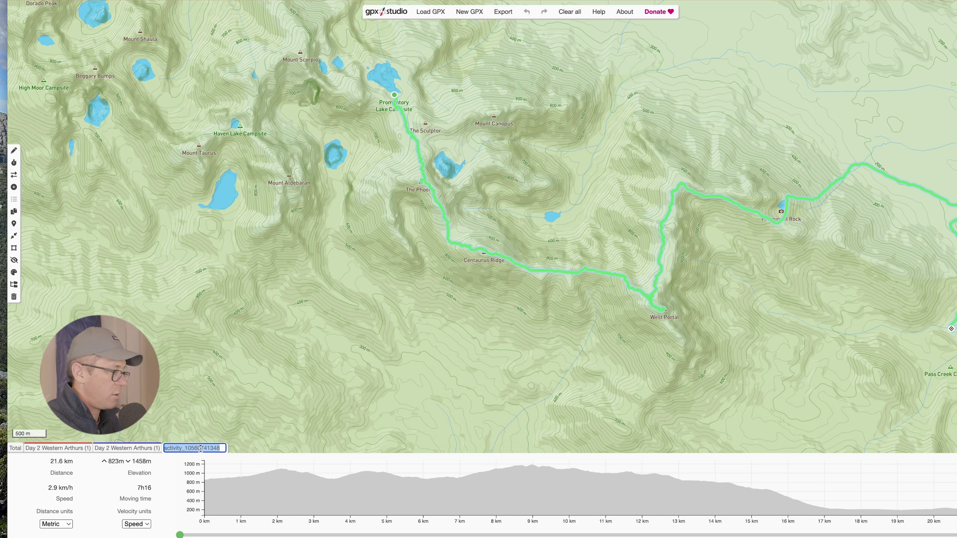
{"action": "type", "text": "day"}
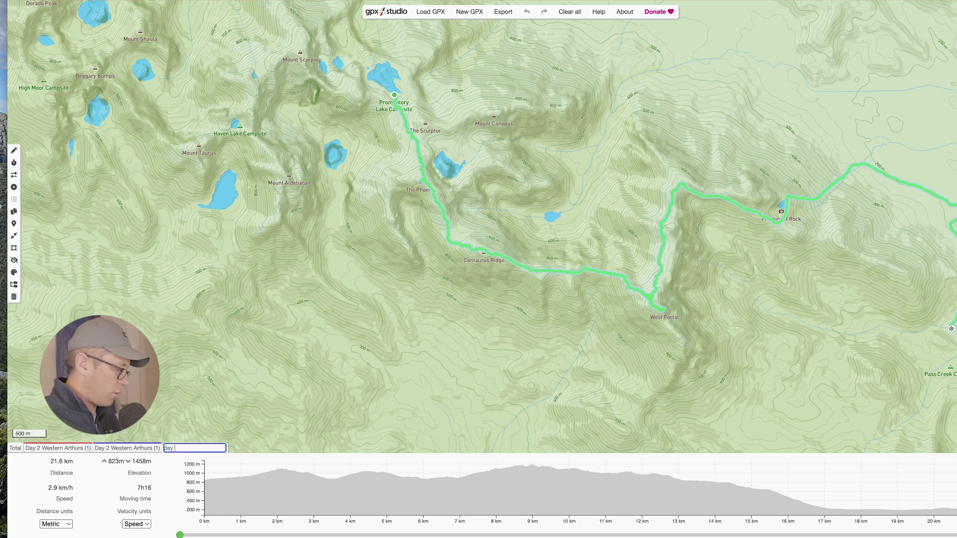
{"action": "type", "text": " 6"}
{"action": "key", "text": "Return"}
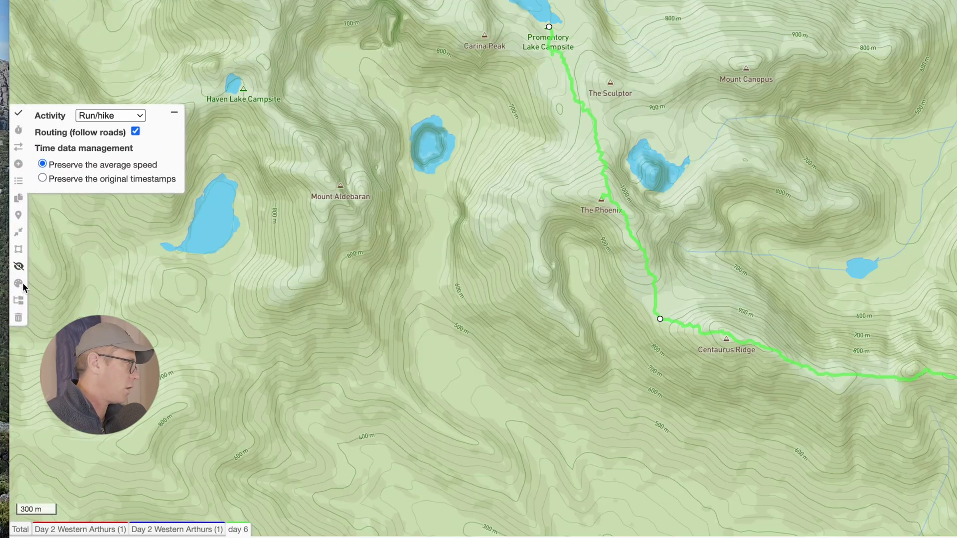
Change the colour of the day 6 track to pink, leaving the other traces' style alone
{"action": "left_click", "coordinate": [14, 273]}
{"action": "left_click", "coordinate": [757, 233]}
{"action": "left_click", "coordinate": [873, 264]}
{"action": "left_click", "coordinate": [766, 136]}
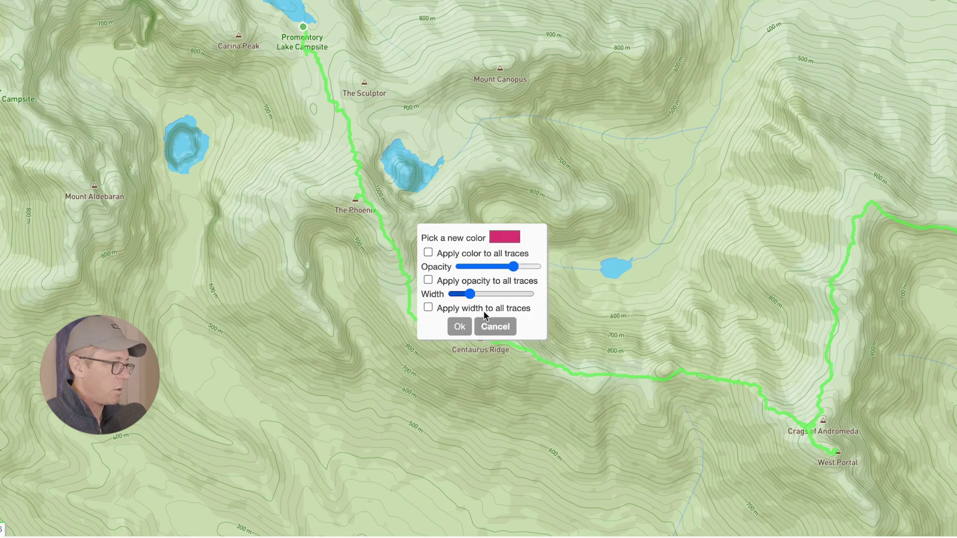
{"action": "left_click", "coordinate": [745, 325]}
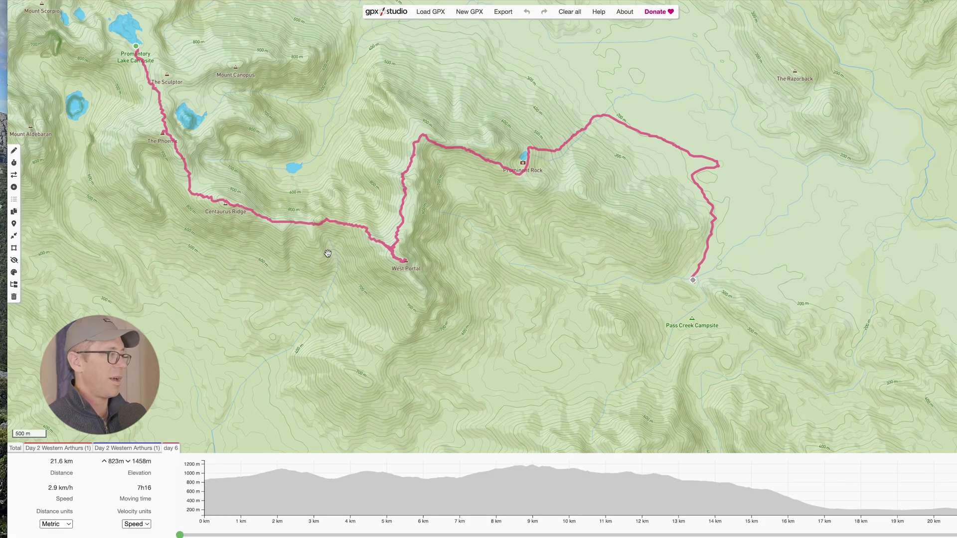
Enable track editing and extend the day 6 track's southern end along the hiking trail to just south of Pass Creek Campsite
{"action": "scroll", "coordinate": [328, 253], "scroll_direction": "up", "scroll_amount": 4}
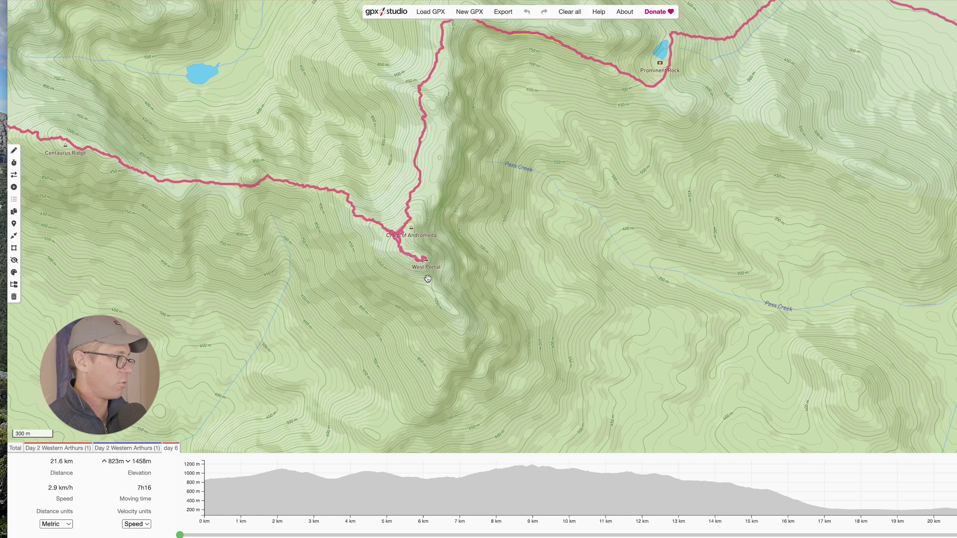
{"action": "scroll", "coordinate": [427, 278], "scroll_direction": "down", "scroll_amount": 3}
{"action": "left_click_drag", "start_coordinate": [523, 254], "coordinate": [555, 303]}
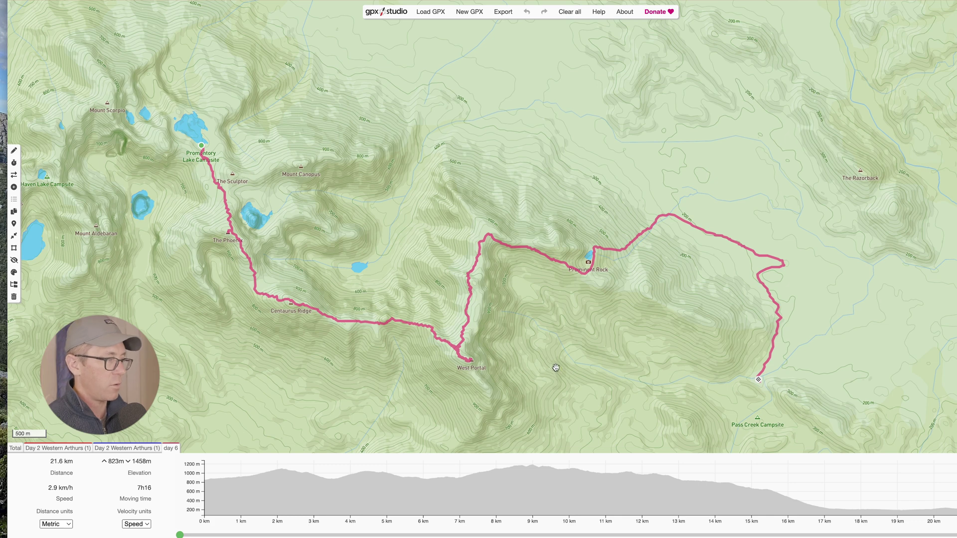
{"action": "scroll", "coordinate": [645, 387], "scroll_direction": "down", "scroll_amount": 1}
{"action": "left_click_drag", "start_coordinate": [645, 387], "coordinate": [687, 110]}
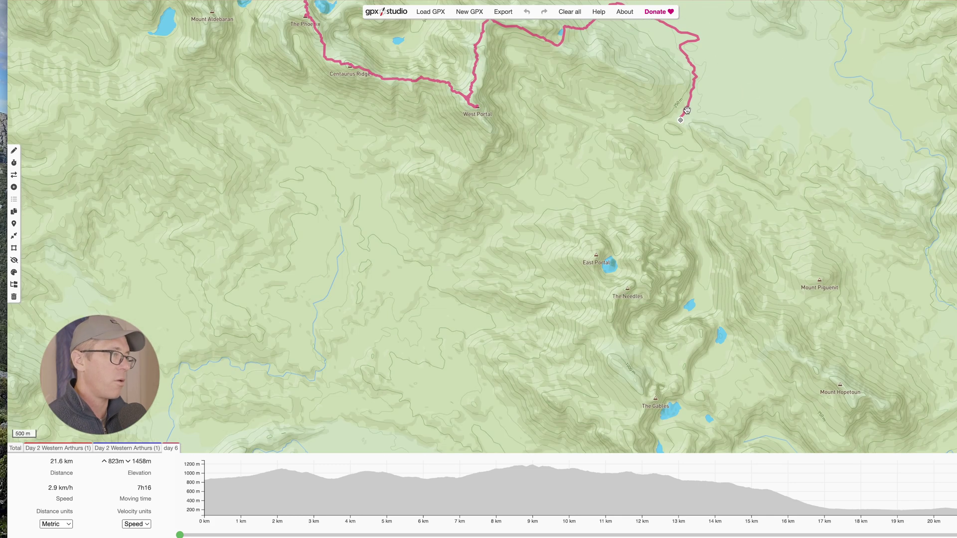
{"action": "scroll", "coordinate": [676, 155], "scroll_direction": "up", "scroll_amount": 2}
{"action": "left_click", "coordinate": [14, 151]}
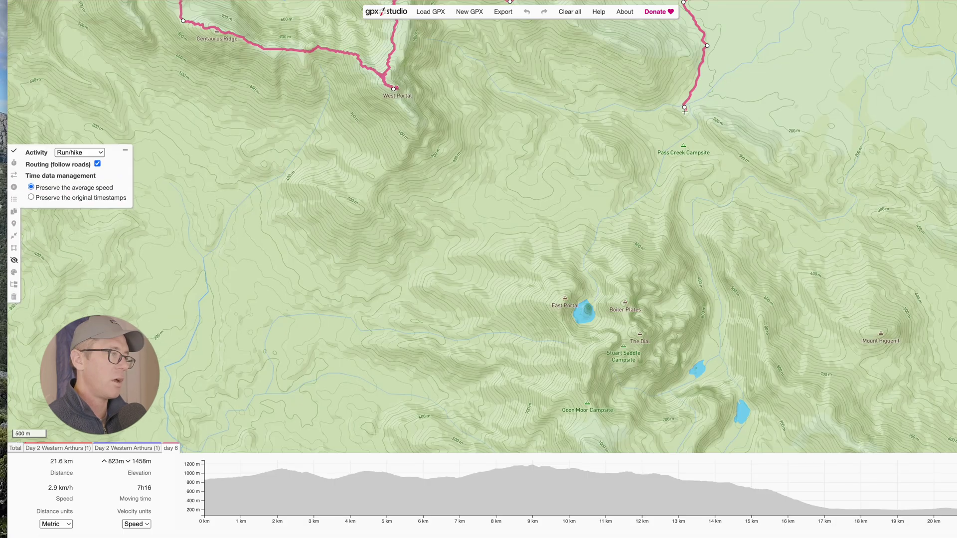
{"action": "scroll", "coordinate": [692, 129], "scroll_direction": "up", "scroll_amount": 3}
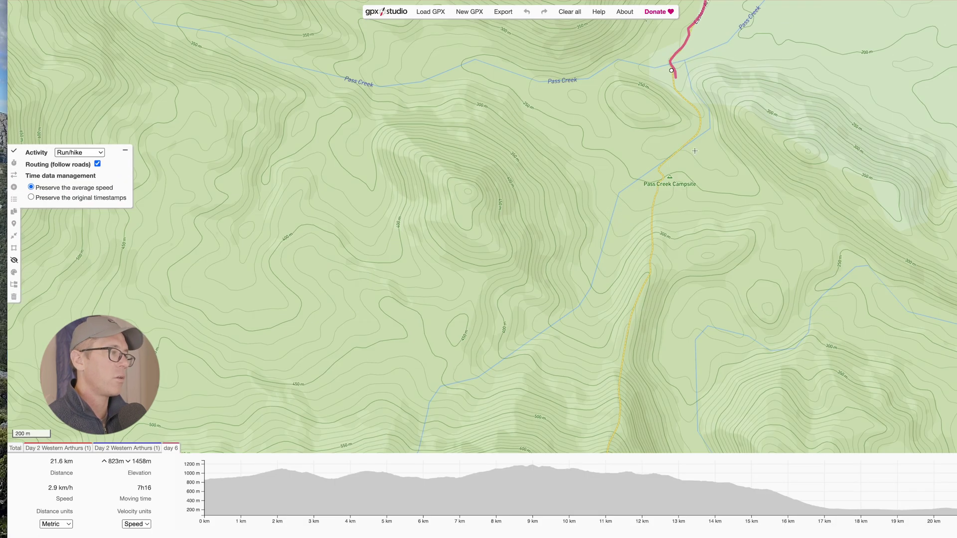
{"action": "left_click", "coordinate": [684, 146]}
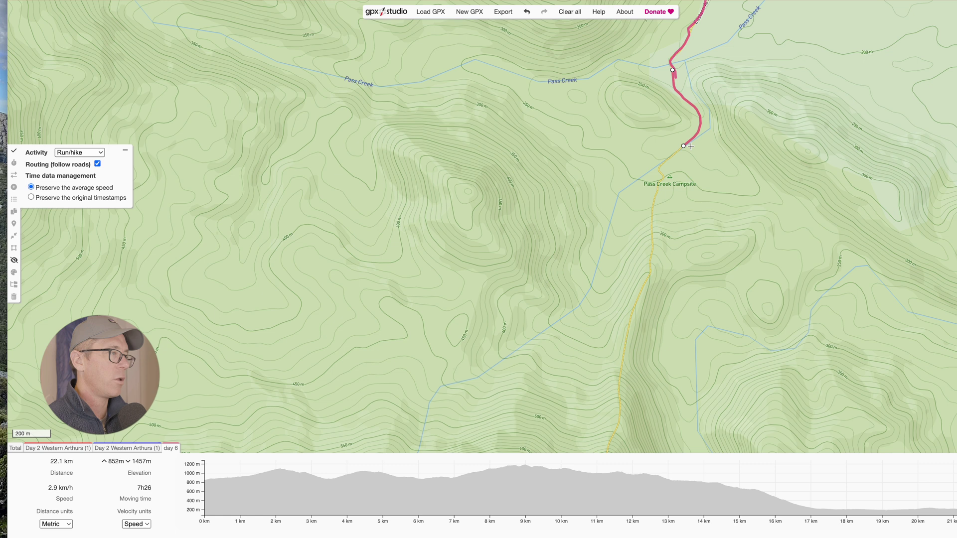
{"action": "left_click", "coordinate": [652, 268]}
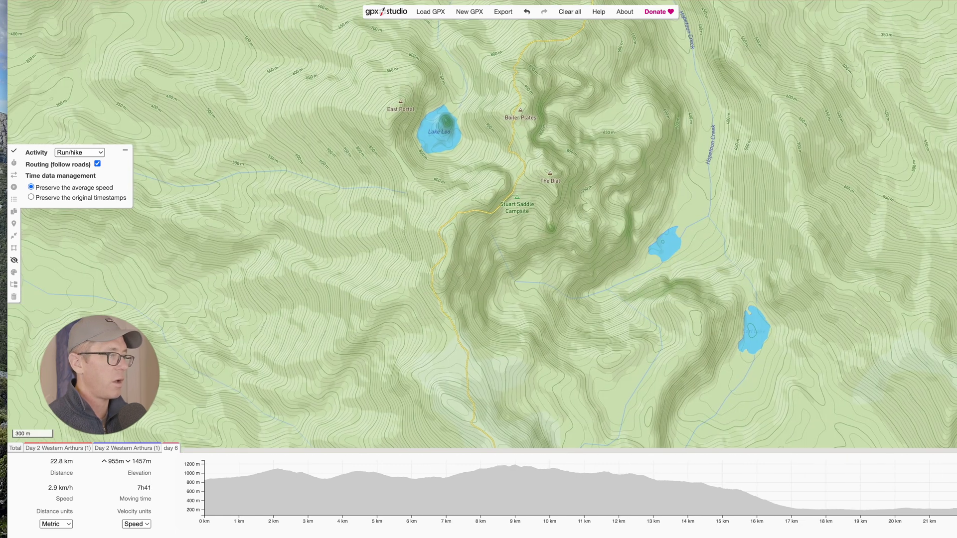
Continue the day 6 track south along the trail past Boiler Plates to Stuart Saddle Campsite and a little west of it
{"action": "left_click", "coordinate": [513, 190]}
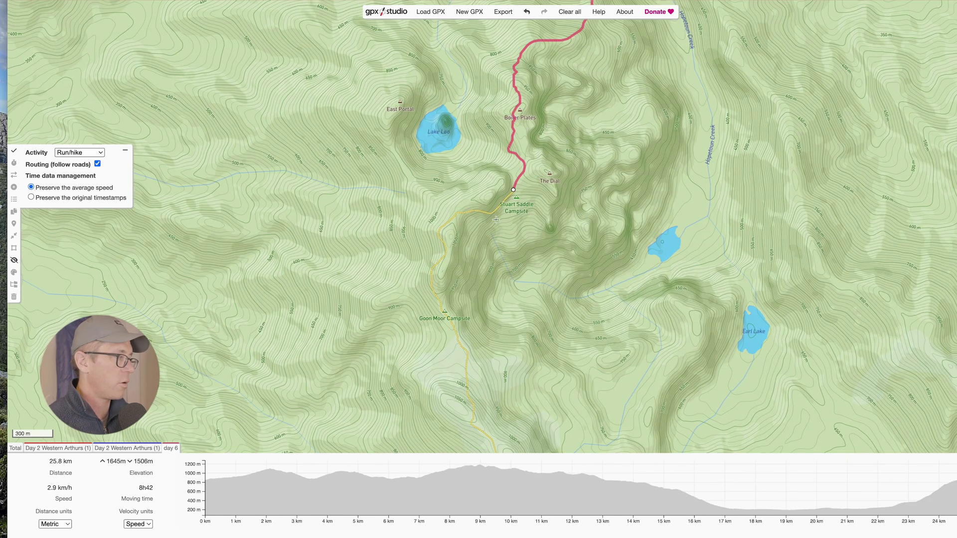
{"action": "left_click", "coordinate": [462, 212]}
{"action": "scroll", "coordinate": [462, 213], "scroll_direction": "up", "scroll_amount": 2}
{"action": "scroll", "coordinate": [588, 155], "scroll_direction": "down", "scroll_amount": 5}
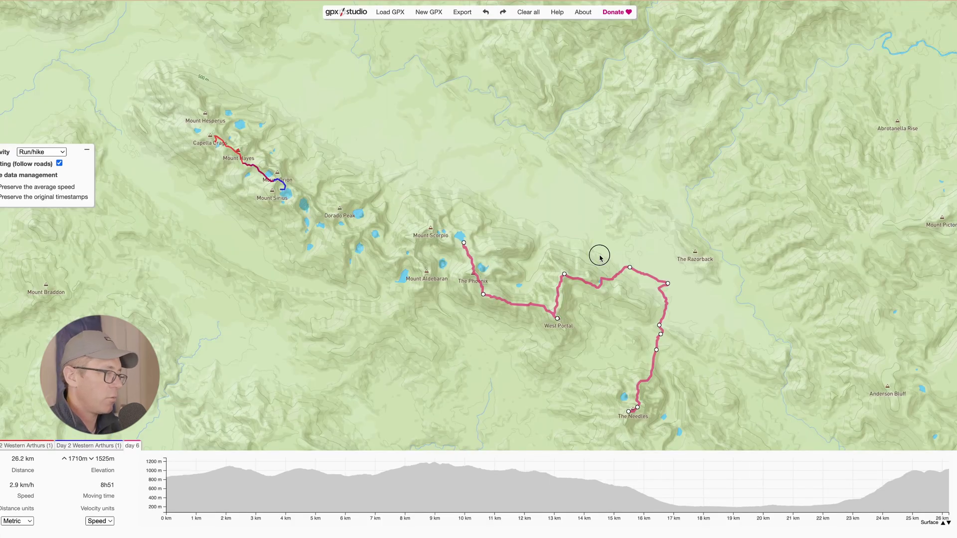
{"action": "left_click_drag", "start_coordinate": [700, 380], "coordinate": [587, 250]}
{"action": "scroll", "coordinate": [531, 263], "scroll_direction": "up", "scroll_amount": 2}
{"action": "scroll", "coordinate": [530, 263], "scroll_direction": "up", "scroll_amount": 1}
{"action": "scroll", "coordinate": [531, 264], "scroll_direction": "down", "scroll_amount": 1}
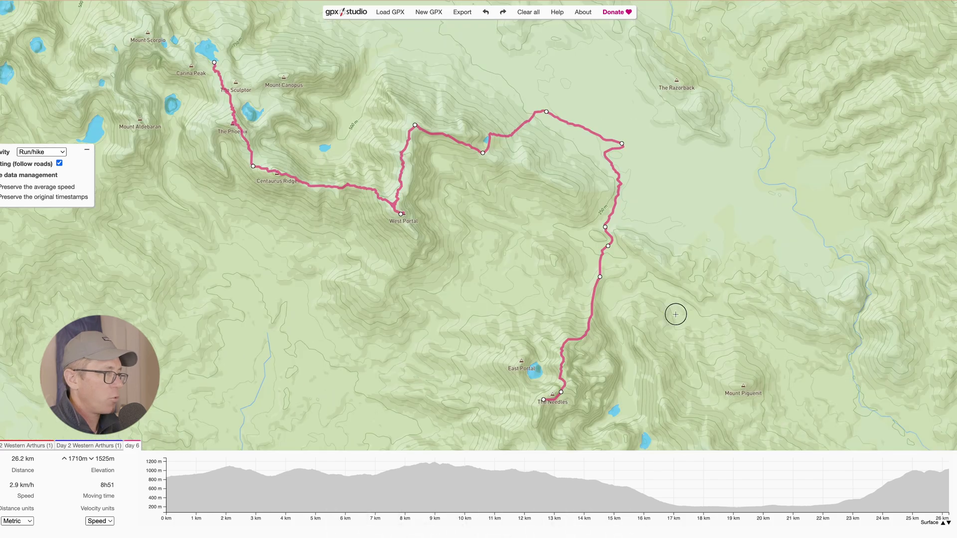
Look through gpx.studio's Ko-fi donation page, including the support form and supporter feed, and return to the route map
{"action": "left_click", "coordinate": [613, 12]}
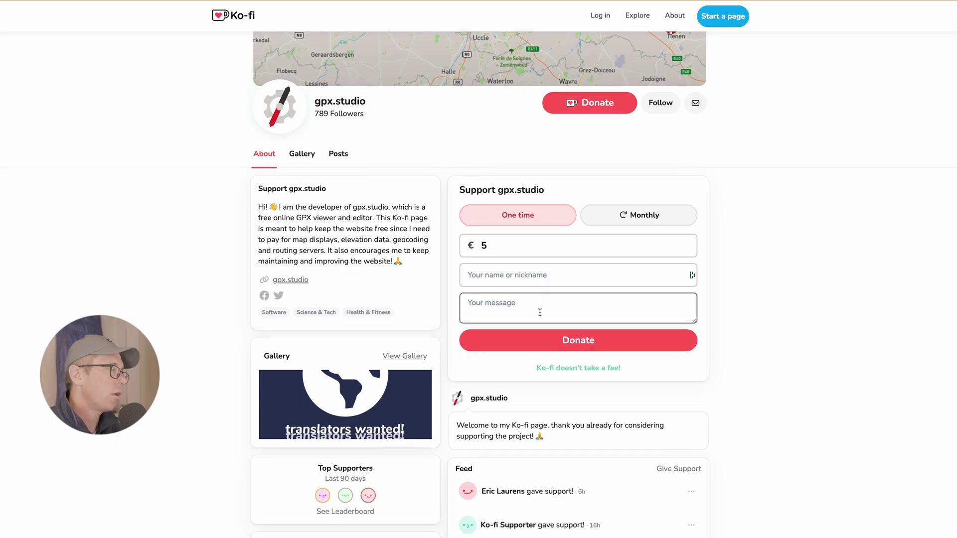
{"action": "scroll", "coordinate": [541, 318], "scroll_direction": "down", "scroll_amount": 1}
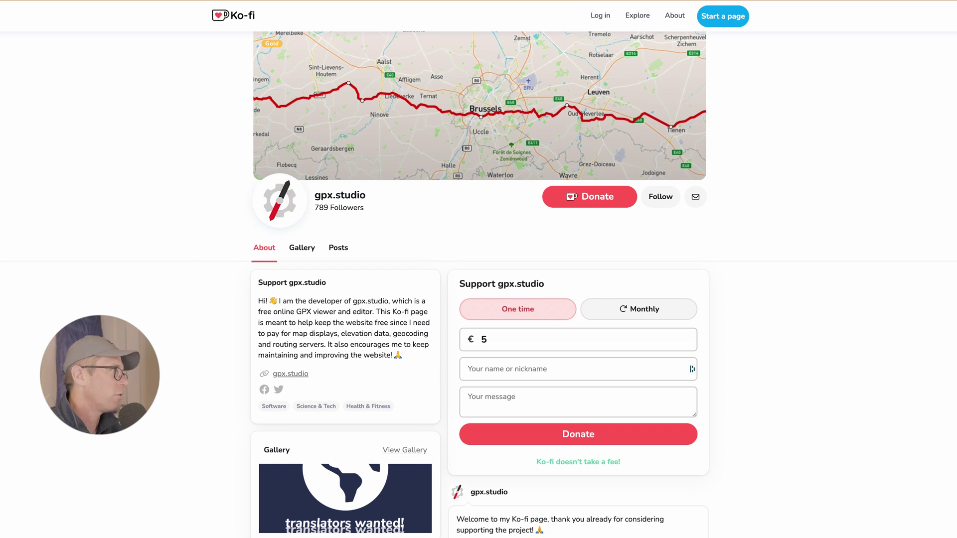
{"action": "scroll", "coordinate": [611, 217], "scroll_direction": "down", "scroll_amount": 8}
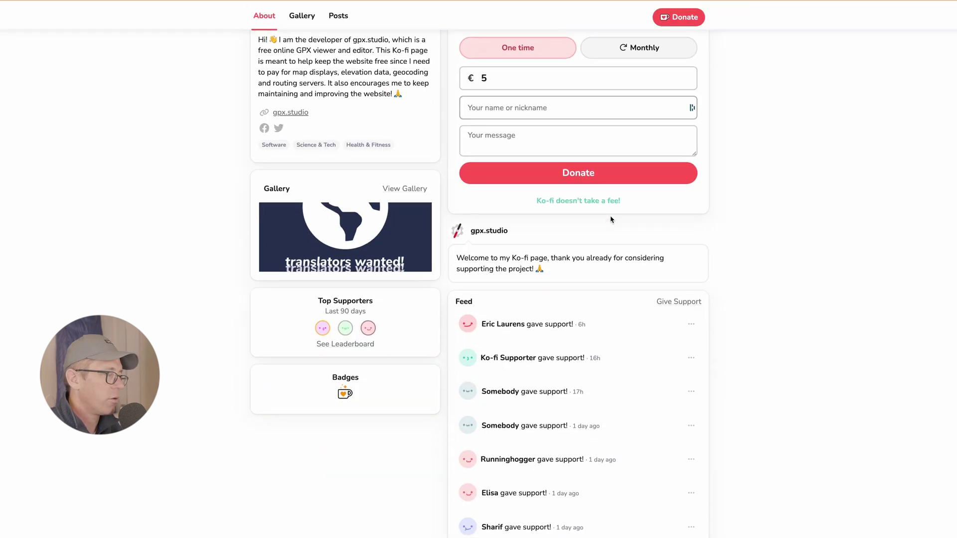
{"action": "scroll", "coordinate": [611, 216], "scroll_direction": "up", "scroll_amount": 9}
{"action": "scroll", "coordinate": [333, 32], "scroll_direction": "down", "scroll_amount": 1}
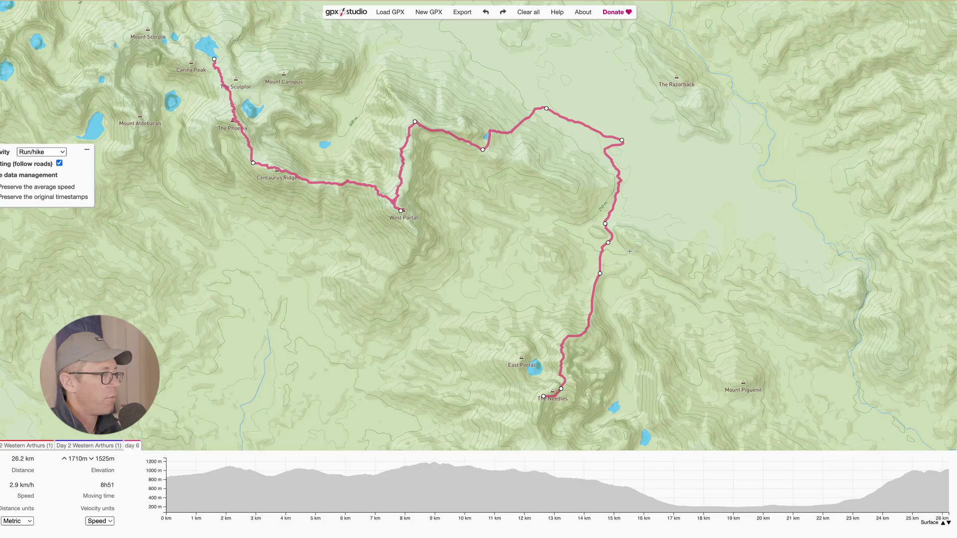
{"action": "scroll", "coordinate": [539, 252], "scroll_direction": "down", "scroll_amount": 3}
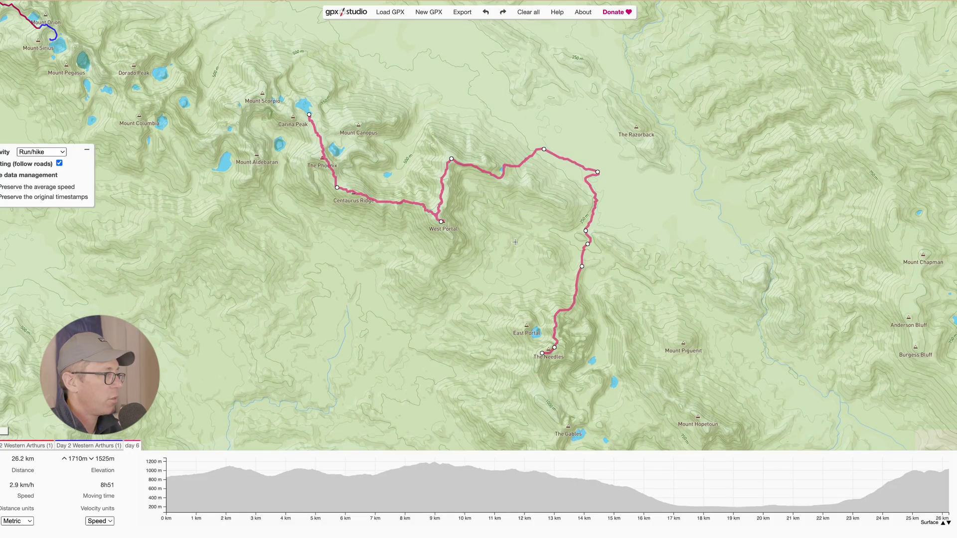